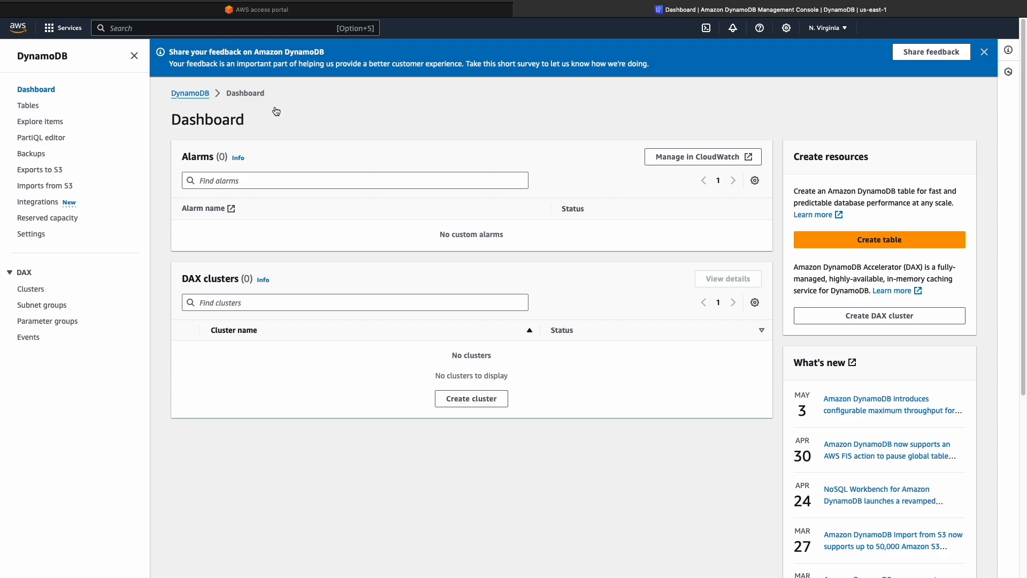
Search for the S3 service, open it in a new browser tab, and switch between the S3 and DynamoDB tabs
key("alt+s")
type("s3")
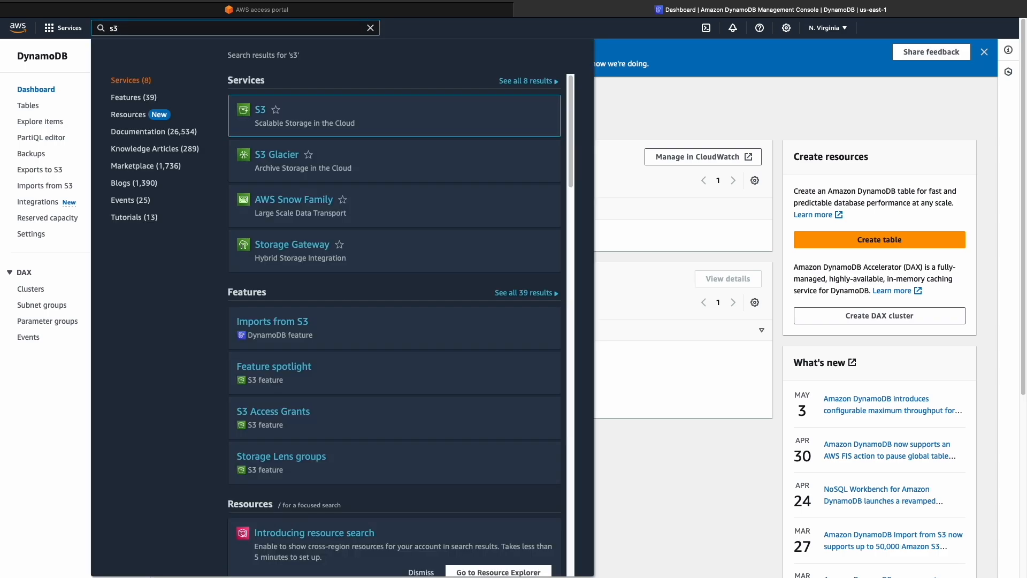
right_click(261, 114)
left_click(310, 118)
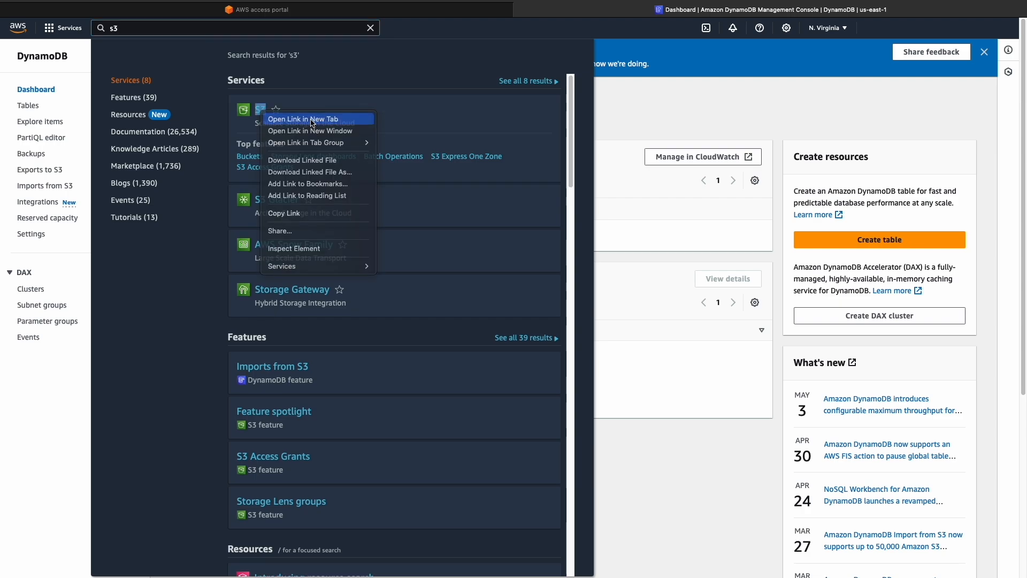
left_click(717, 11)
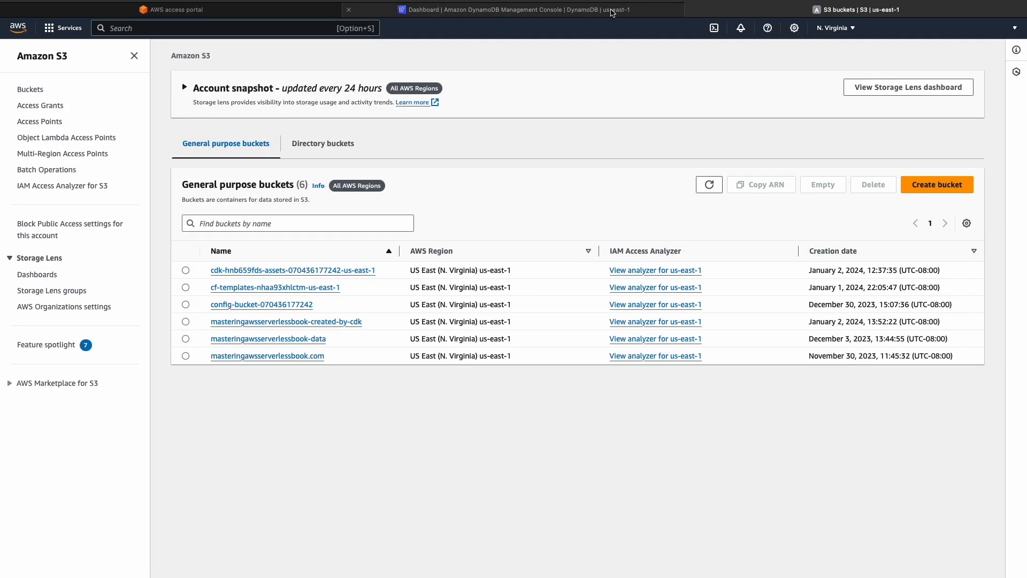
left_click(613, 14)
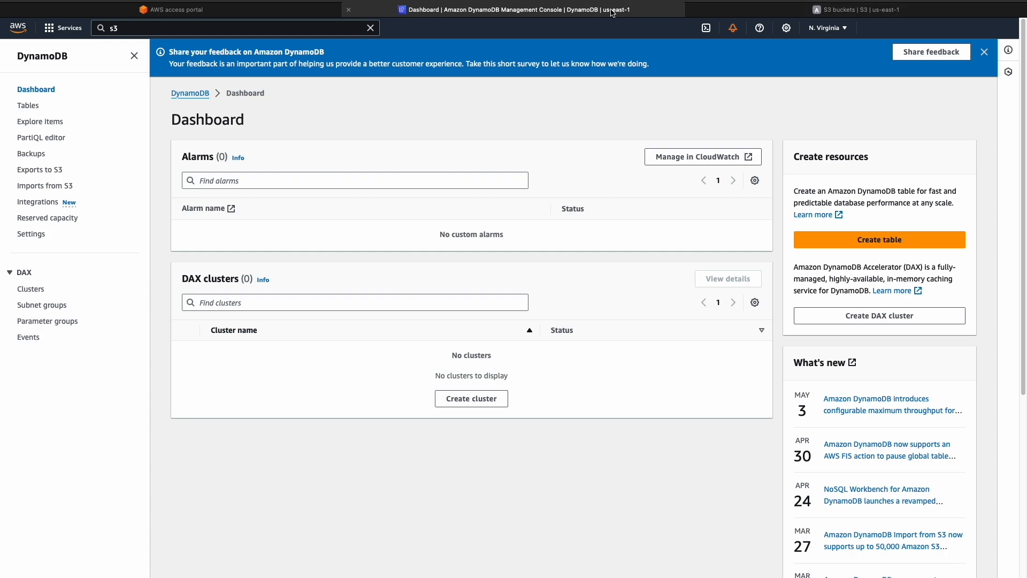
left_click(851, 9)
left_click(614, 9)
Return to the console home page and add DynamoDB and S3 to the favorite services
left_click(17, 34)
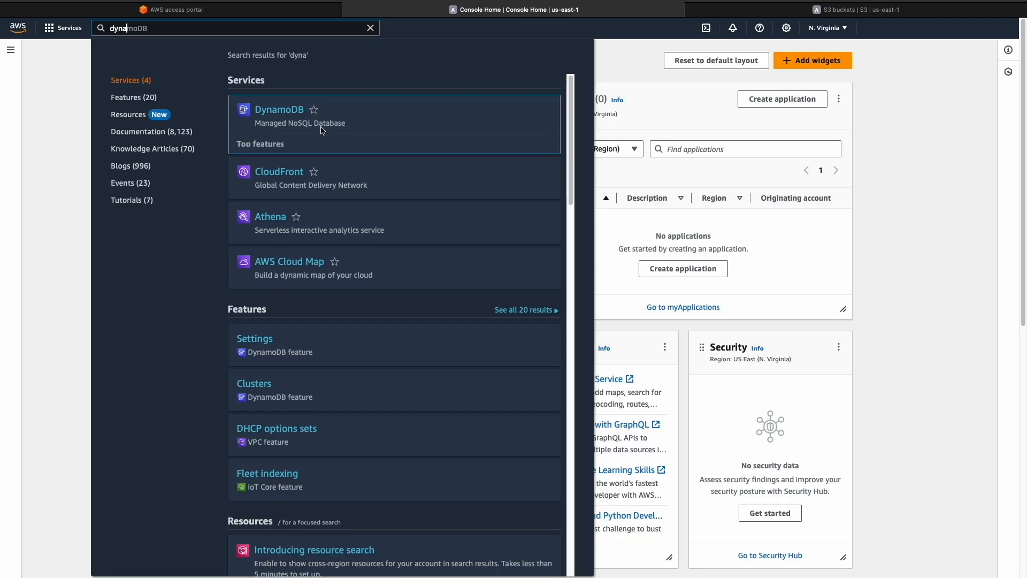
left_click(314, 110)
key("BackSpace")
key("BackSpace")
key("BackSpace")
key("BackSpace")
type("s3")
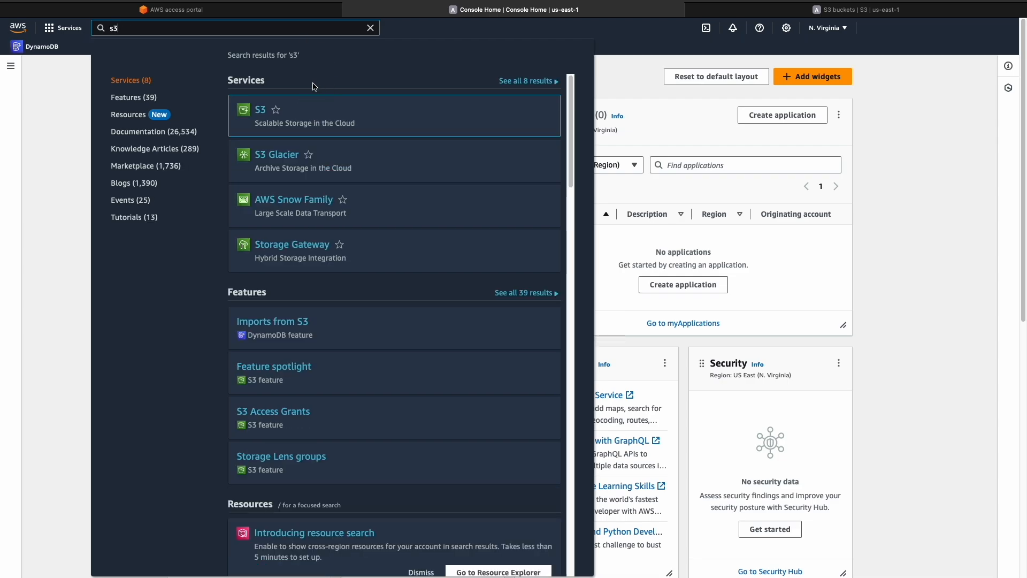
left_click(275, 109)
Add API Gateway to the favorite services and view the list of favorites
key("BackSpace")
key("BackSpace")
type("api")
left_click(320, 111)
left_click(50, 91)
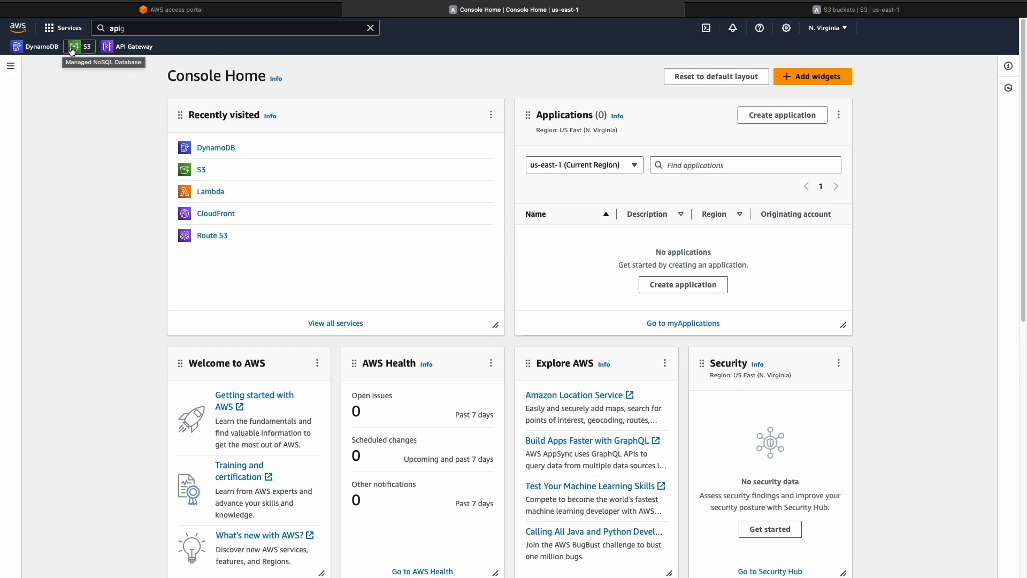
left_click(63, 29)
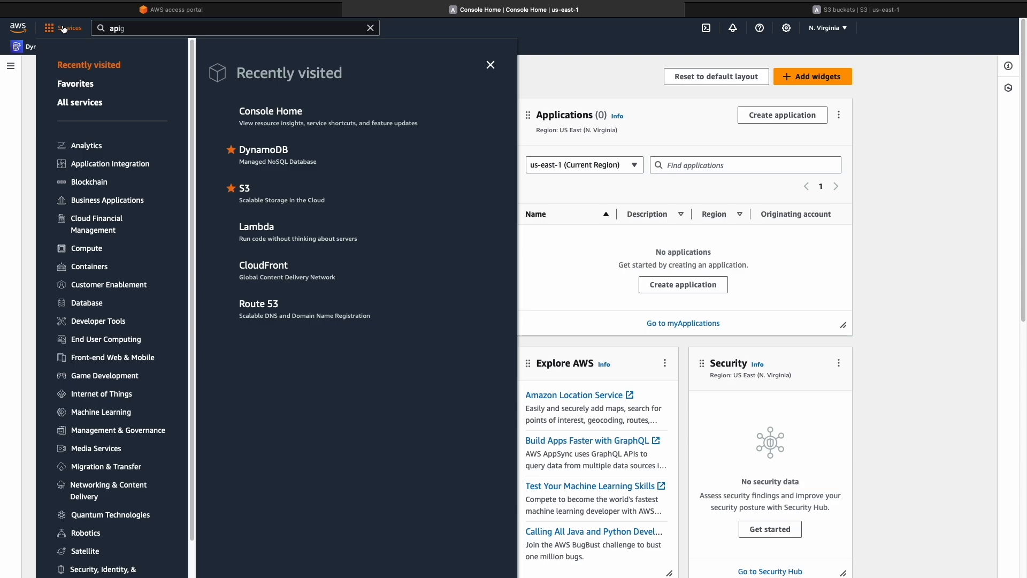
left_click(76, 85)
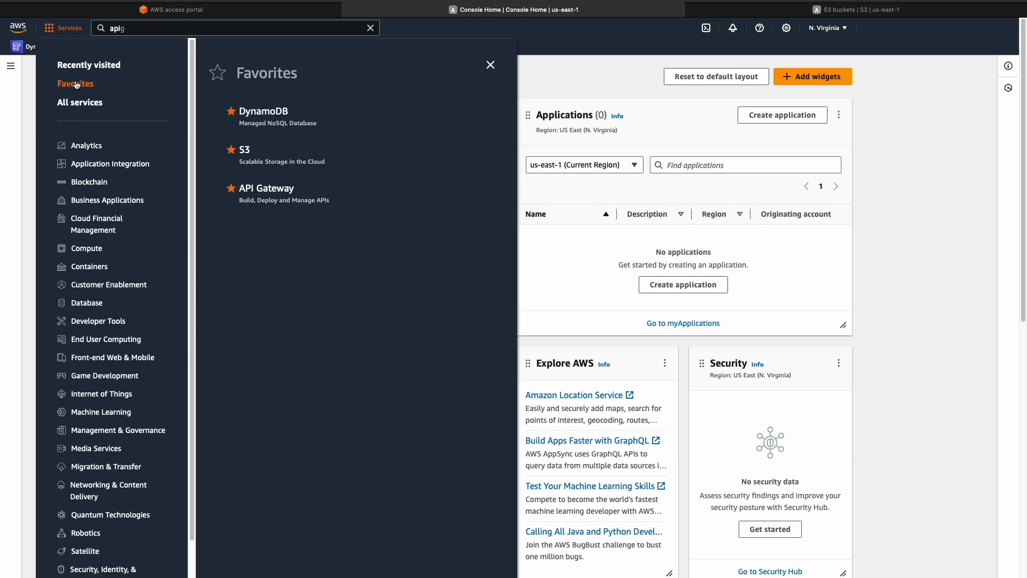
Choose US East (N. Virginia) us-east-1 as the console region
left_click(842, 33)
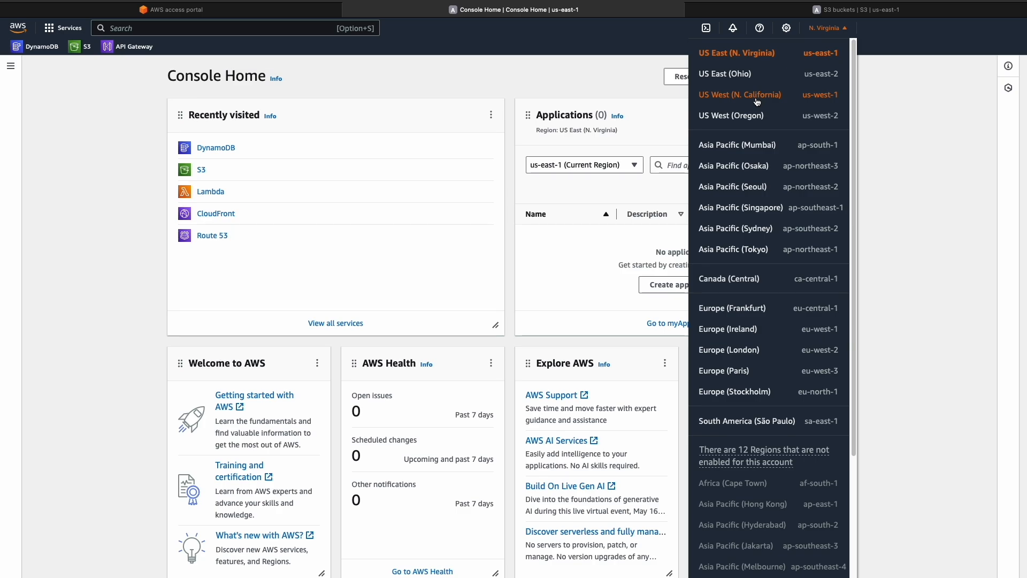
left_click(783, 55)
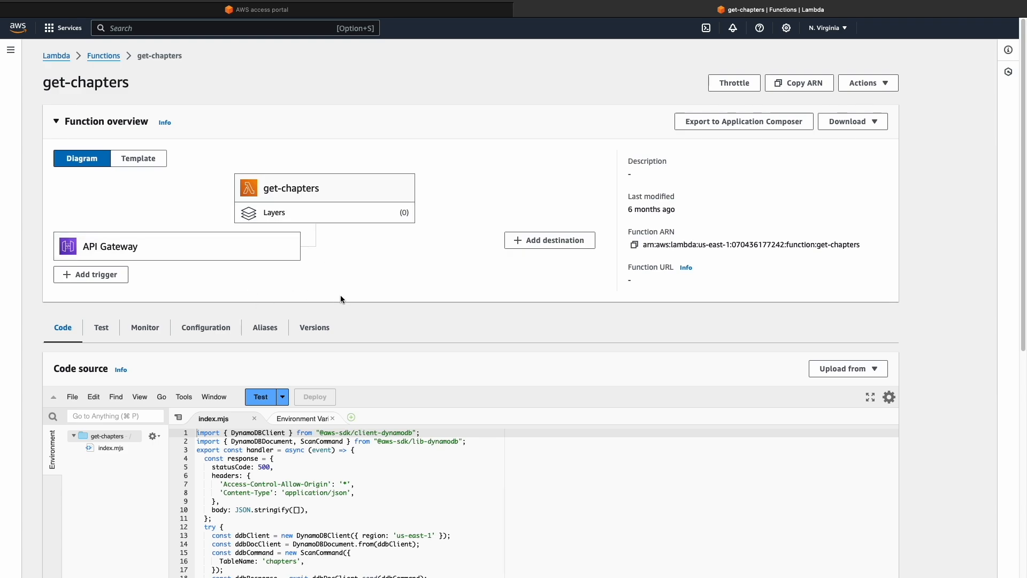
Examine the imports, the handler's event parameter and the default response object with its status code and headers in index.mjs of get-chapters
scroll(435, 305, "down", 5)
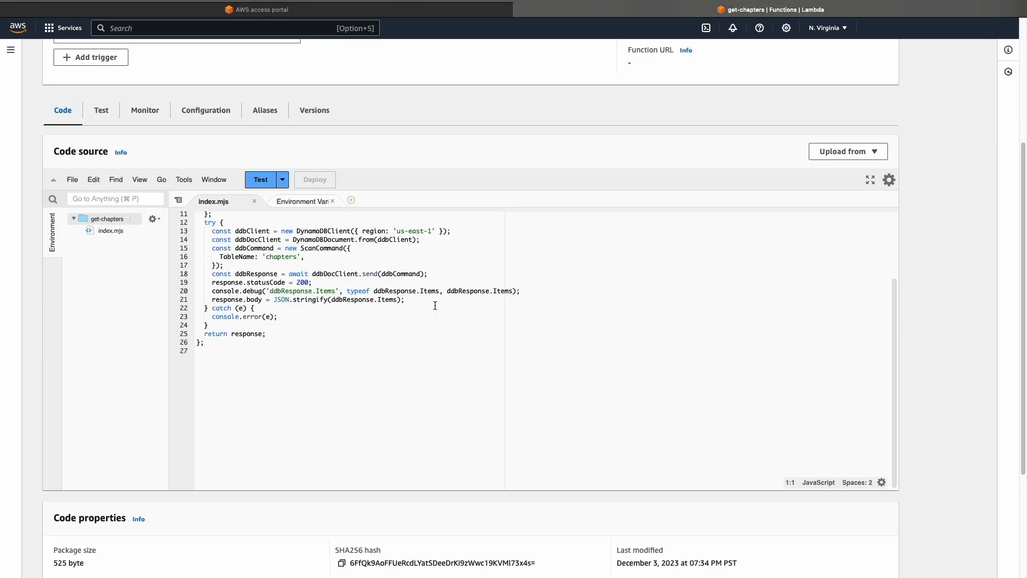
left_click_drag(893, 316, 895, 236)
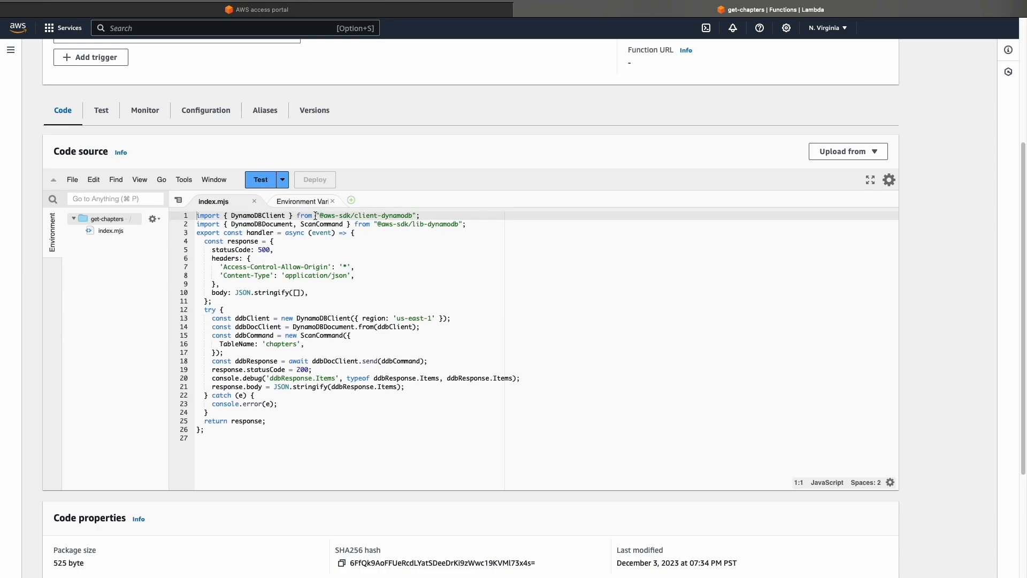
double_click(234, 215)
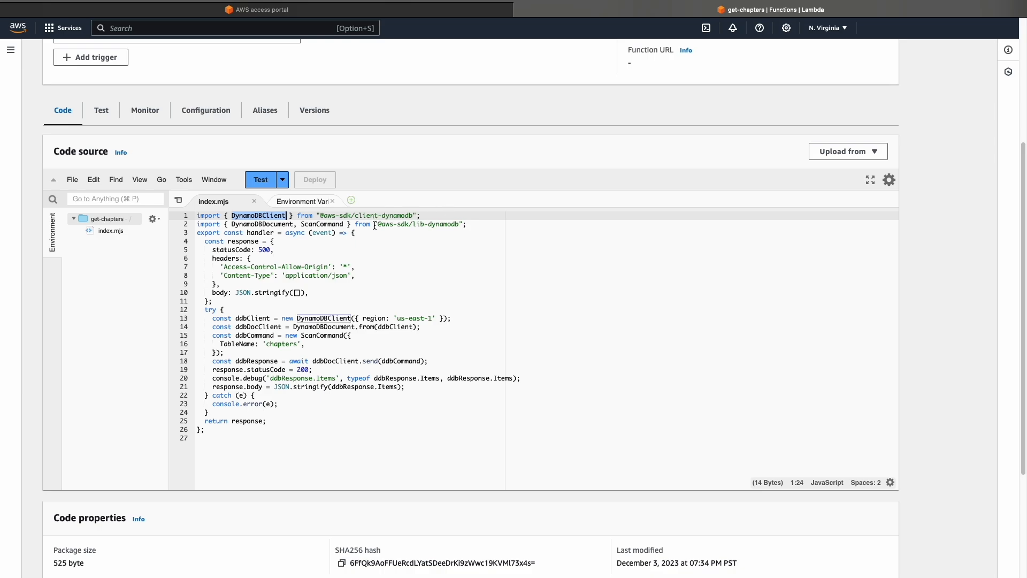
double_click(326, 225)
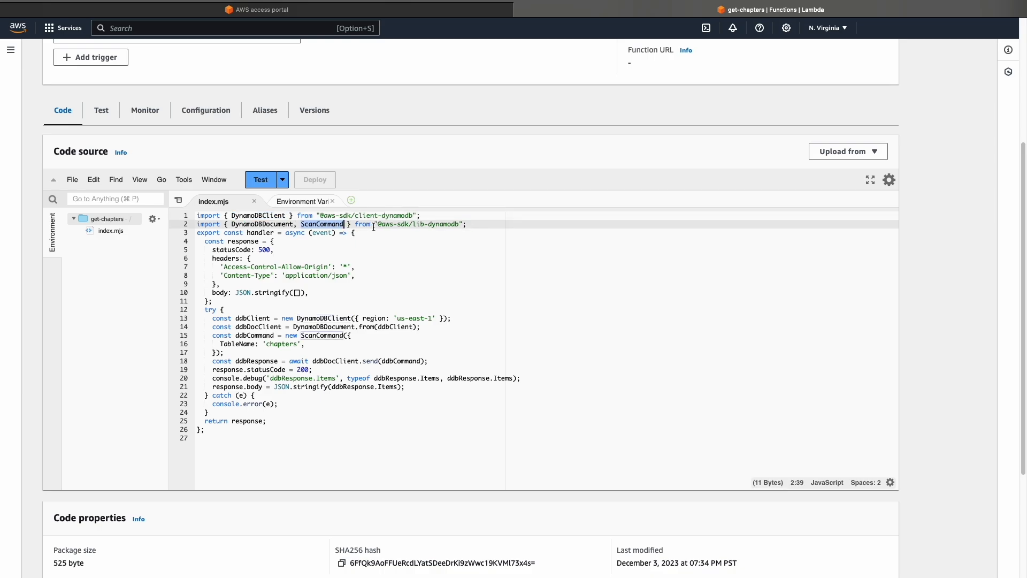
double_click(321, 233)
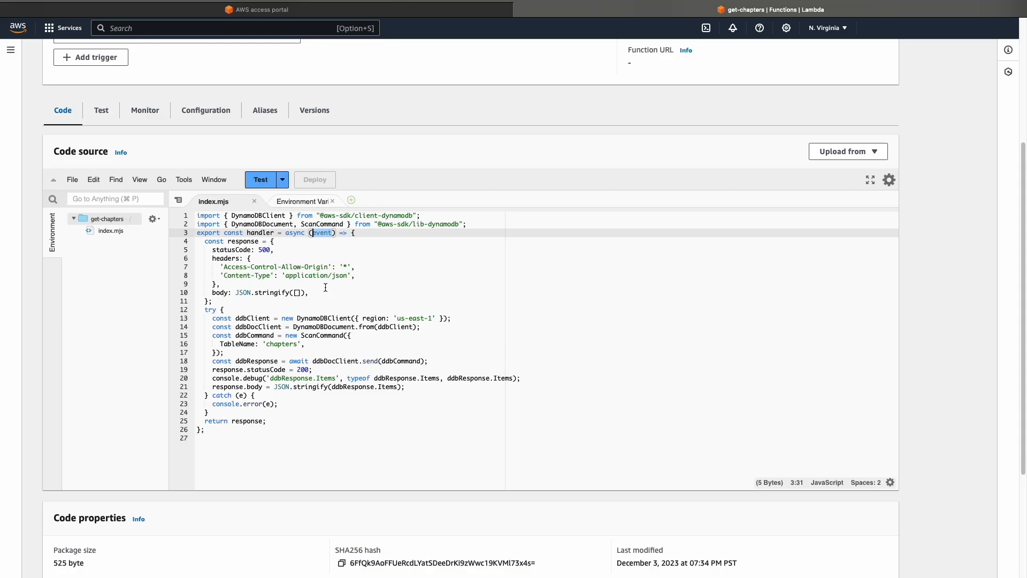
left_click_drag(267, 241, 208, 300)
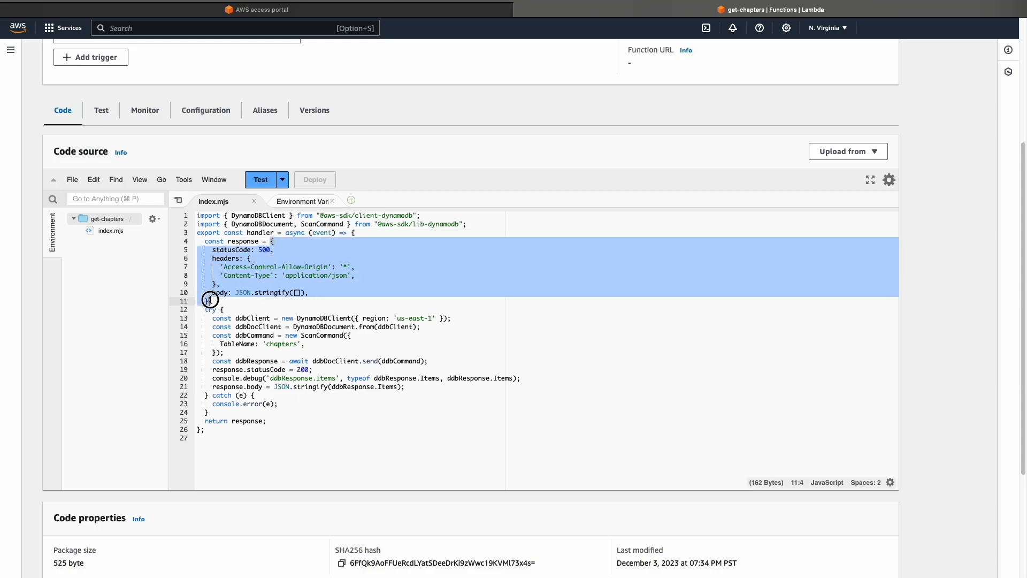
left_click(255, 303)
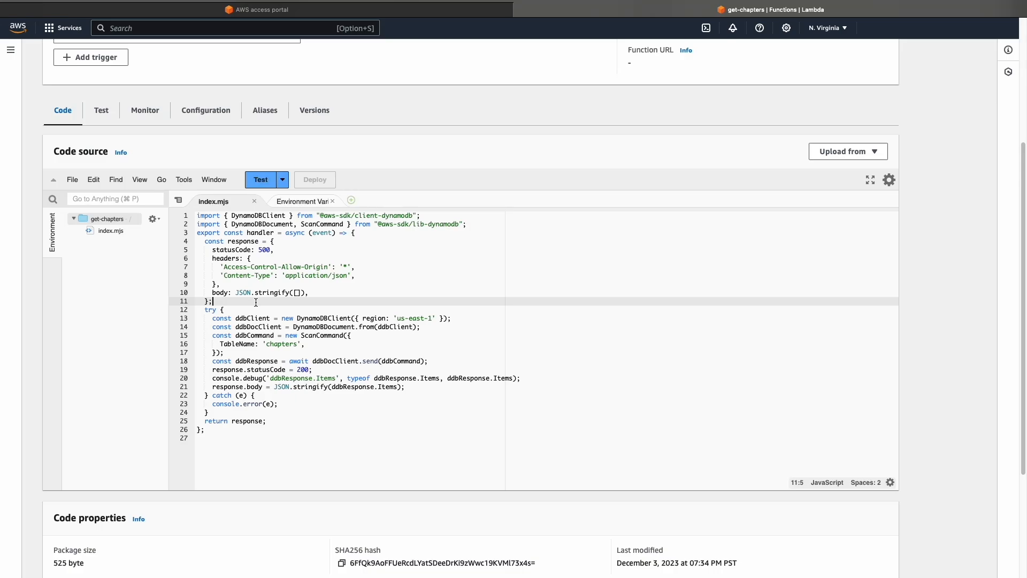
double_click(248, 249)
double_click(264, 251)
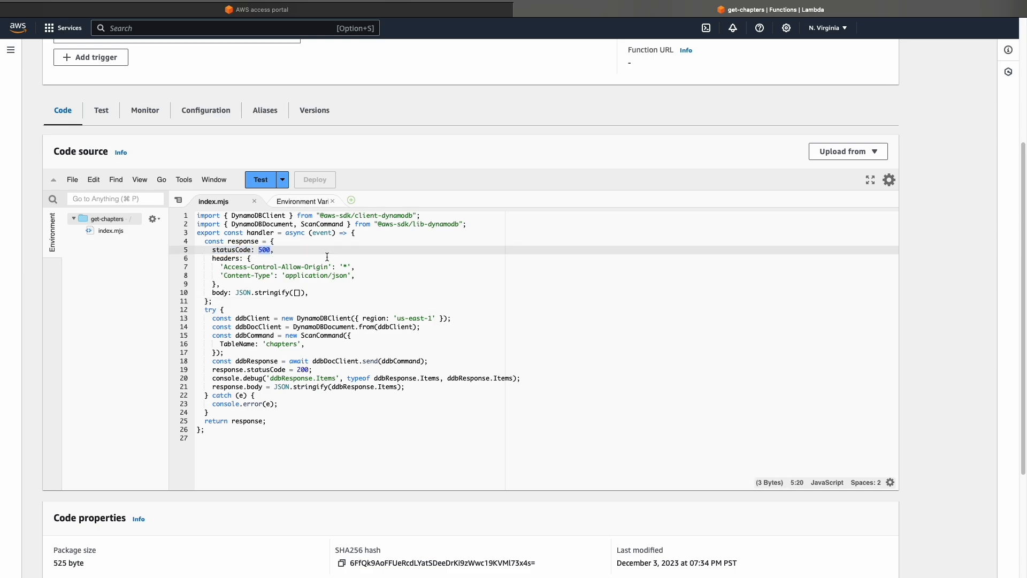
left_click_drag(248, 259, 246, 290)
left_click(247, 289)
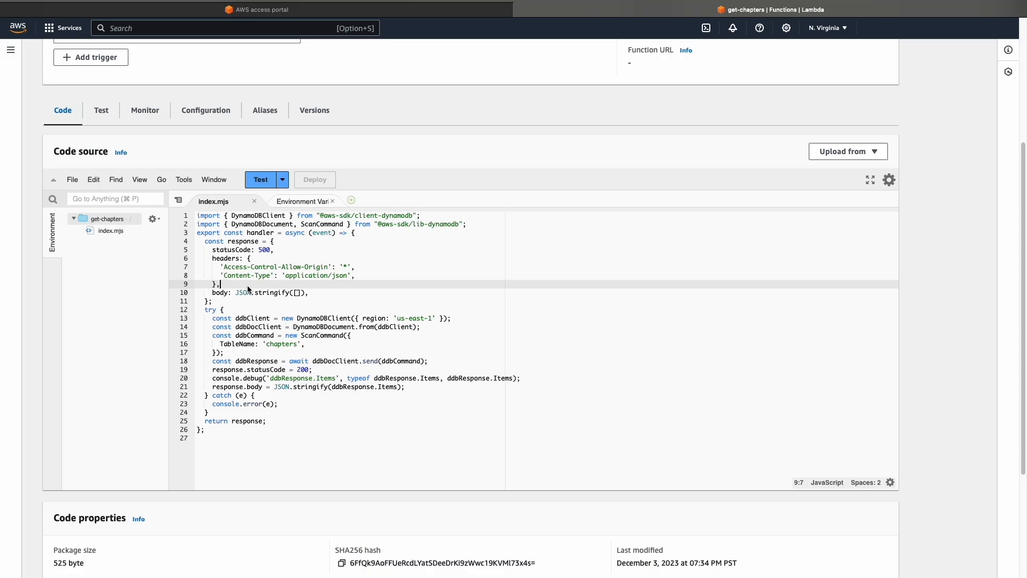
Examine the try/catch block of index.mjs, including the ScanCommand on the chapters table, the response body and the returned response
left_click_drag(205, 309, 259, 412)
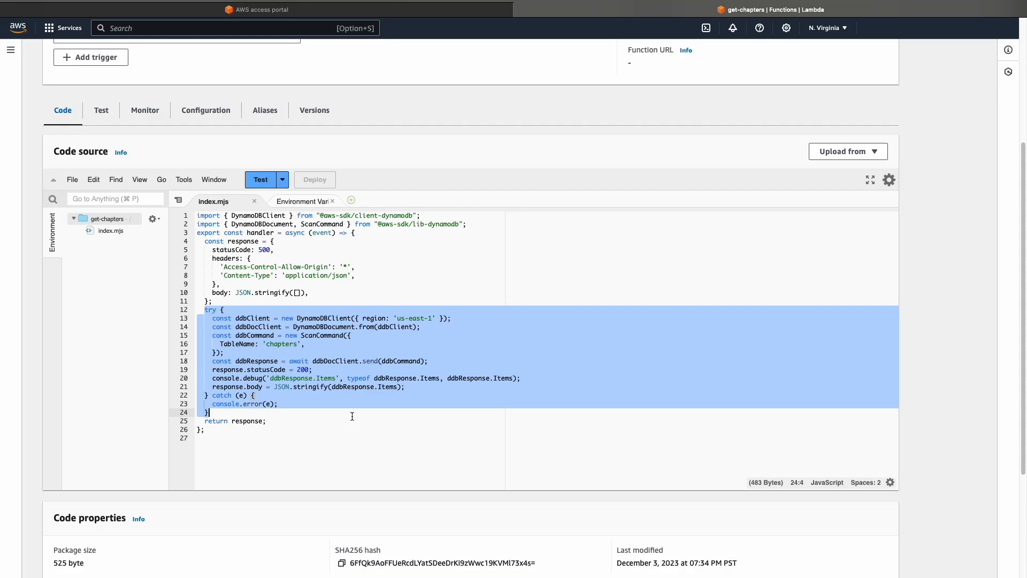
left_click_drag(212, 318, 417, 384)
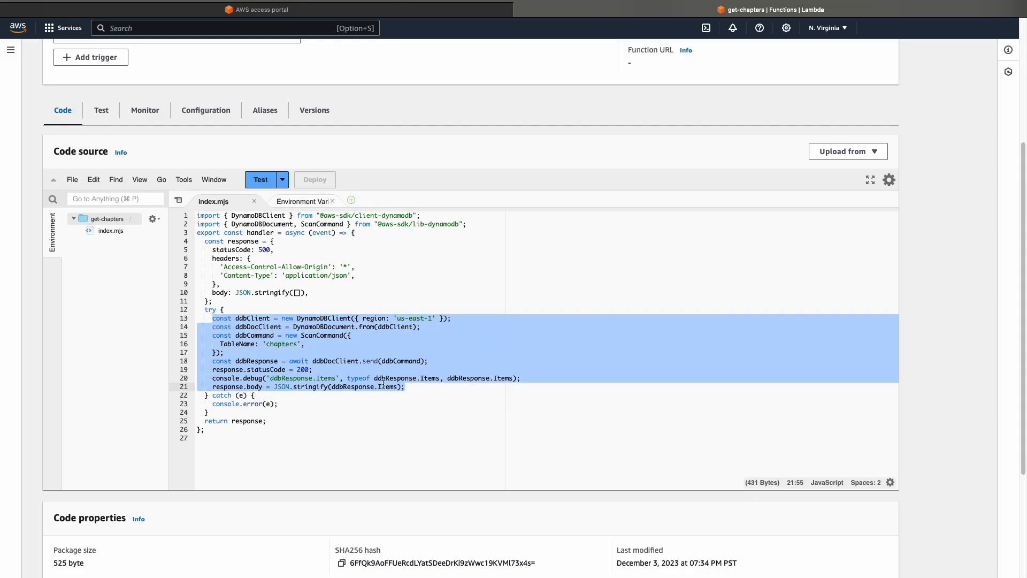
left_click_drag(213, 403, 287, 405)
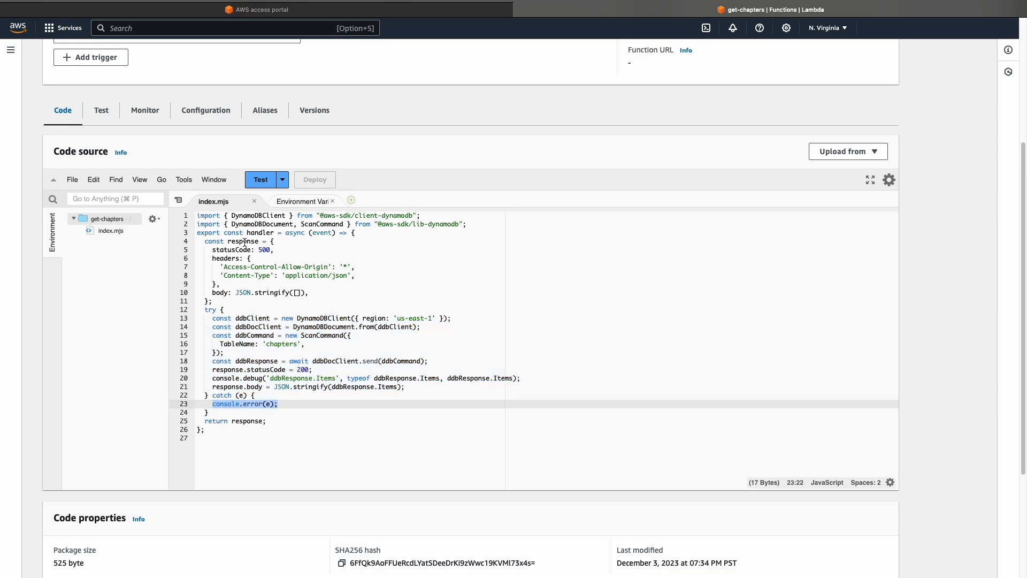
double_click(248, 421)
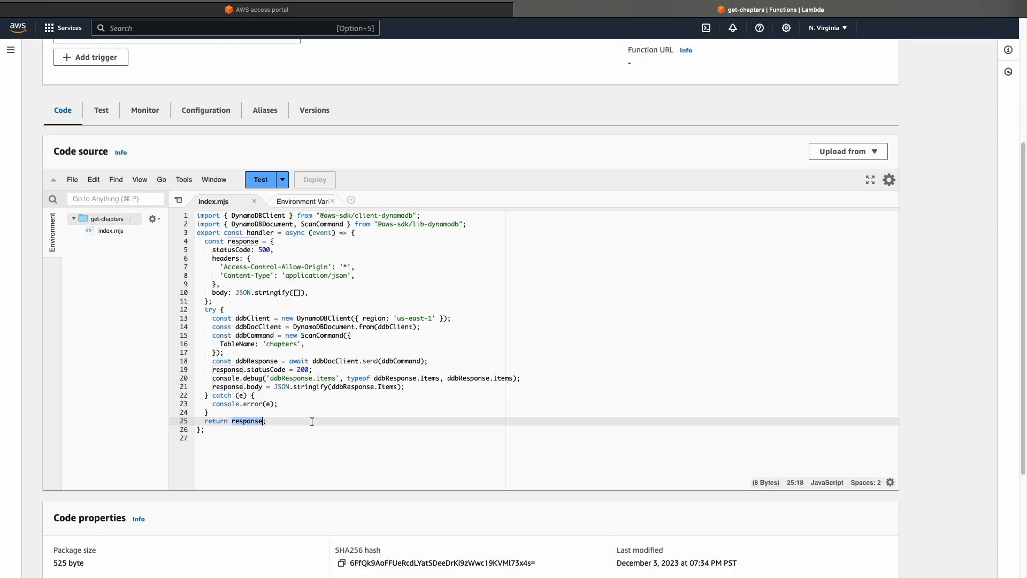
left_click(241, 352)
left_click_drag(212, 320, 238, 352)
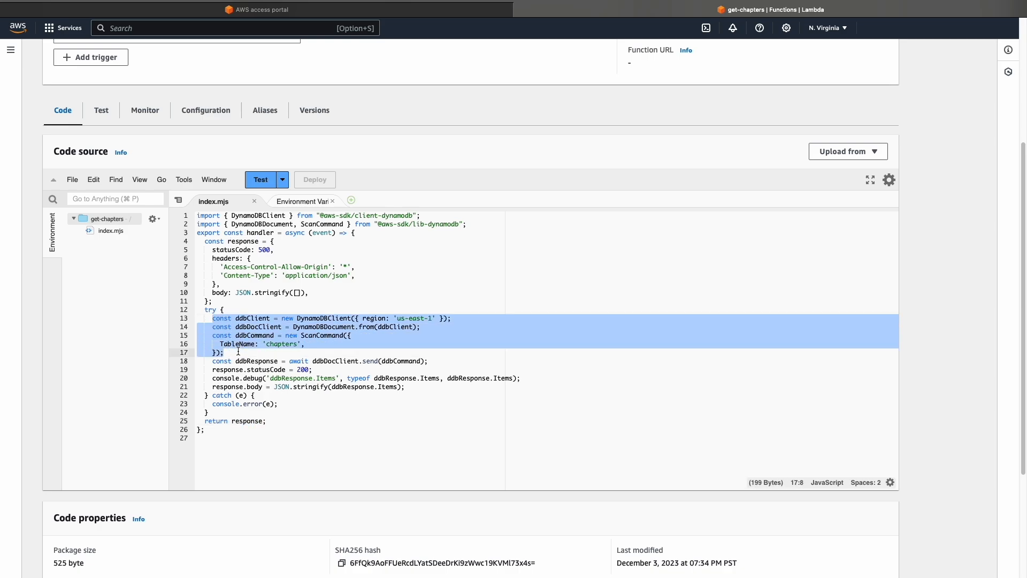
double_click(318, 336)
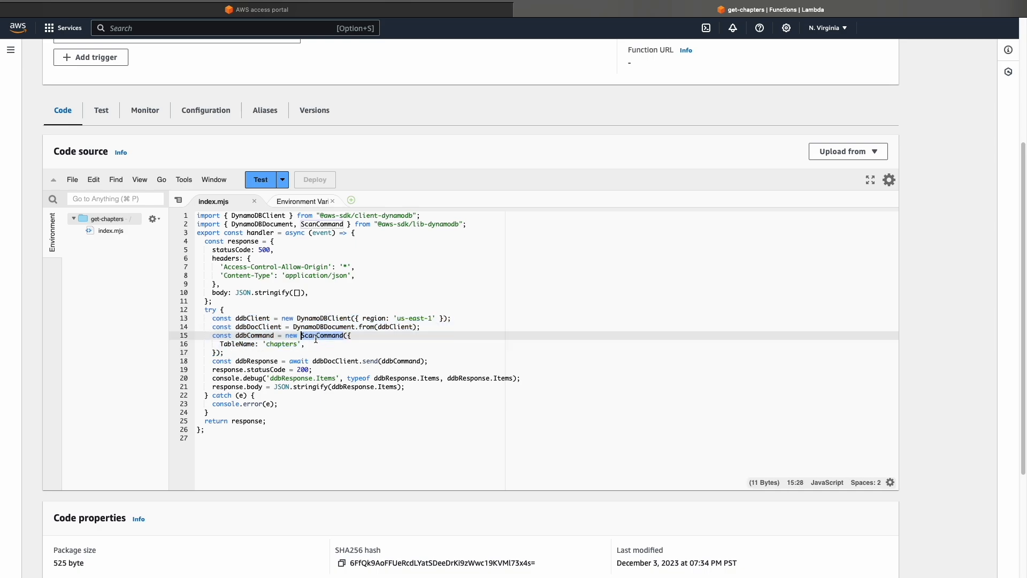
double_click(281, 343)
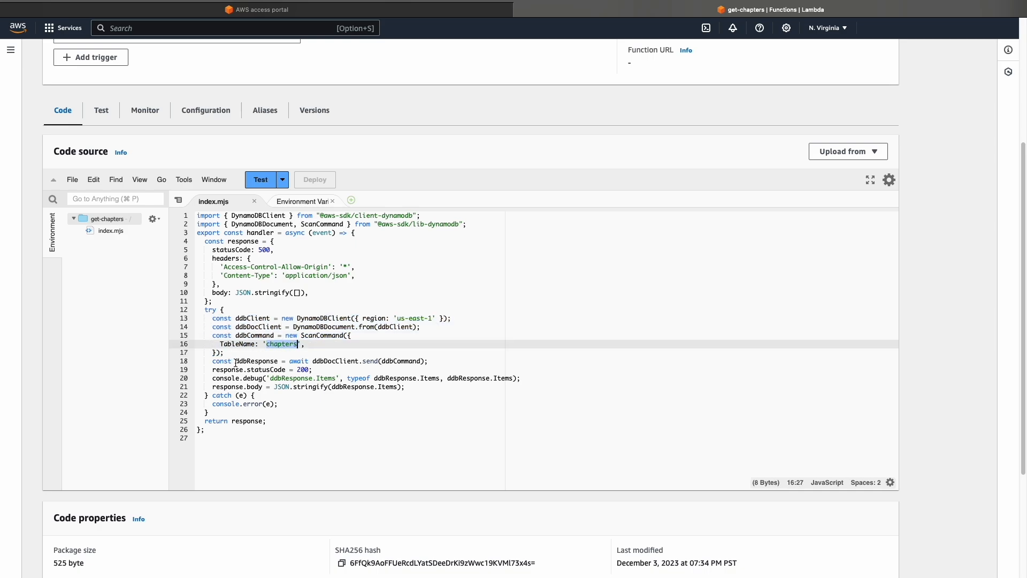
double_click(251, 361)
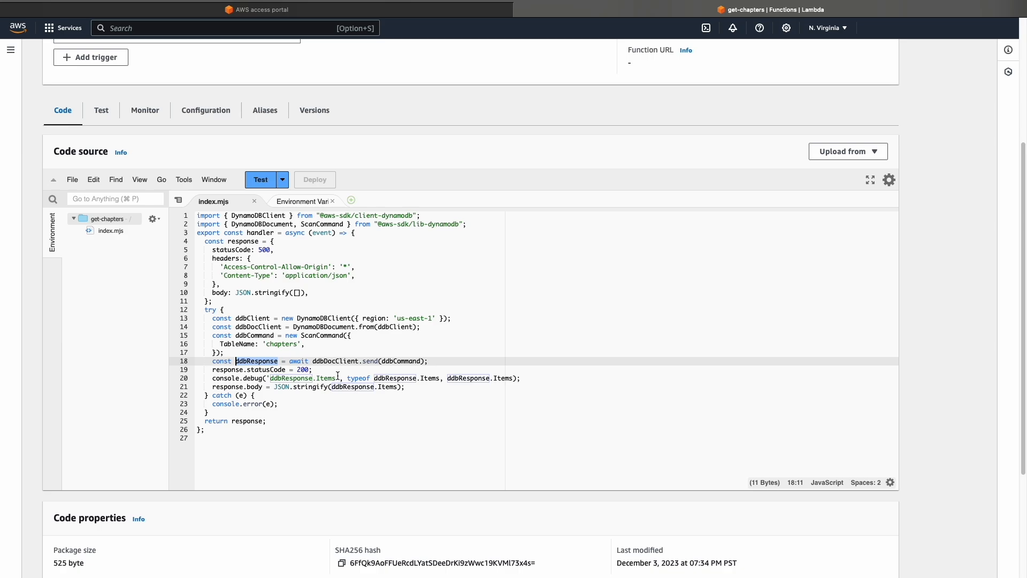
double_click(253, 387)
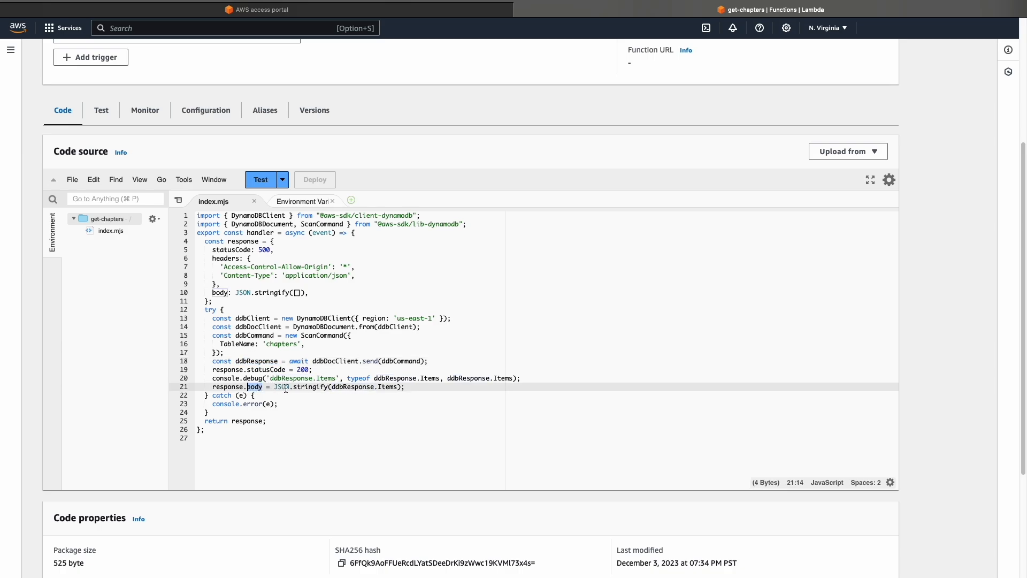
left_click_drag(332, 387, 398, 388)
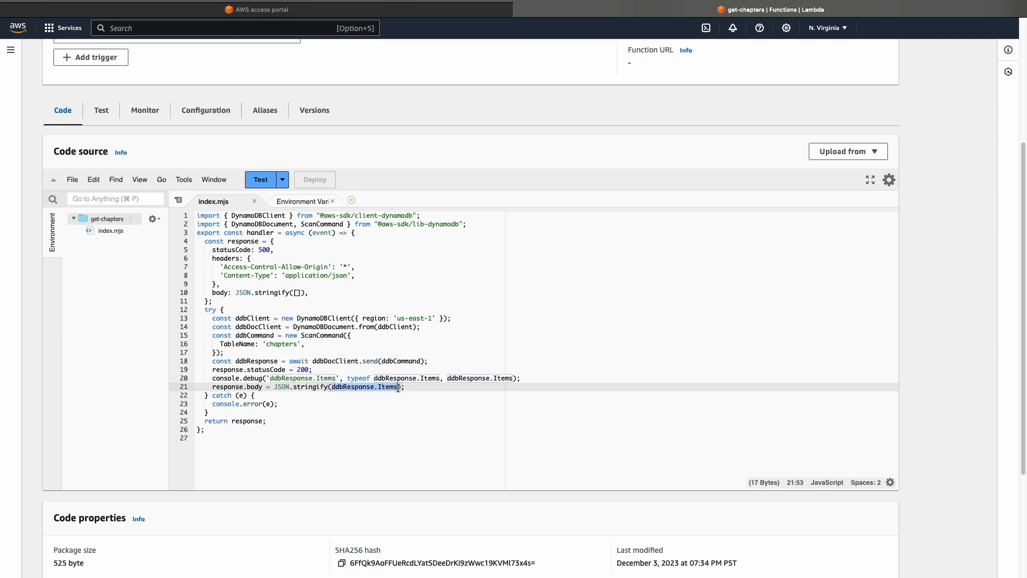
Review the get-chapters function overview, the code package size and the handler entry in the runtime settings
scroll(698, 405, "up", 5)
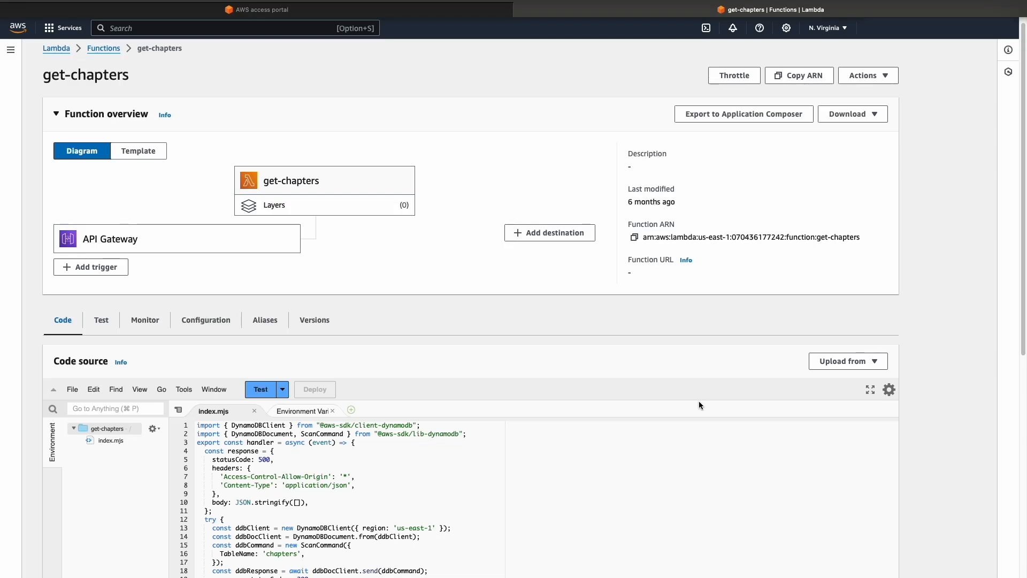
scroll(978, 384, "down", 10)
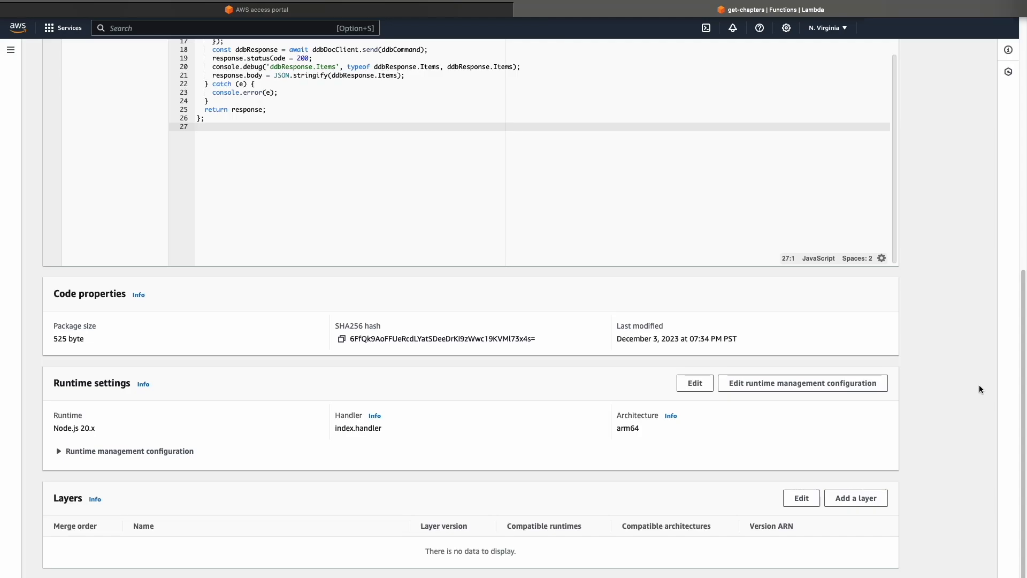
double_click(60, 339)
left_click(161, 355)
double_click(346, 428)
left_click(350, 428)
left_click_drag(355, 428, 337, 428)
double_click(353, 428)
left_click(355, 429)
Highlight the exported handler name and the statements inside the try block in index.mjs
scroll(924, 339, "up", 5)
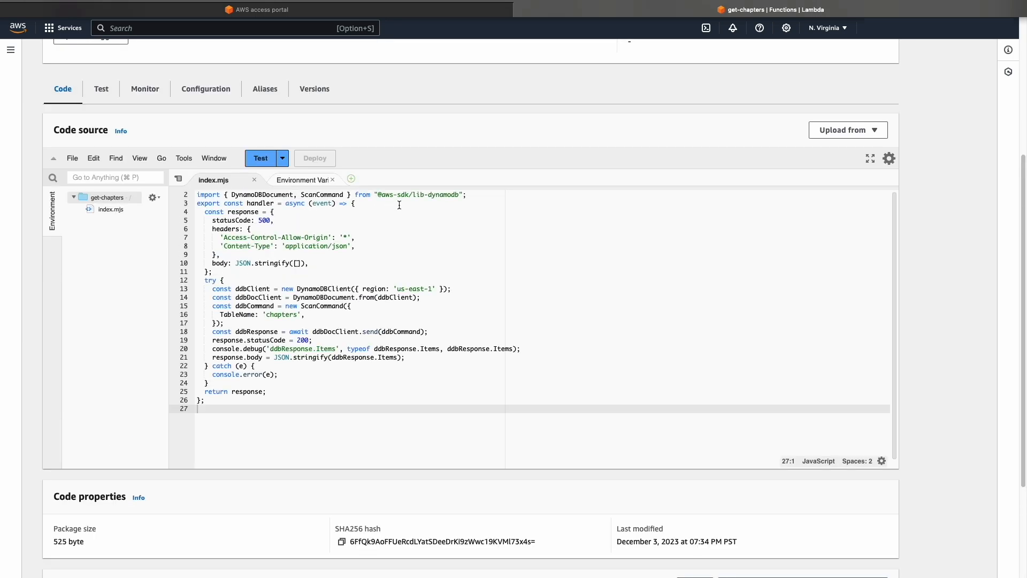
double_click(267, 204)
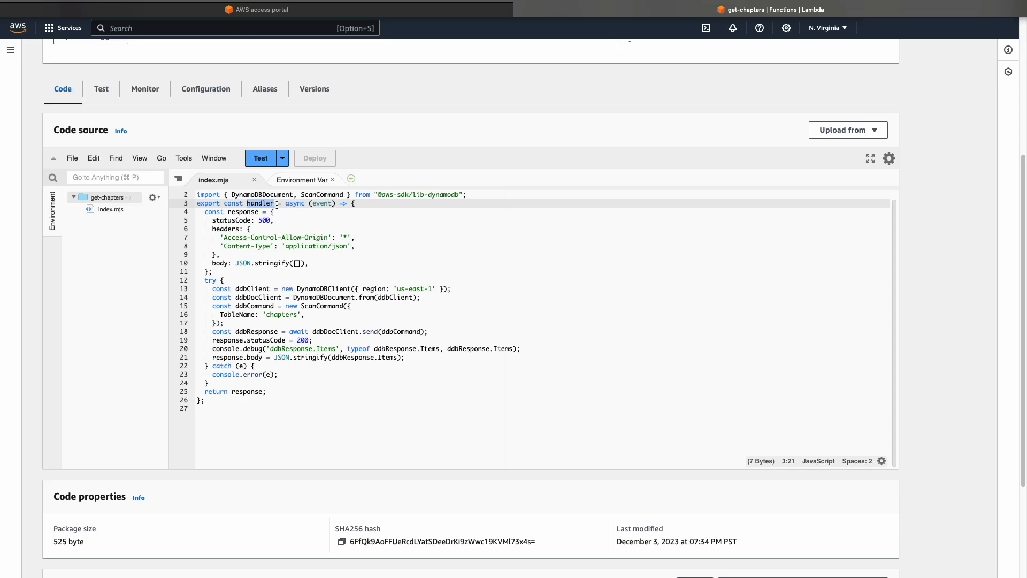
left_click(262, 409)
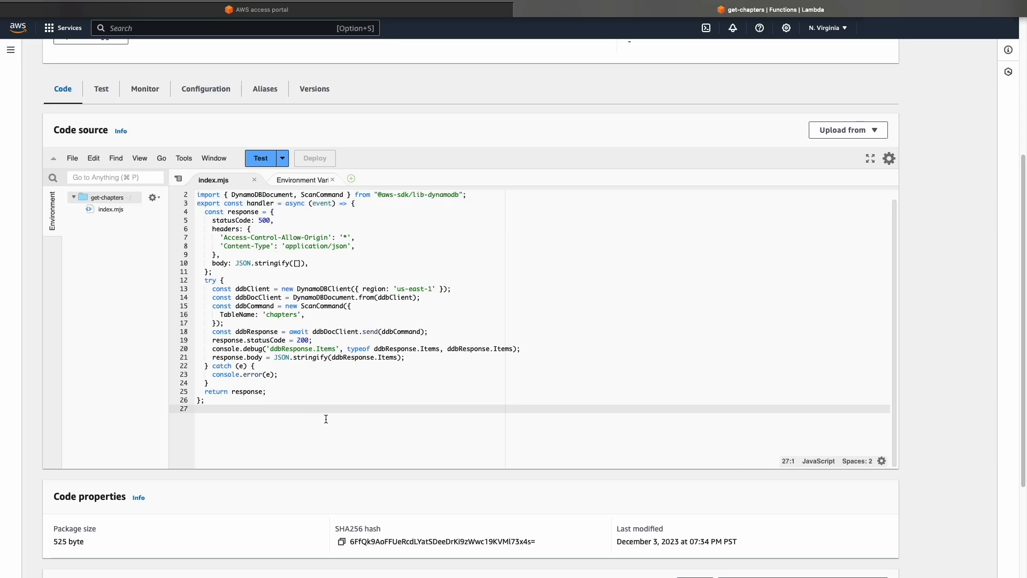
left_click_drag(212, 289, 414, 357)
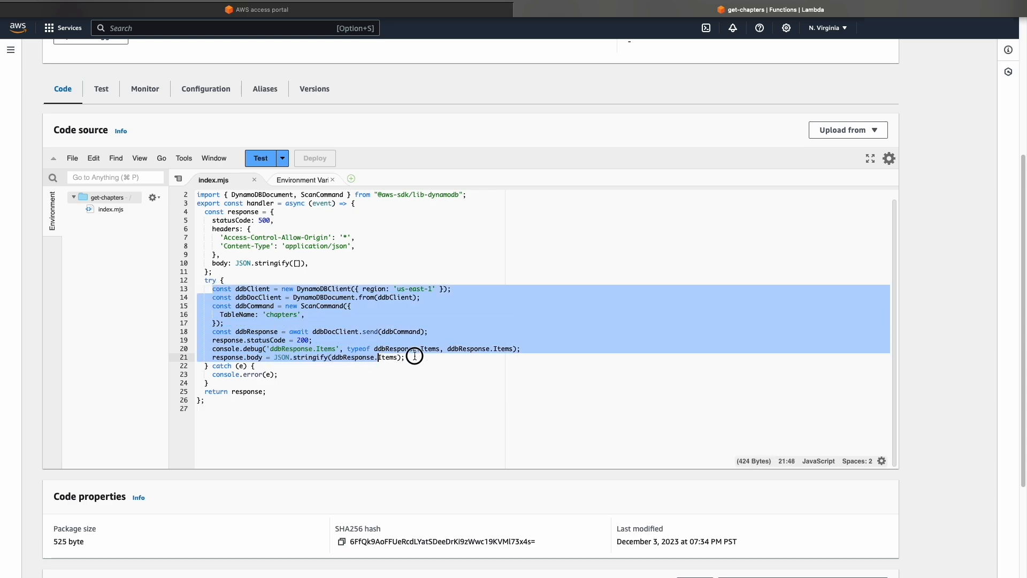
Deselect the highlighted code and review the code properties, runtime settings and layers of get-chapters
left_click(222, 435)
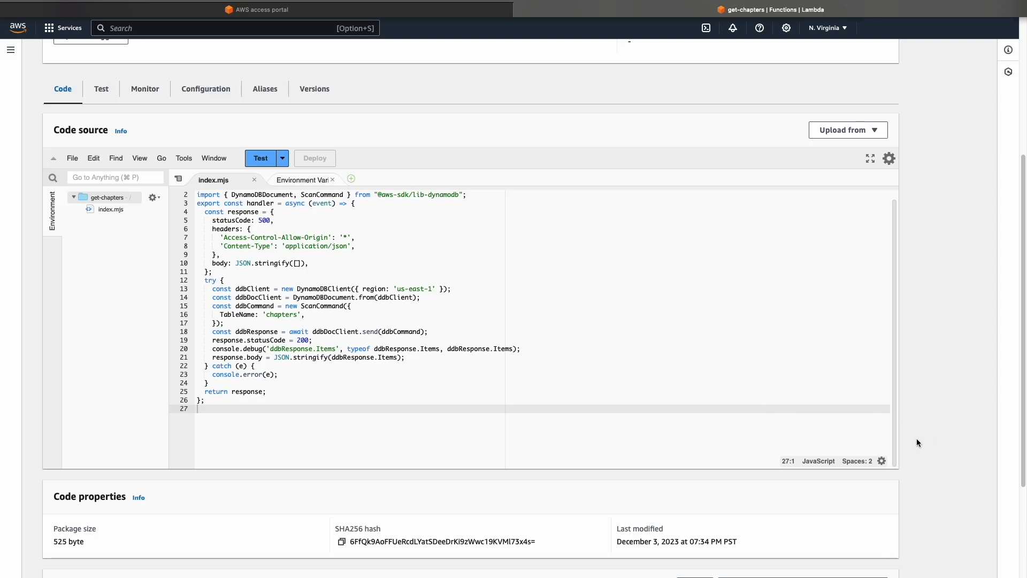
scroll(916, 442, "up", 2)
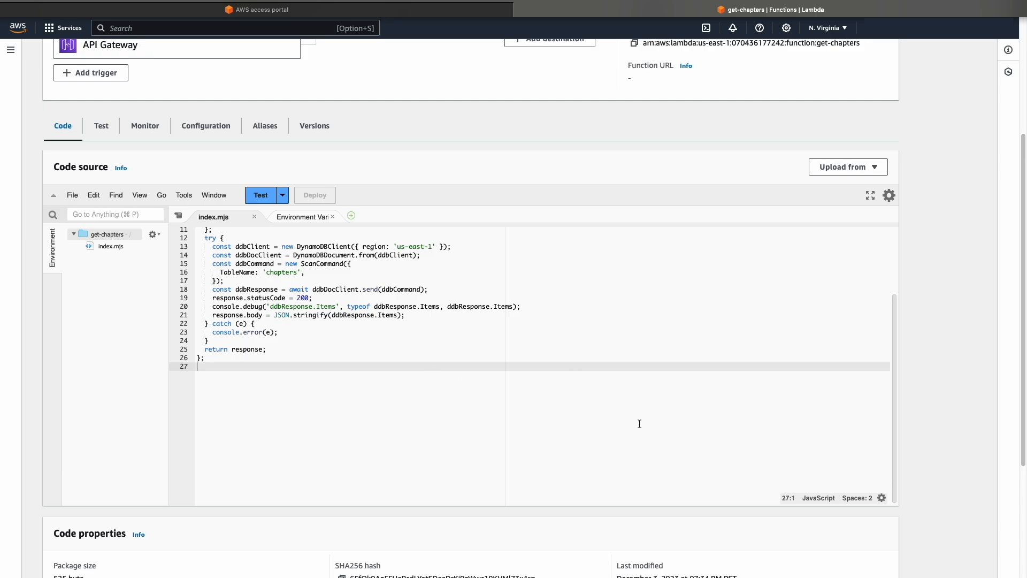
scroll(775, 419, "down", 5)
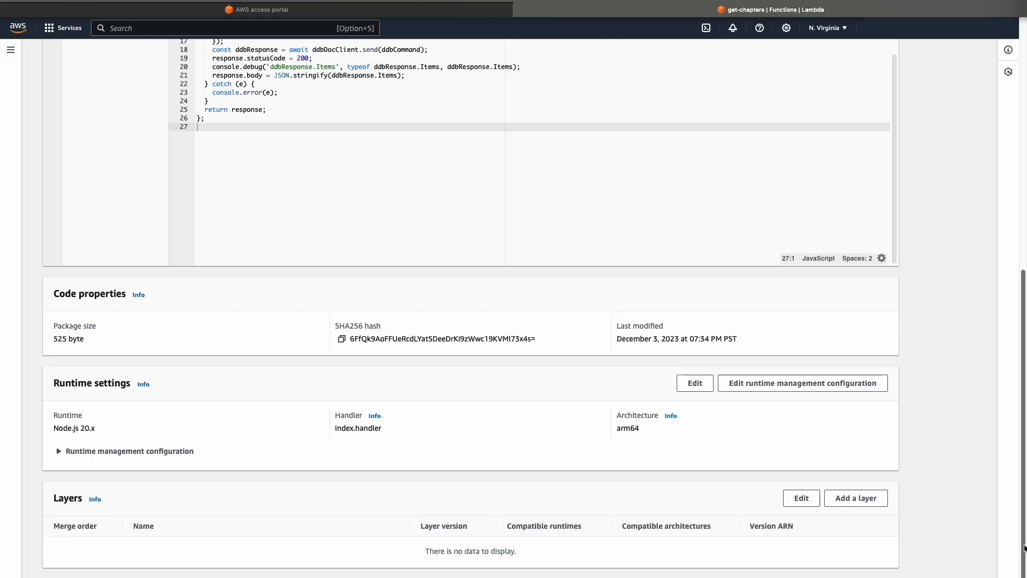
mouse_move(1024, 549)
left_mouse_down()
mouse_move(1024, 536)
mouse_move(1026, 547)
left_mouse_up()
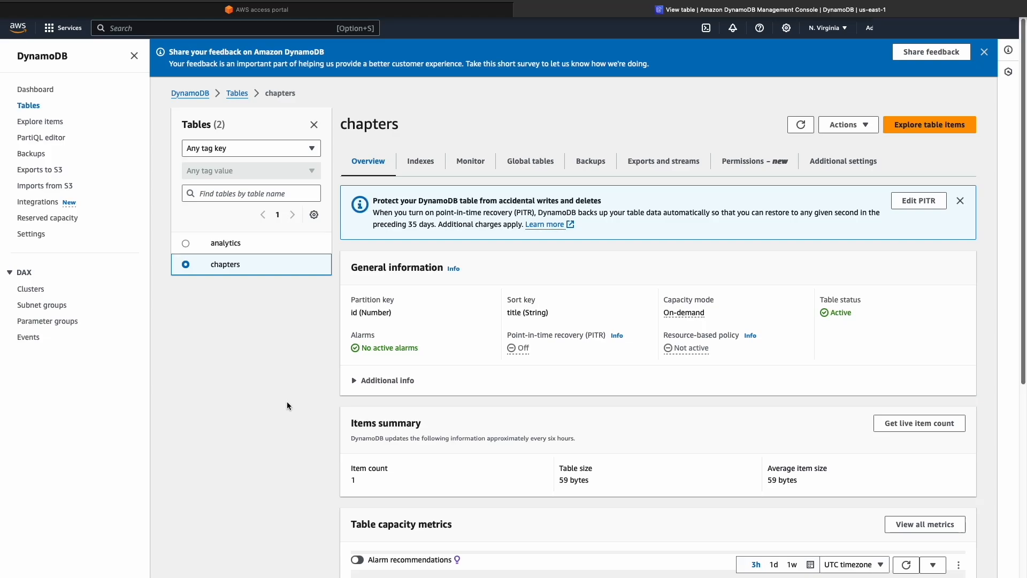
Examine the partition key, sort key and capacity mode in the general information of the DynamoDB chapters table
double_click(354, 313)
double_click(513, 312)
left_click(642, 313)
mouse_move(709, 314)
left_mouse_down()
mouse_move(673, 314)
mouse_move(718, 316)
left_mouse_up()
Review the chapters table's indexes, monitoring alarms, global table replicas, backups, and exports and streams
left_click(420, 161)
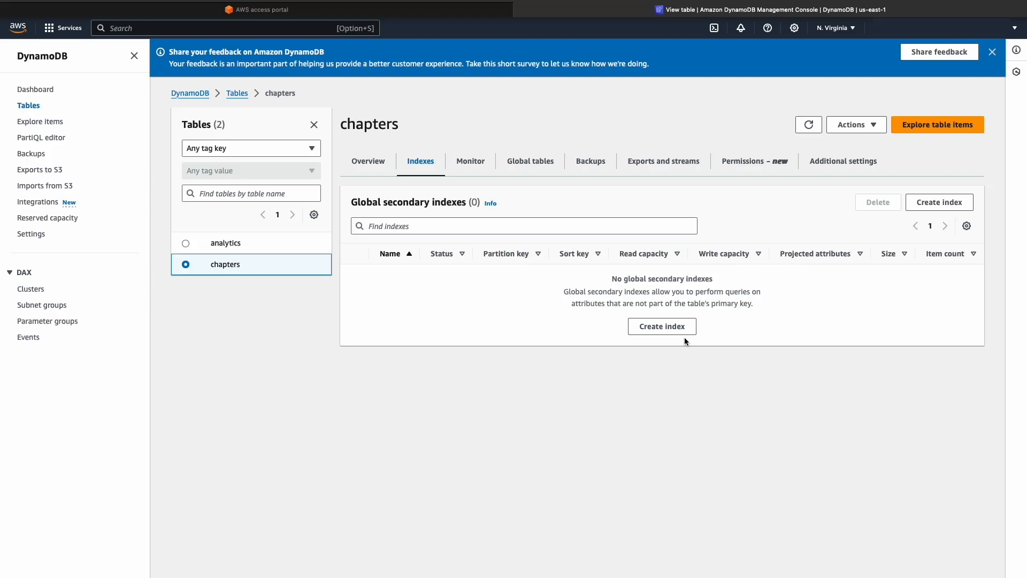
left_click(470, 161)
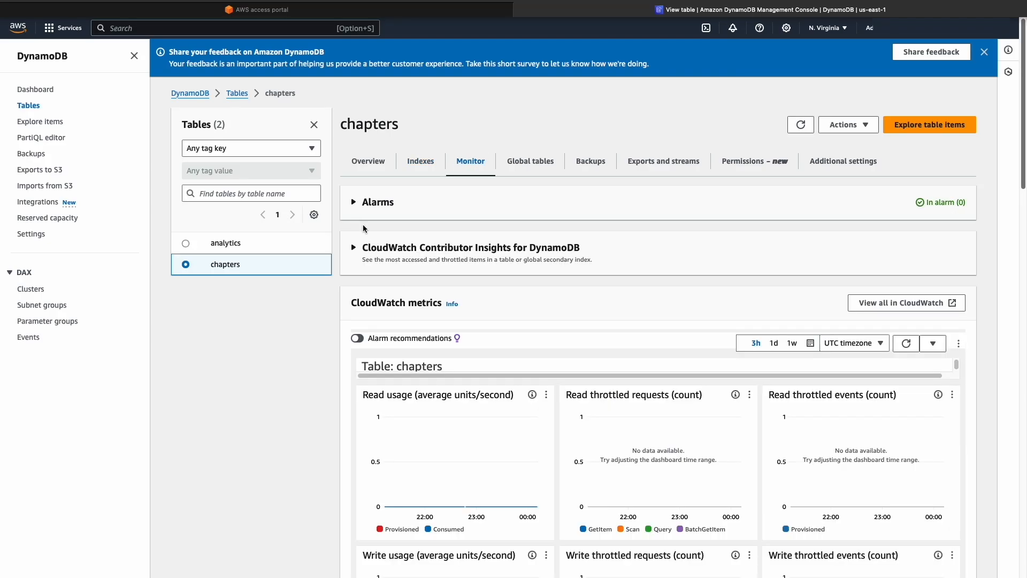
left_click(355, 206)
left_click(355, 206)
left_click(530, 161)
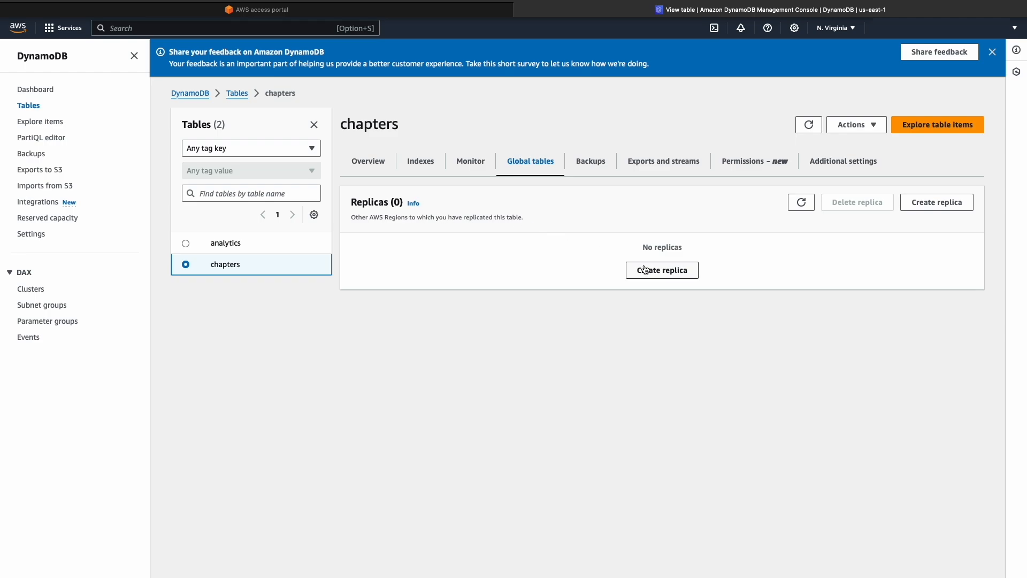
left_click(590, 161)
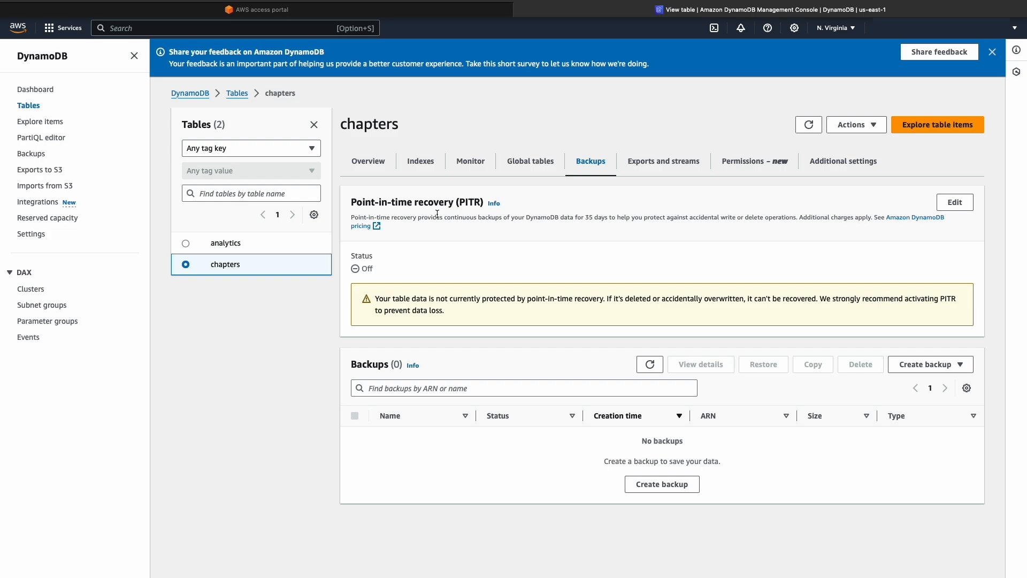
left_click(634, 167)
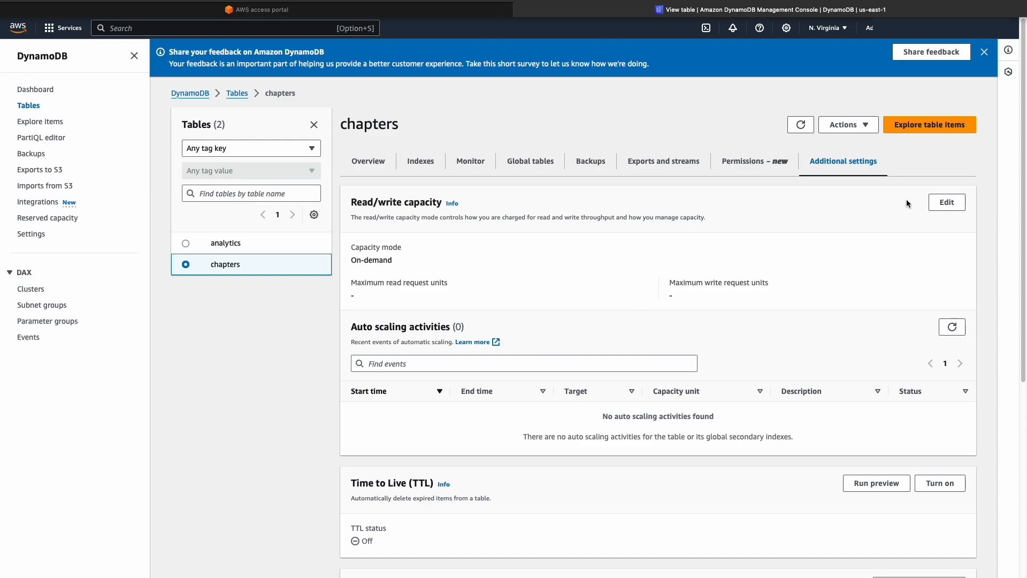
Explore the chapters table's items and create an item with id 2 and title "Chapter 2"
left_click(920, 132)
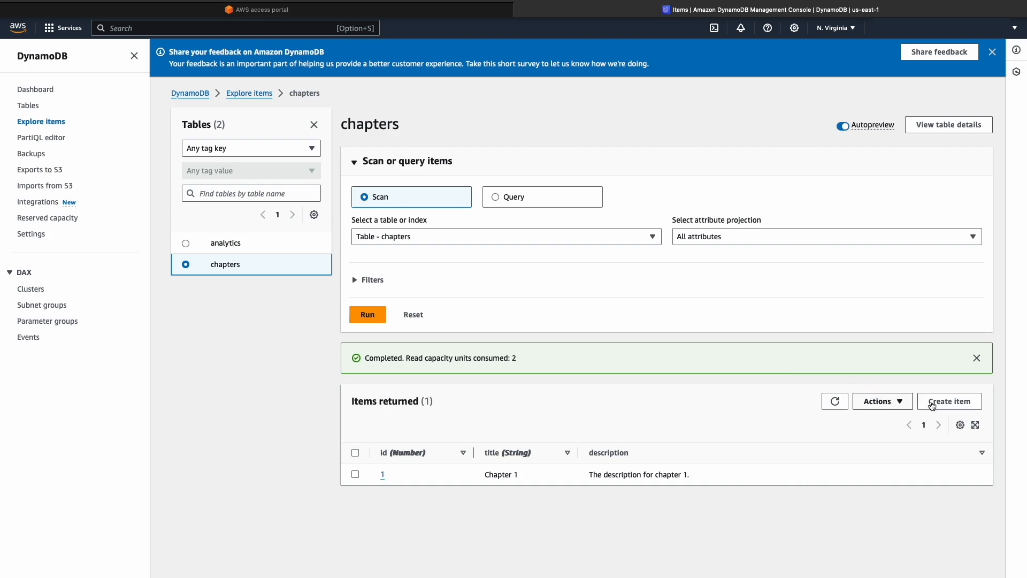
left_click(948, 401)
left_click(257, 236)
key("BackSpace")
type("2")
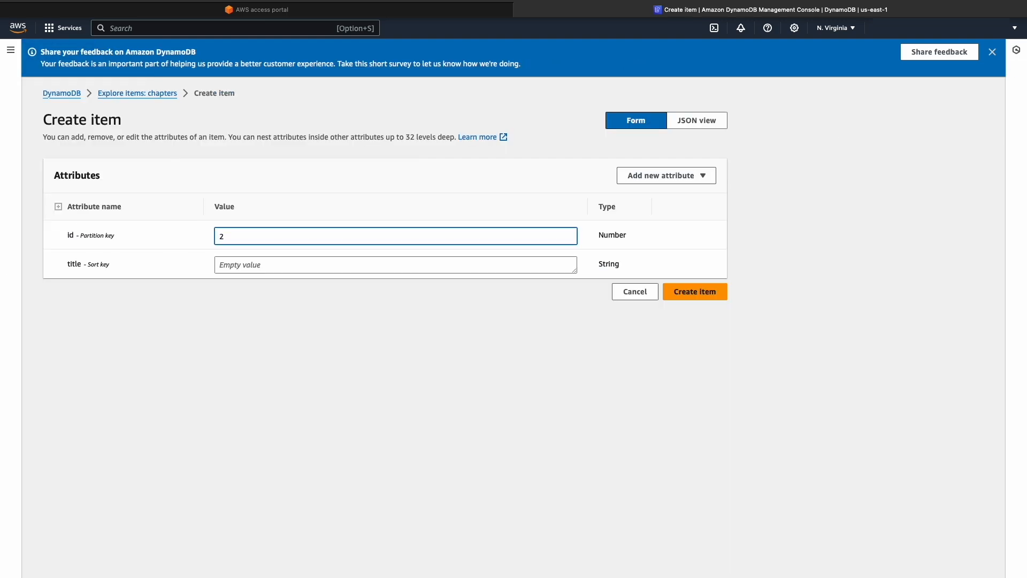
left_click(278, 260)
type("Chapter 2")
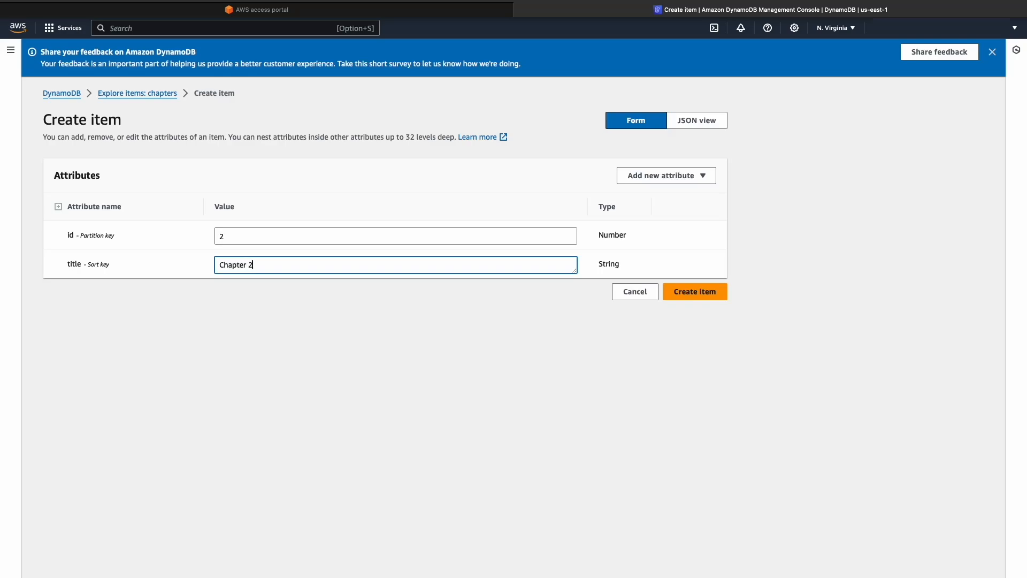
left_click(695, 291)
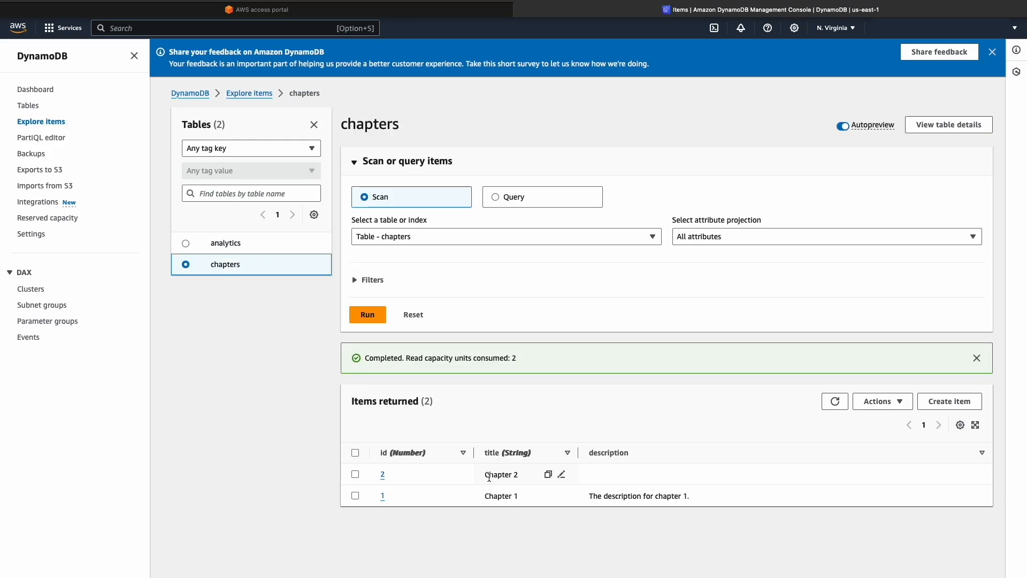
Create another item in the chapters table with id 2 and title "Chapter 2a"
left_click(942, 403)
double_click(304, 233)
type("2")
left_click(305, 264)
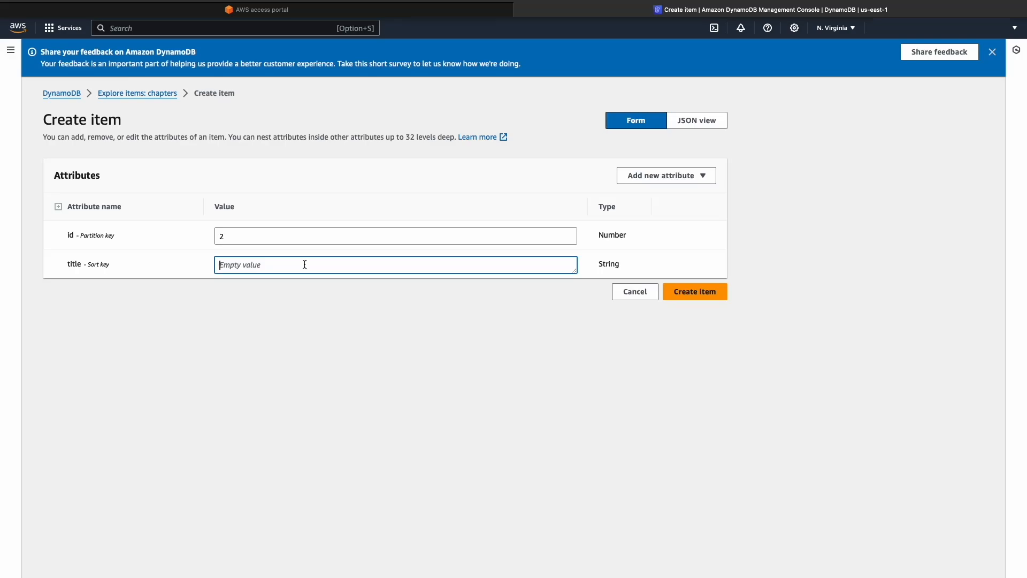
type("Chapter 2a")
left_click(694, 292)
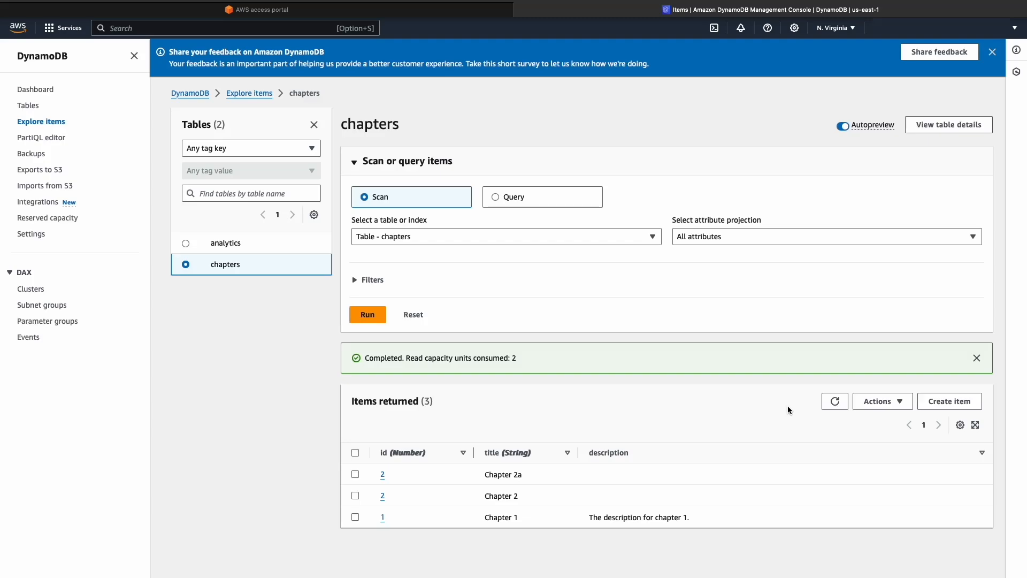
Add a string attribute uniqueId with the value 6823B6EE-F33A-4D51-B110-F1E0B89CB0A9 to the Chapter 2 item and save it
left_click(382, 496)
left_click(637, 177)
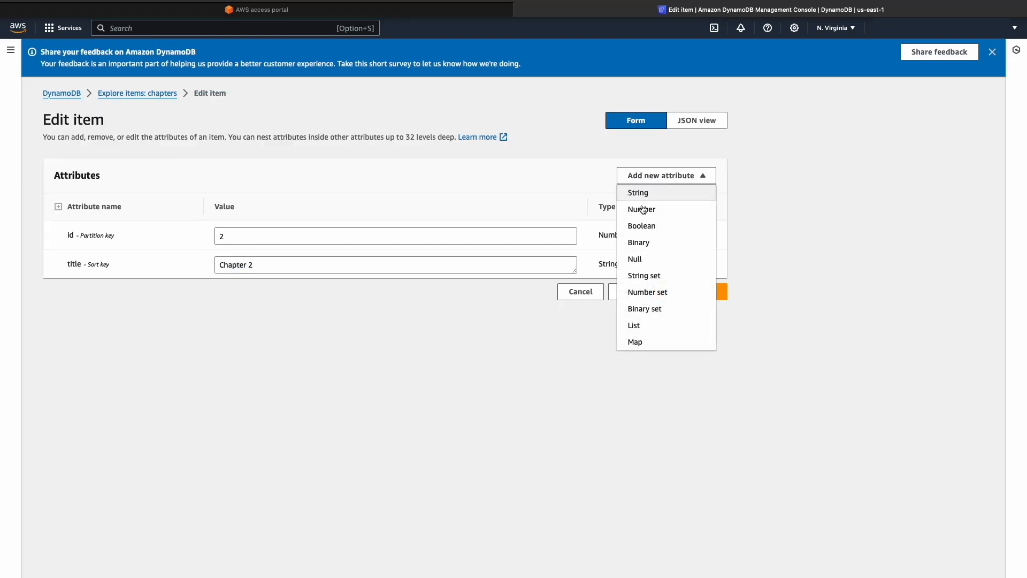
left_click(651, 195)
left_click(114, 301)
type("uniqueId")
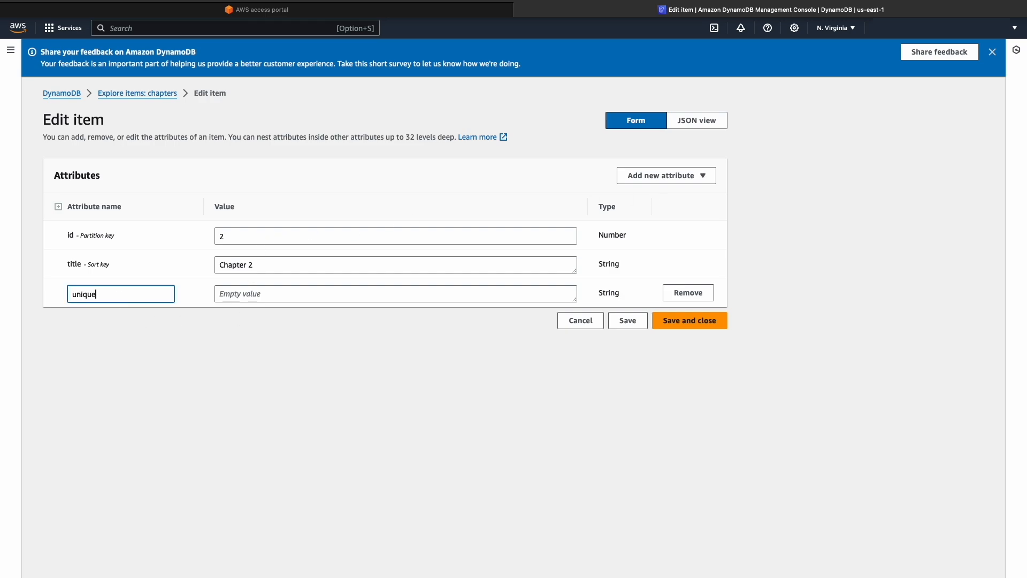
left_click(252, 292)
type("6823B6EE-F33A-4D51-B110-F1E0B89CB0A9")
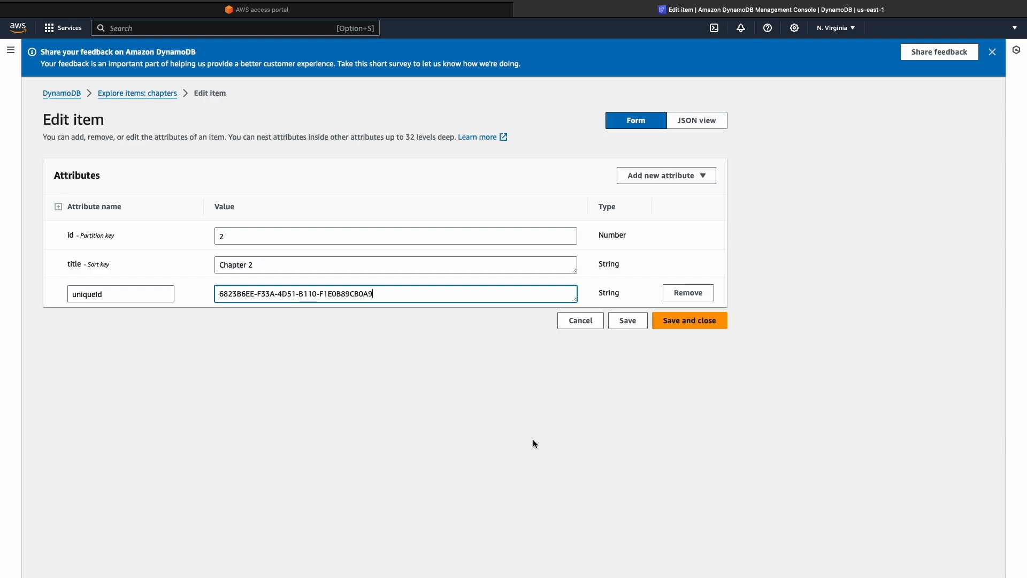
left_click(688, 324)
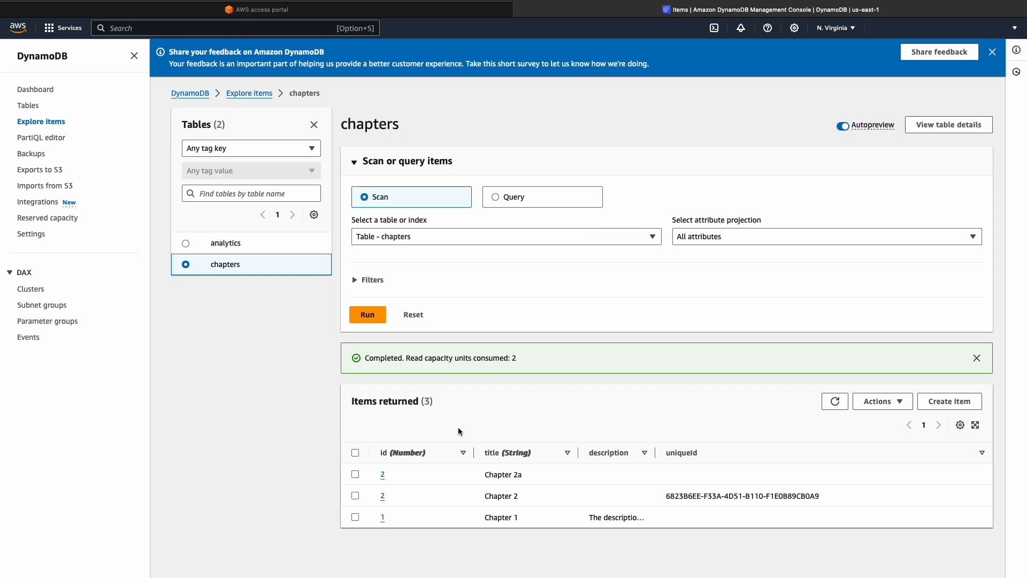
Add a string attribute uniqueId with the value 5789DF7A-40A0-4E52-9BF3-50E4B9381418 to the Chapter 2a item and save it
left_click(383, 474)
left_click(666, 176)
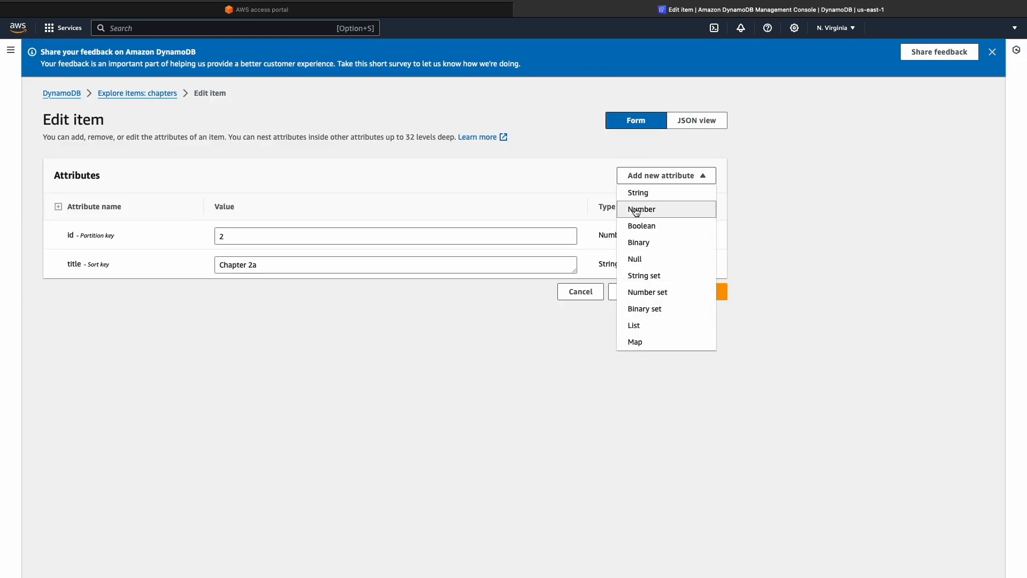
left_click(638, 192)
type("uniqueId")
left_click(255, 295)
type("5789DF7A-40A0-4E52-9BF3-50E4B9381418")
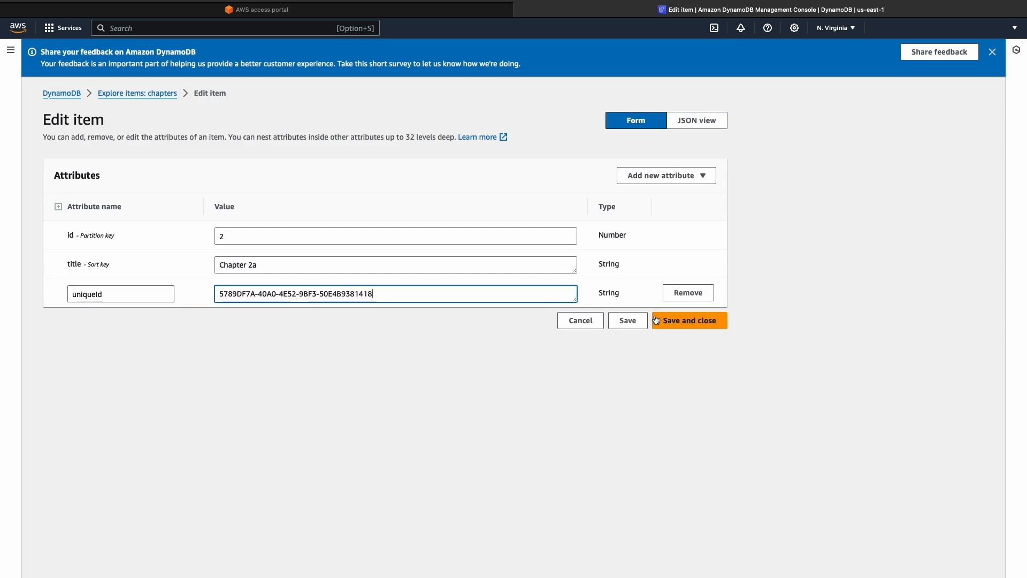
left_click(690, 321)
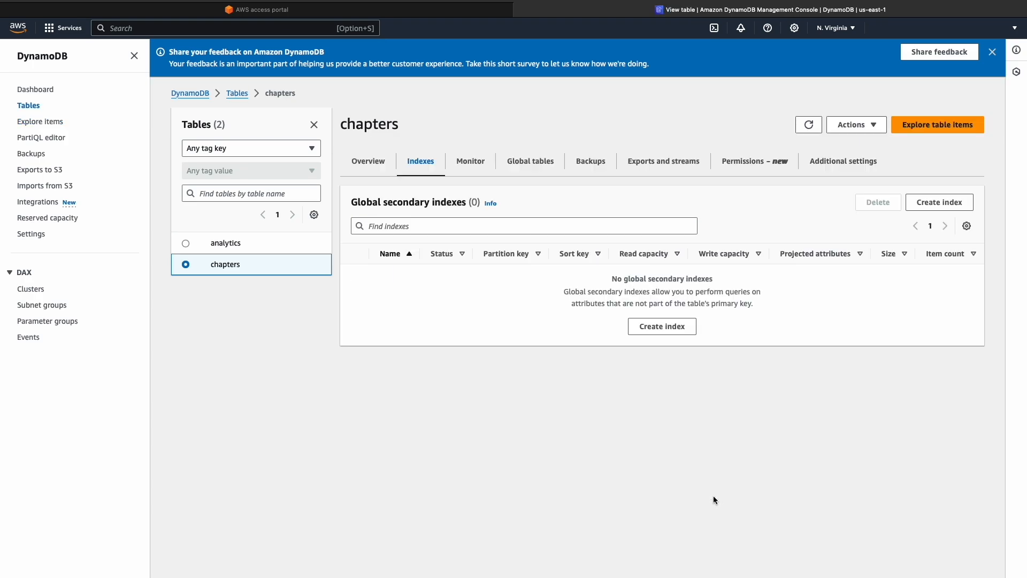
Create a global secondary index on the chapters table with the string partition key uniqueId and all attributes projected
left_click(673, 326)
left_click(147, 243)
type("uniqueId")
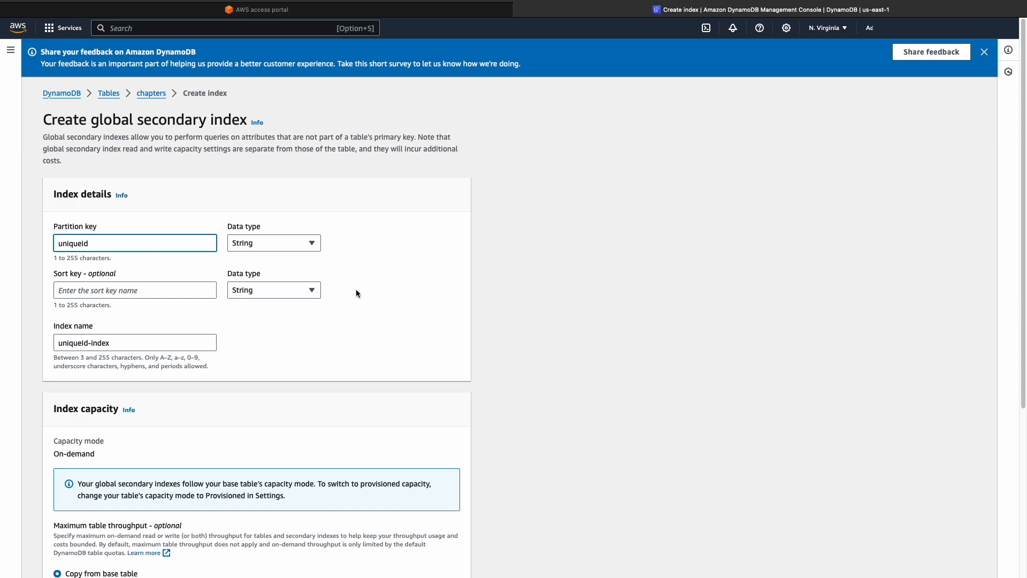
scroll(399, 332, "down", 5)
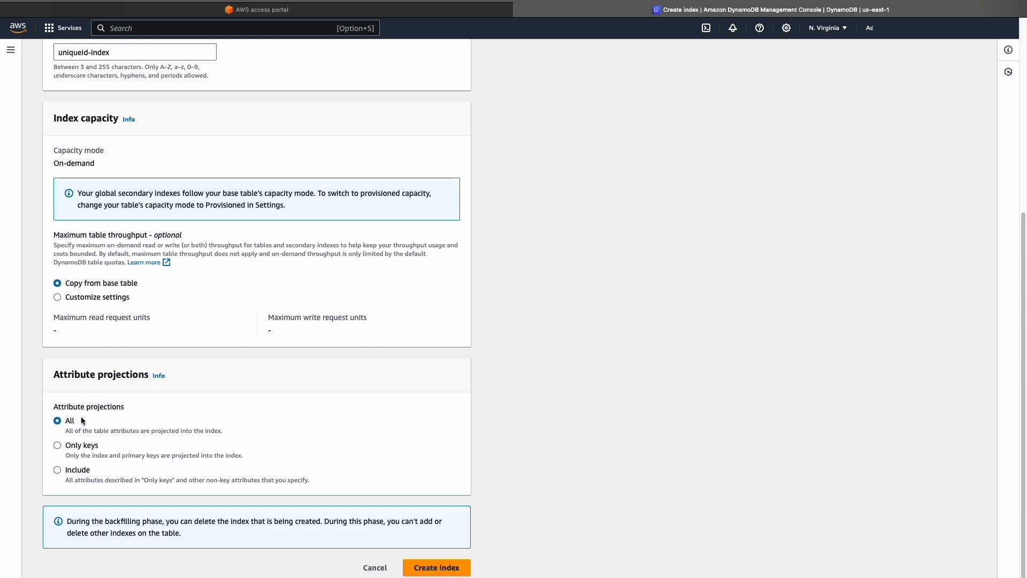
left_click(432, 571)
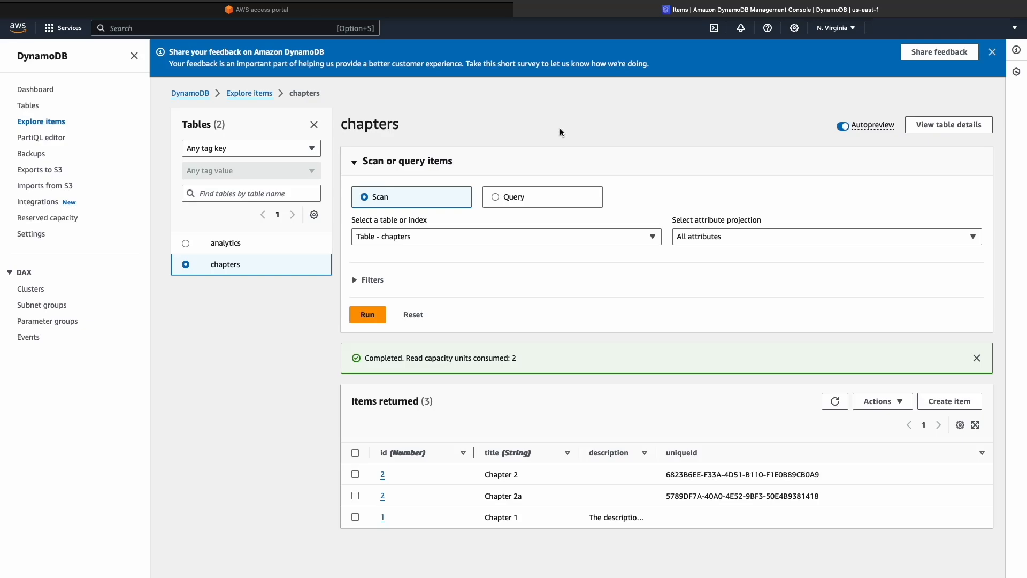
Query the chapters table for items whose id partition key is 2
left_click(541, 197)
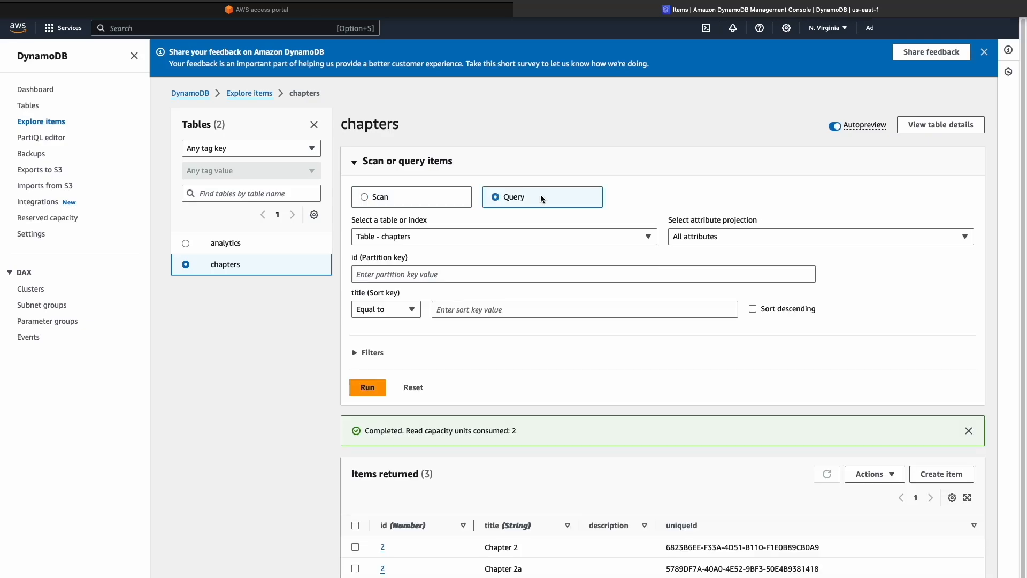
left_click(459, 276)
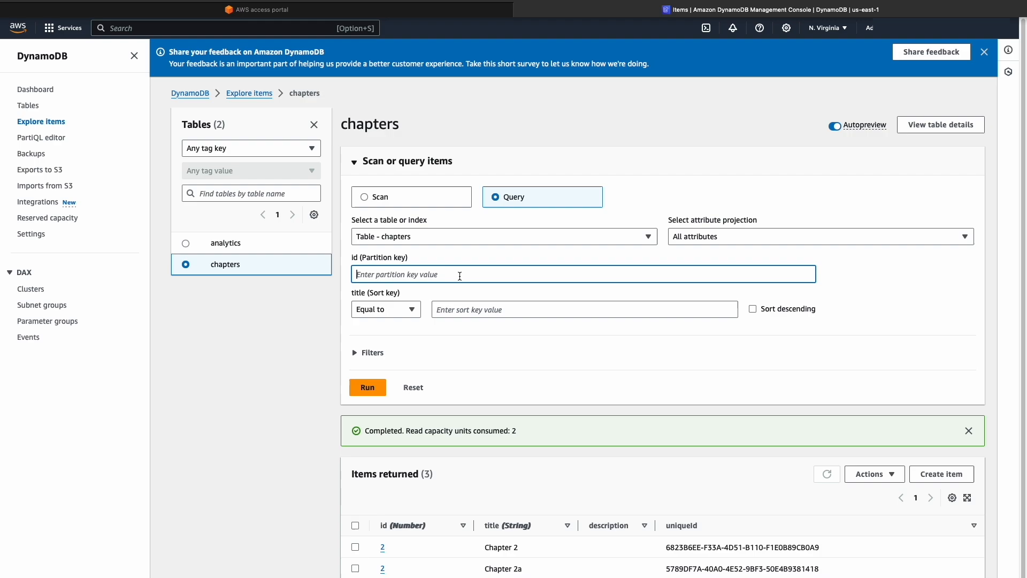
type("2")
left_click(374, 390)
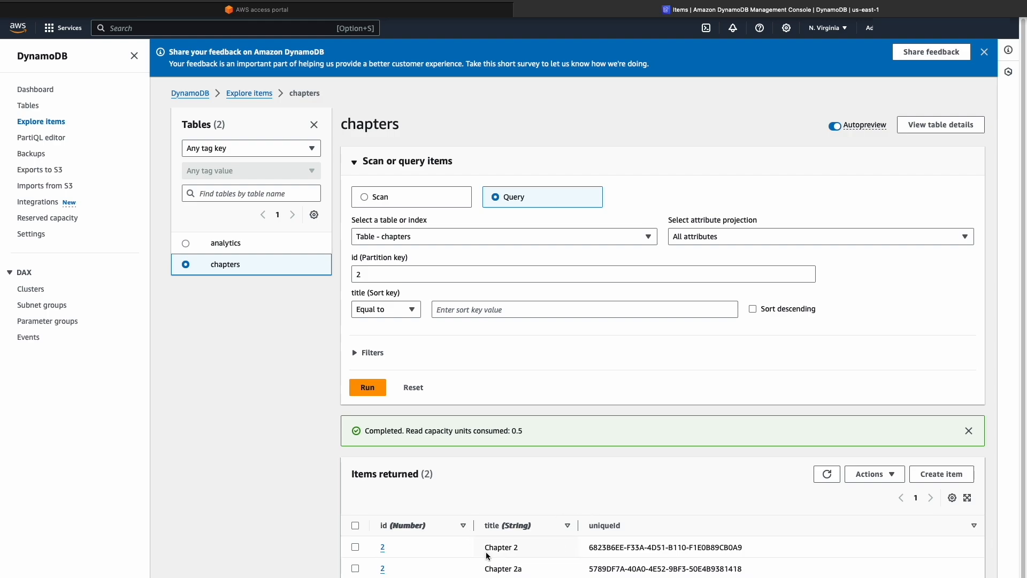
Query id 2 with the title sort key equal to "Chapter 2", and again with the condition greater than or equal to
left_click(472, 315)
type("Chapter 2")
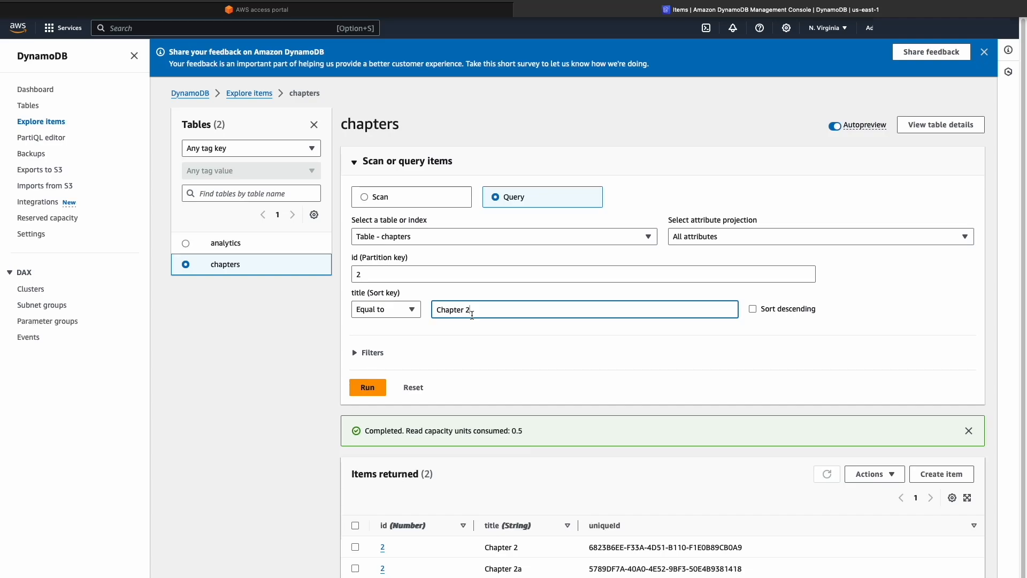
left_click(369, 387)
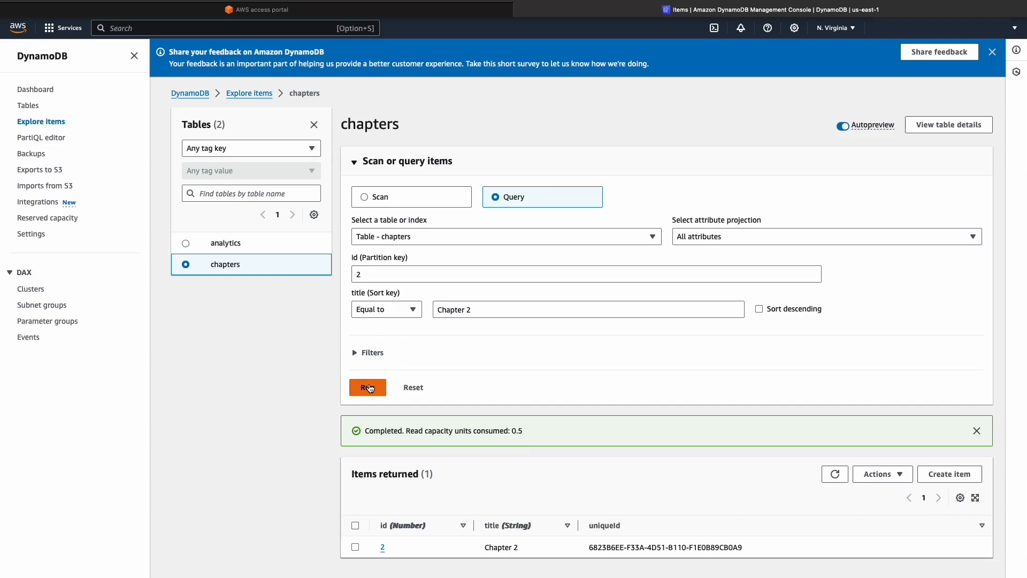
left_click(412, 310)
left_click(411, 376)
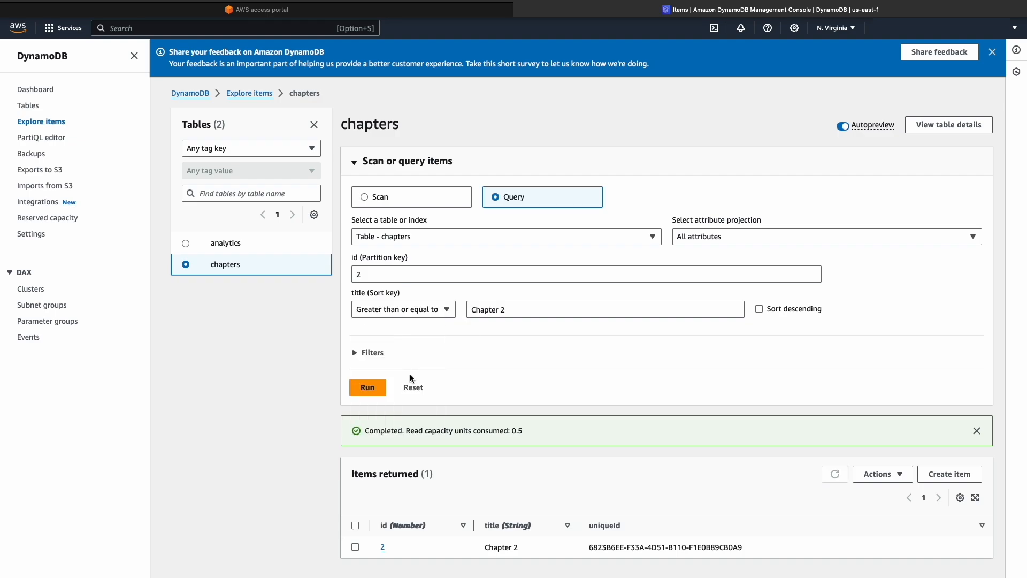
left_click(362, 391)
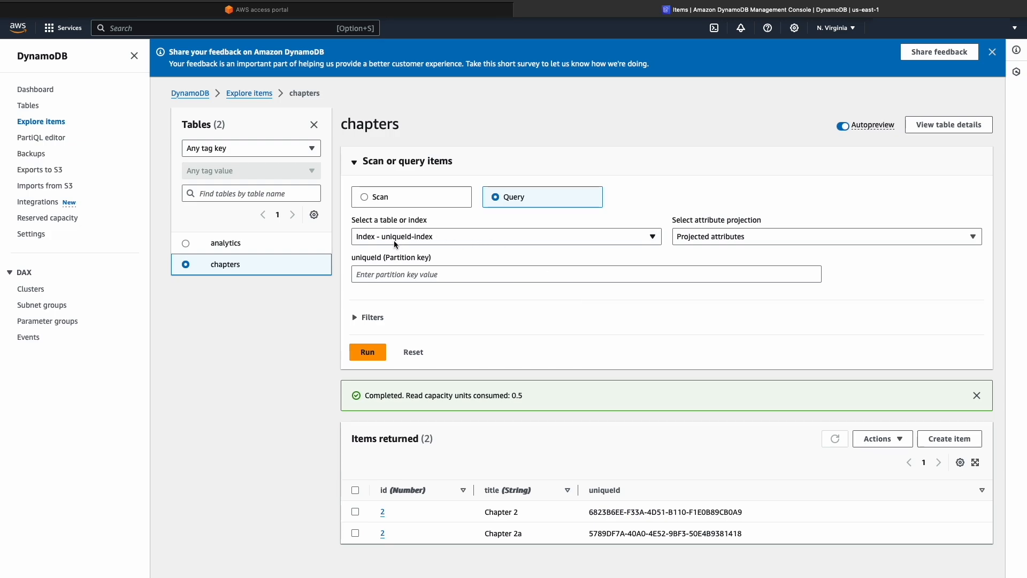
Query the uniqueId-index for the partition key value 5789DF7A-40A0-4E52-9BF3-50E4B9381418
left_click(402, 275)
type("5789DF7A-40A0-4E52-9BF3-50E4B9381418")
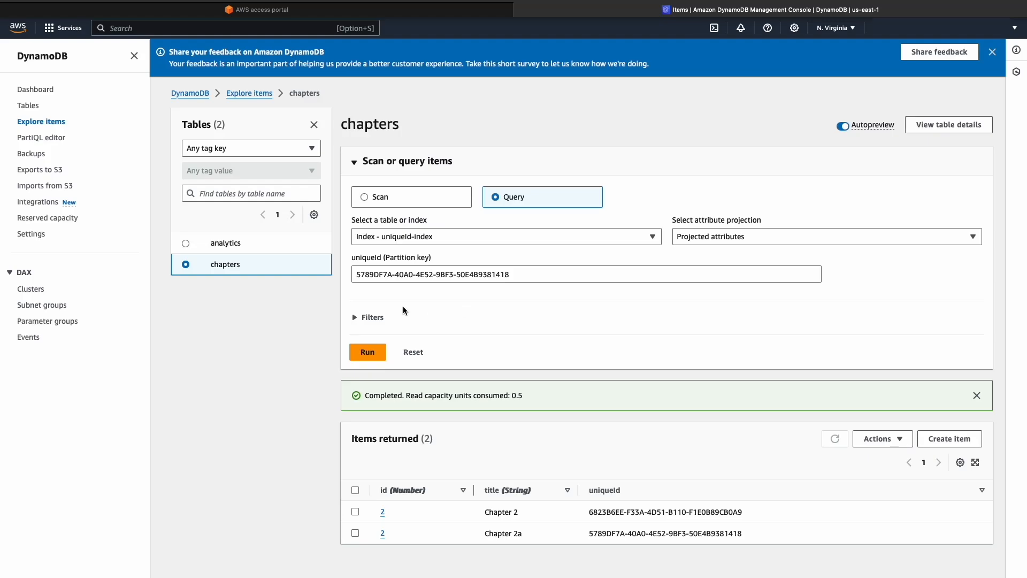
left_click(371, 355)
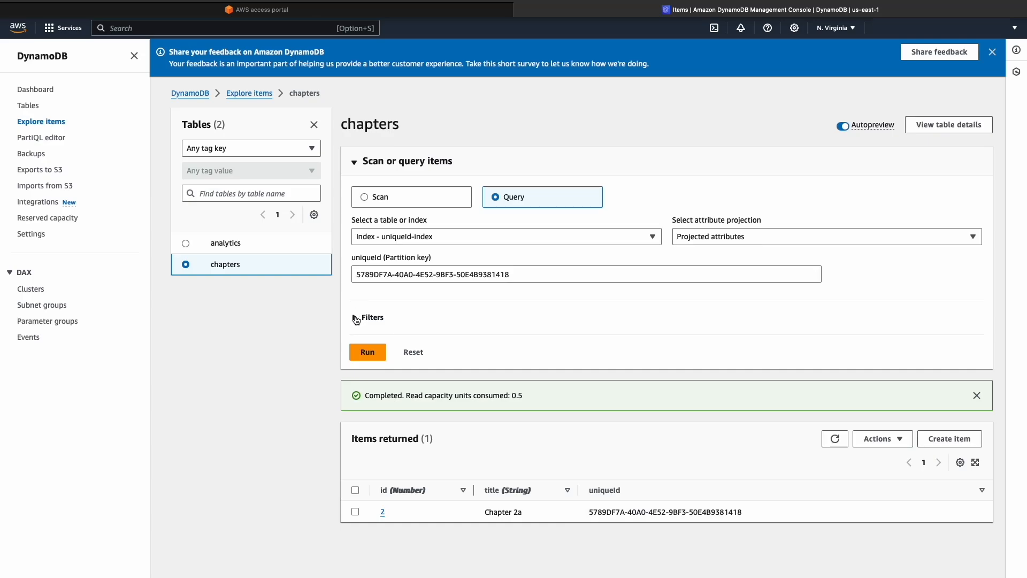
Query the chapters table for id 2 and title from "Chapter 2", filtering on uniqueId equal to 5789DF7A-40A0-4E52-9BF3-50E4B9381418
left_click(355, 317)
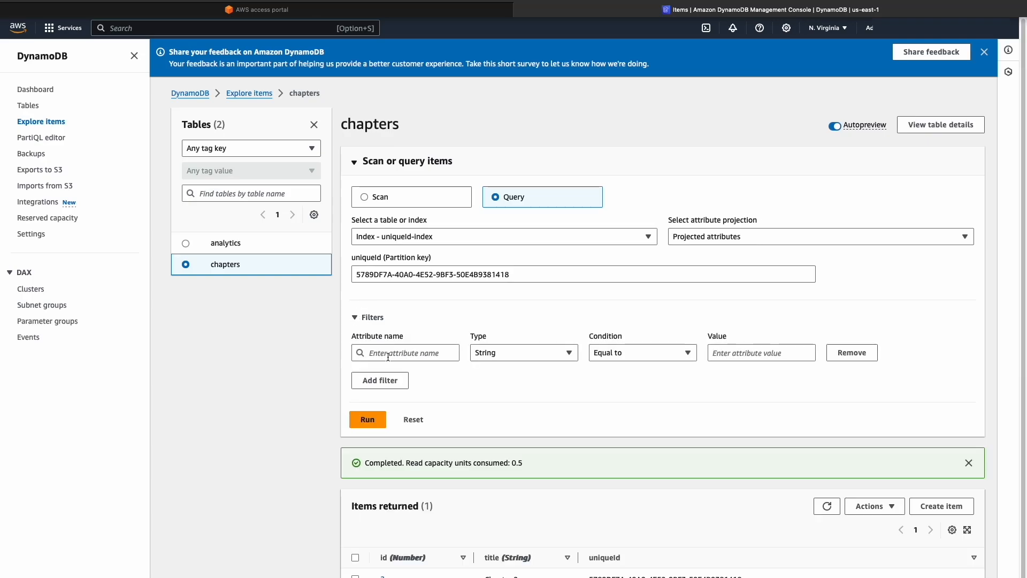
scroll(484, 370, "down", 1)
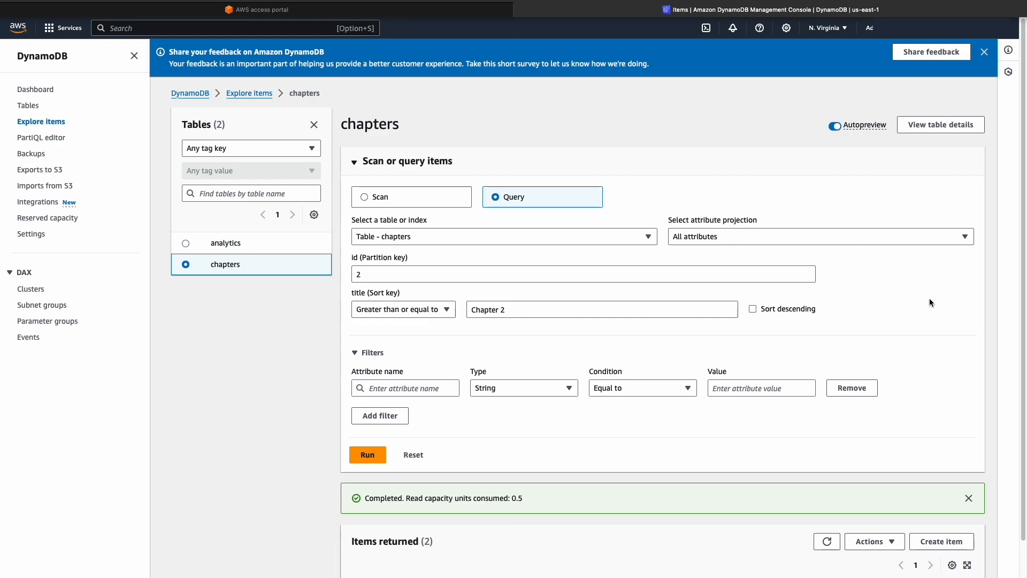
left_click_drag(1014, 316, 1024, 389)
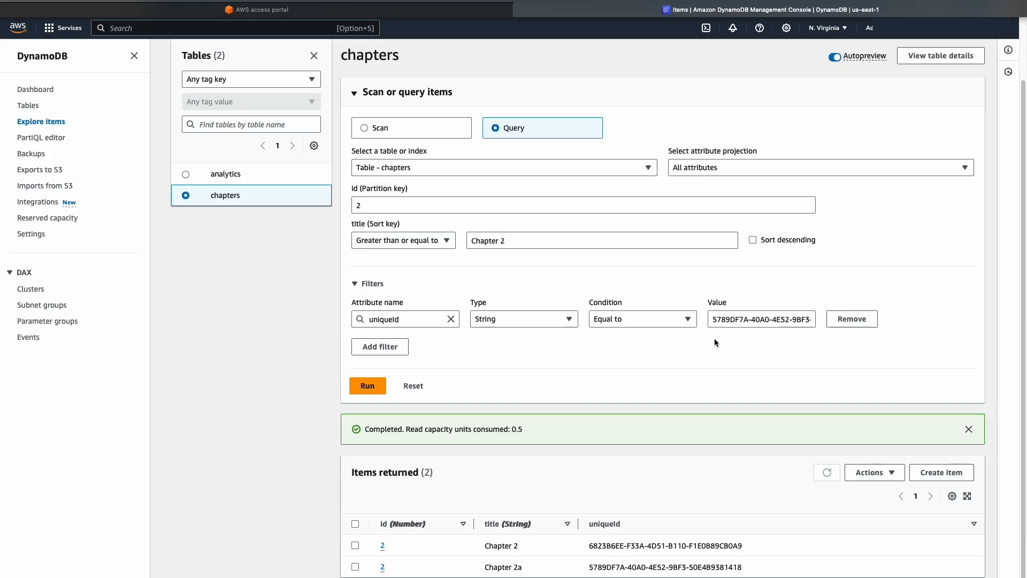
left_click(368, 385)
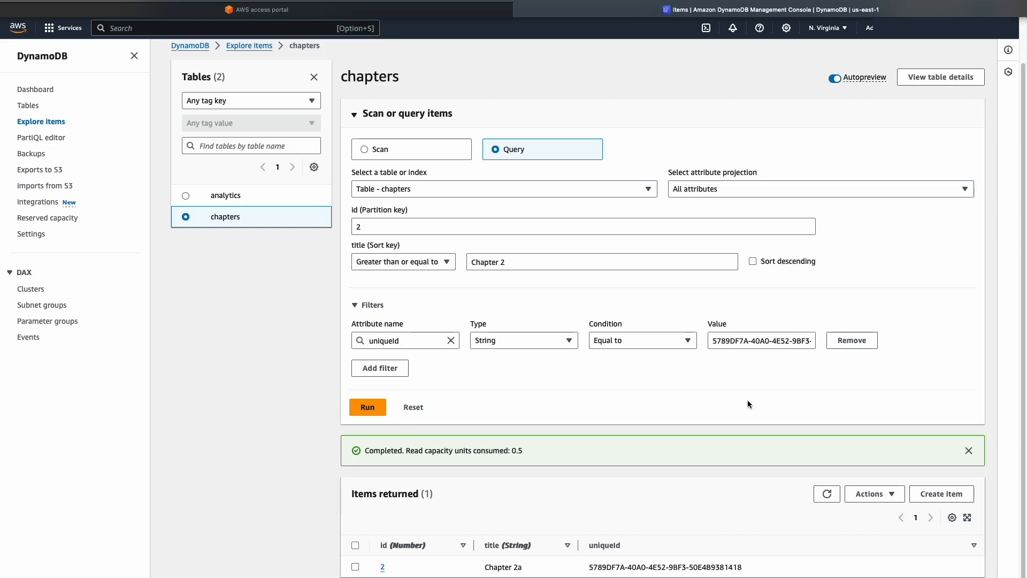
Limit the query's projection to the specific attribute title and run the filtered query again
left_click(874, 187)
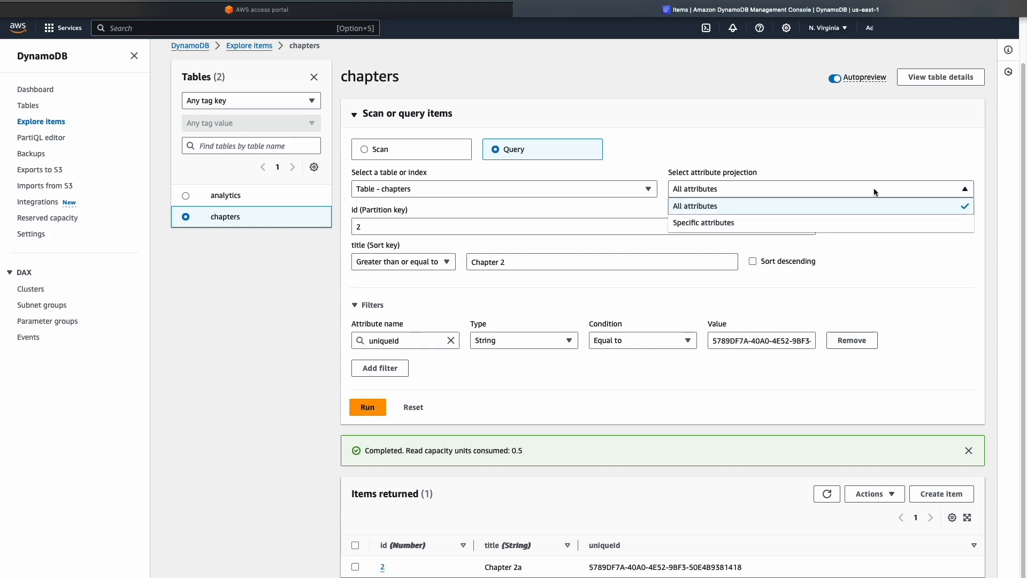
left_click(714, 224)
left_click(527, 230)
left_click(499, 262)
scroll(877, 251, "down", 2)
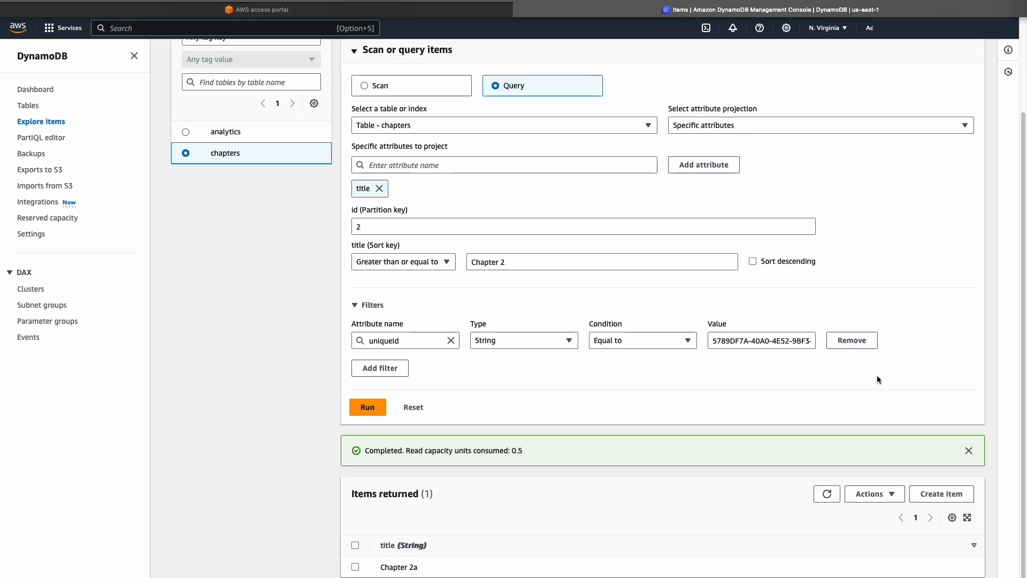
scroll(681, 122, "up", 3)
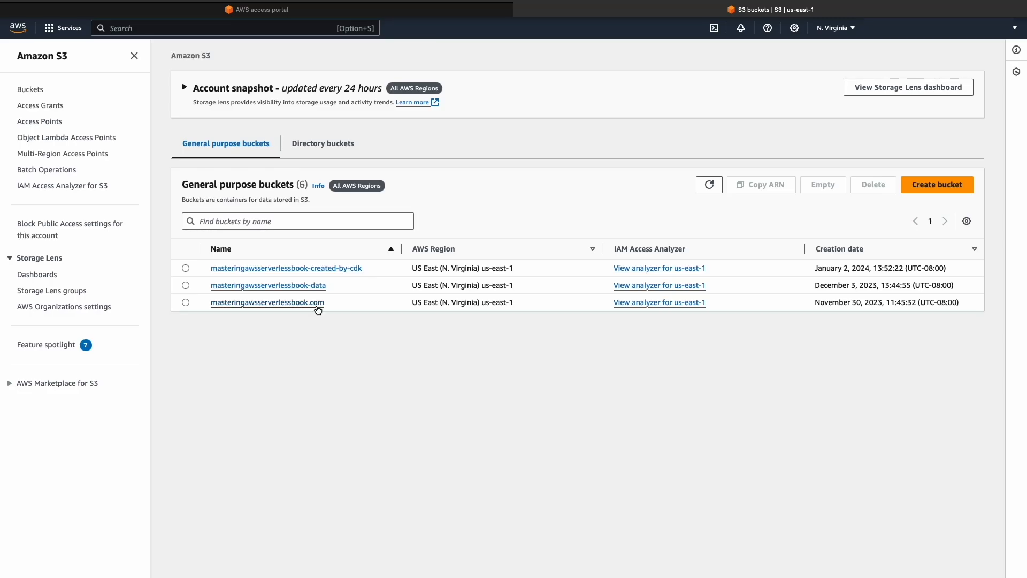
Open mastering-aws-serverless-book-cover.jpg in the img folder of the S3 bucket masteringawsserverlessbook.com and examine its S3 URI and object URL
left_click(318, 306)
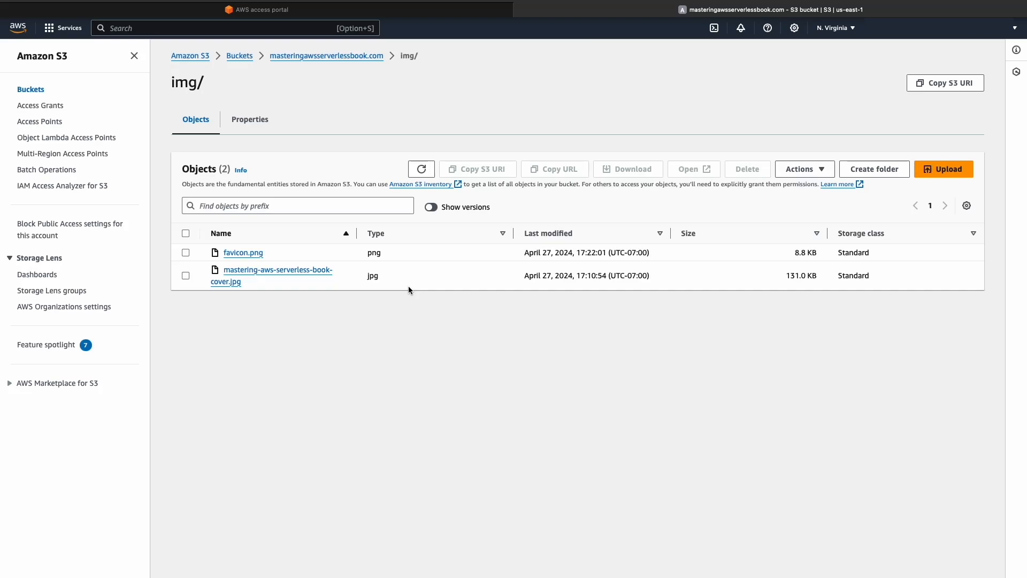
left_click(318, 275)
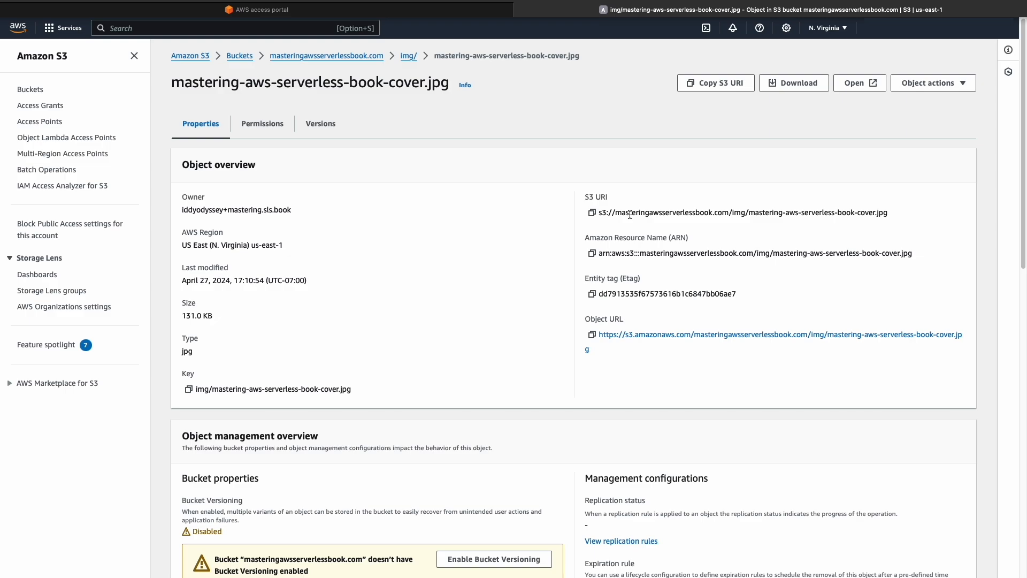
left_click_drag(615, 212, 870, 215)
left_click(598, 236)
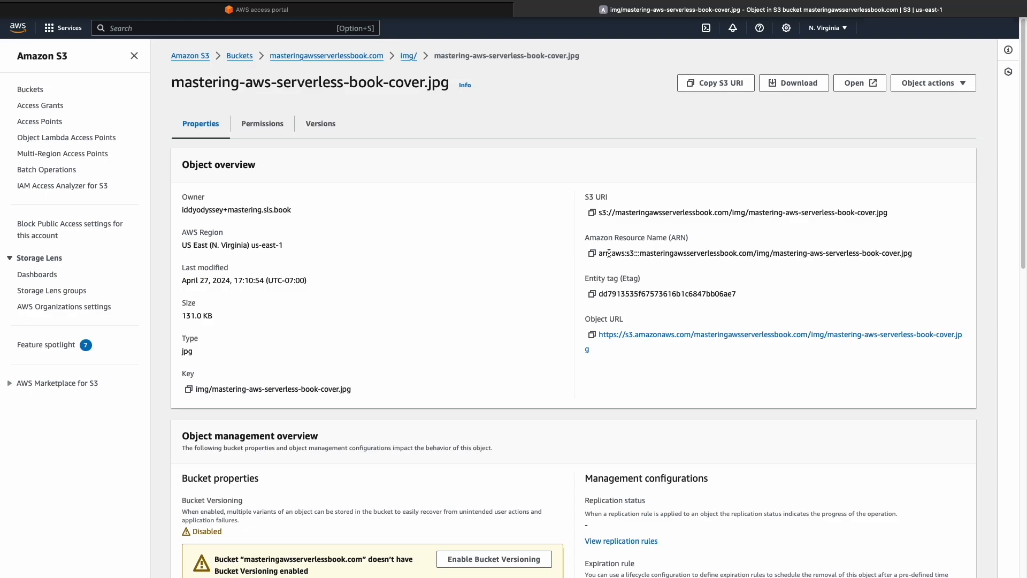
left_click(643, 335)
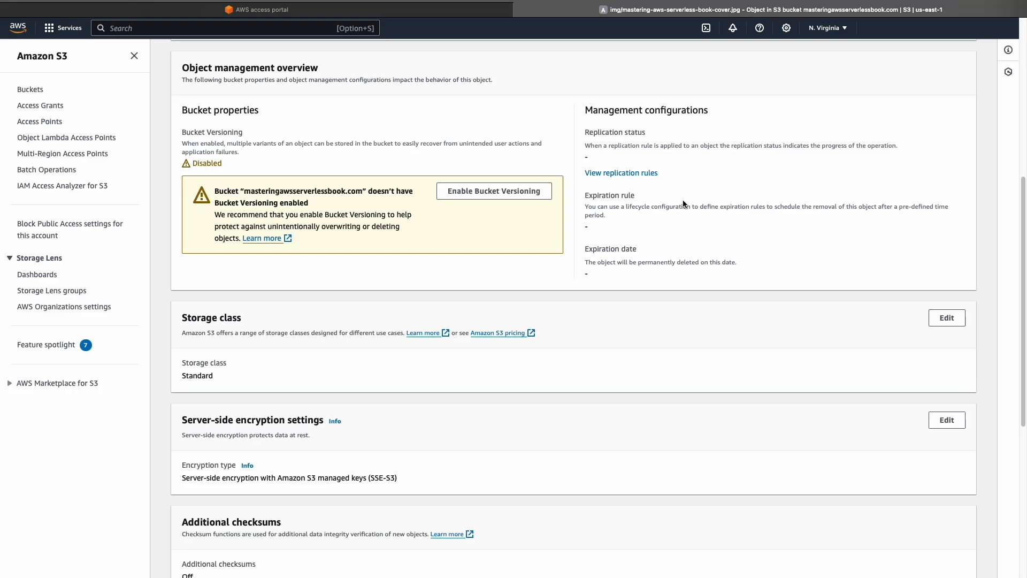
Review the cover image's storage class, encryption and metadata properties, its permissions and its versions
scroll(547, 152, "down", 5)
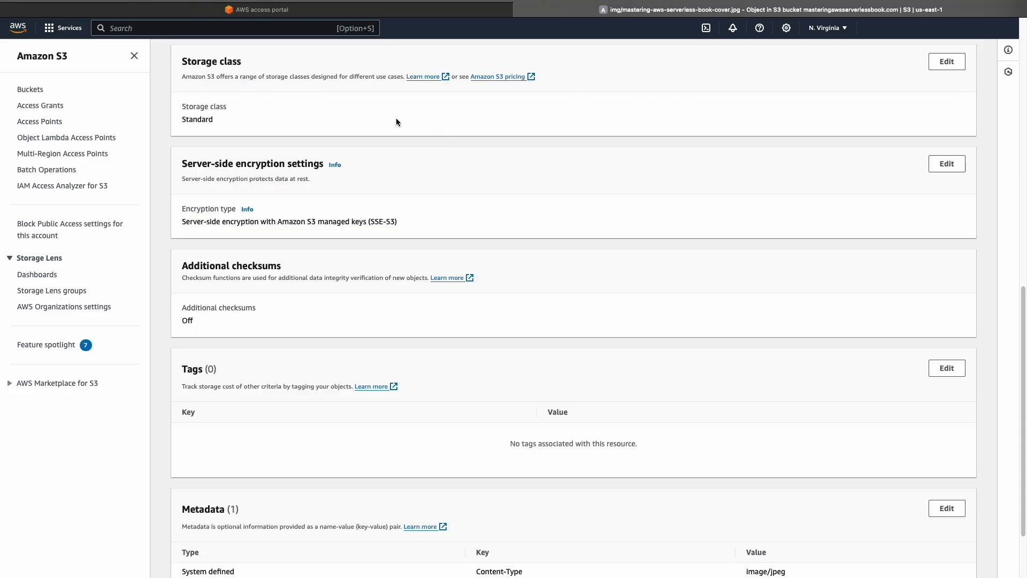
scroll(731, 147, "up", 1)
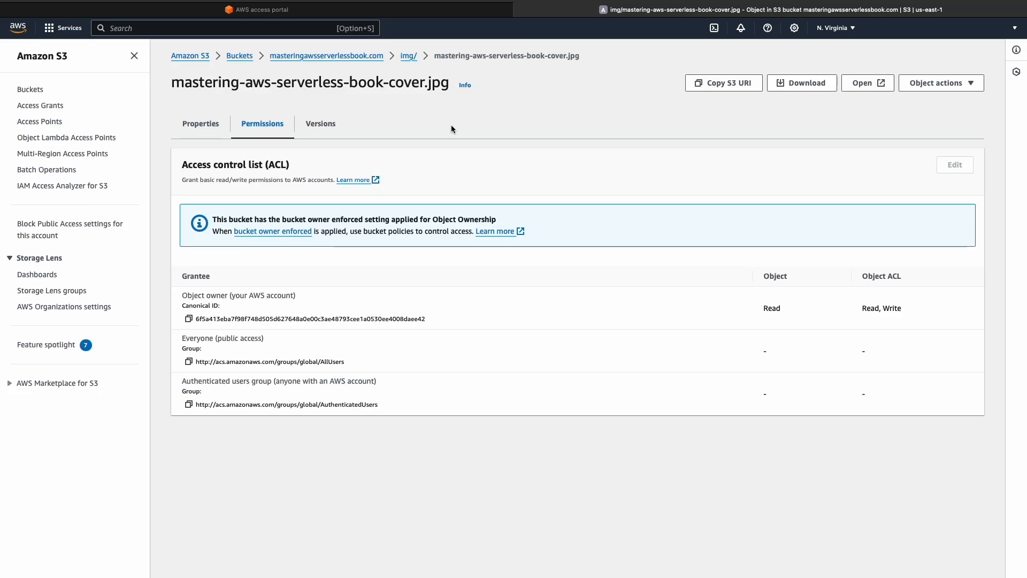
left_click(323, 126)
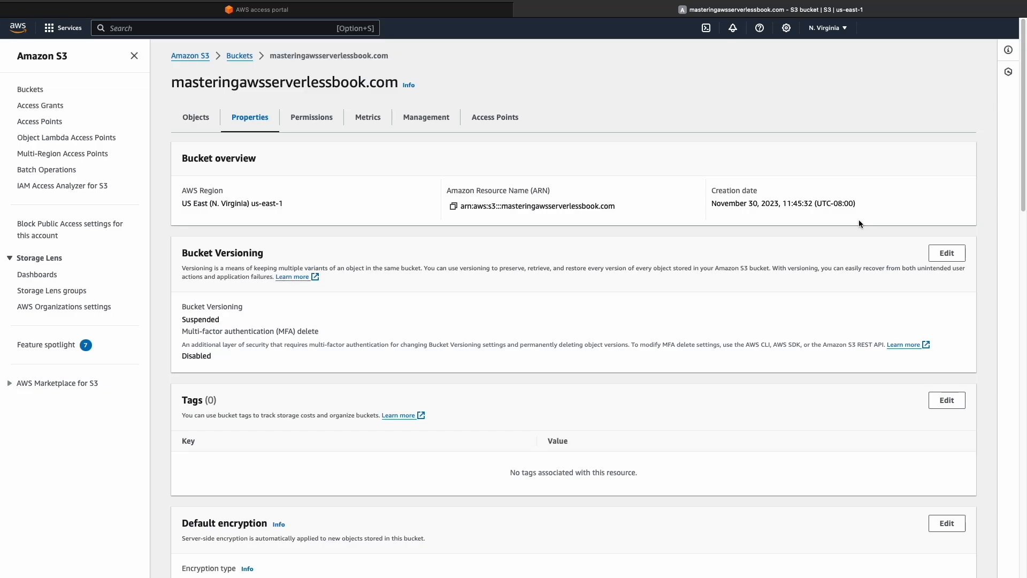
Examine the properties of the bucket masteringawsserverlessbook.com, its public access settings and its bucket policy
scroll(859, 223, "down", 20)
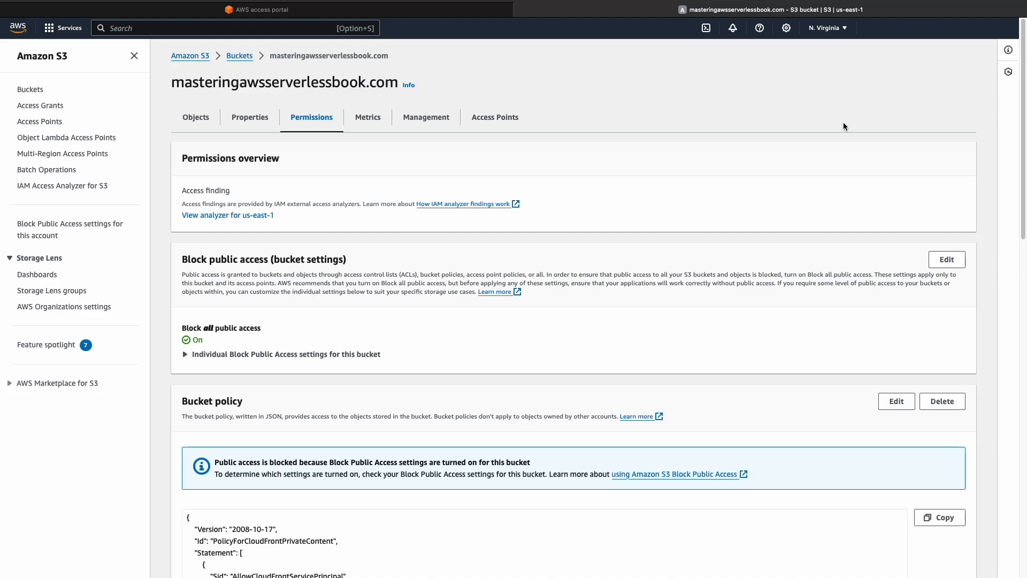
scroll(951, 305, "down", 6)
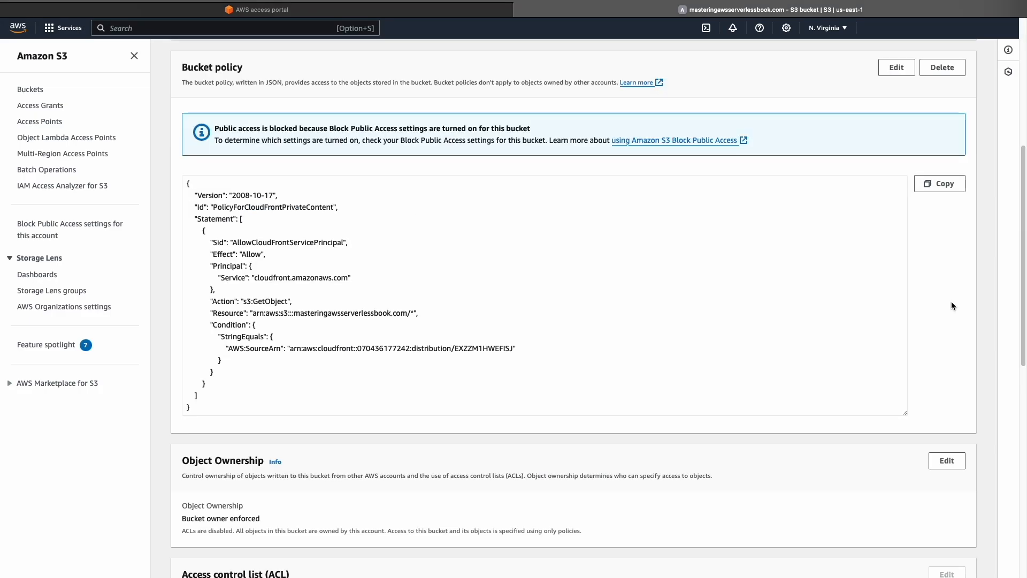
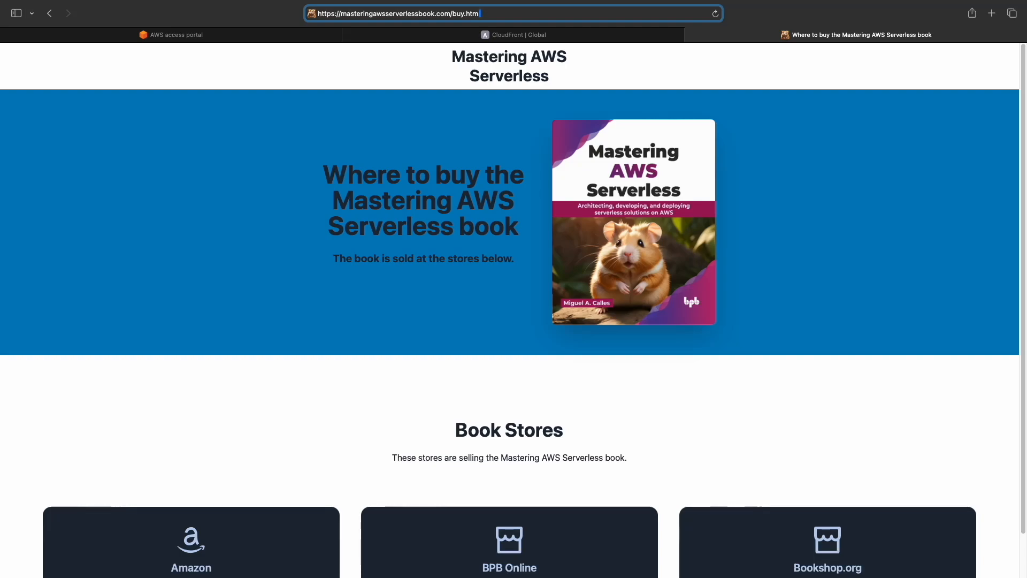
Close the book's buy page and examine the methods of the website API's /account/info, /analytics/auth-callback and /chapters resources in API Gateway
key("super+w")
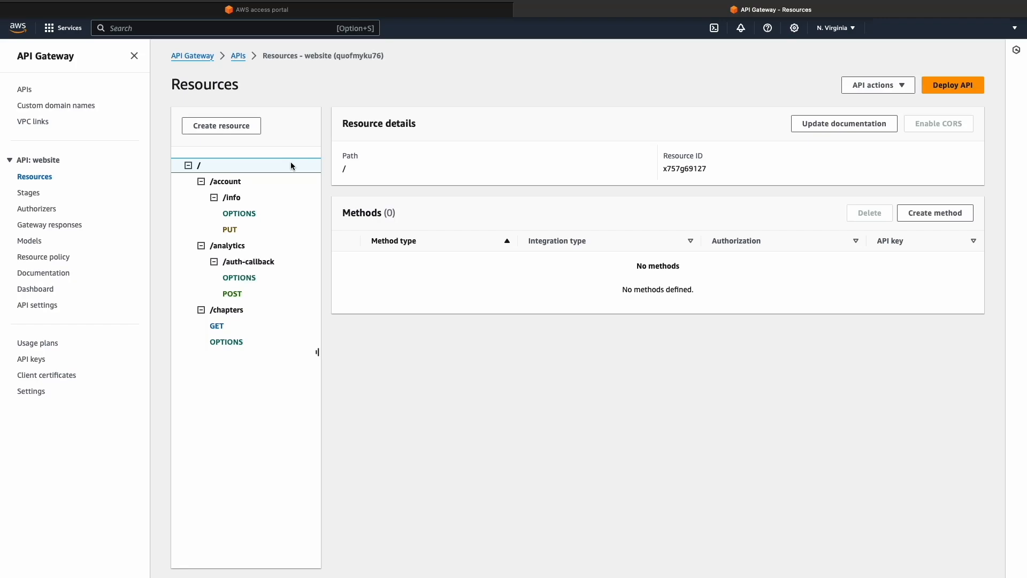
left_click(274, 199)
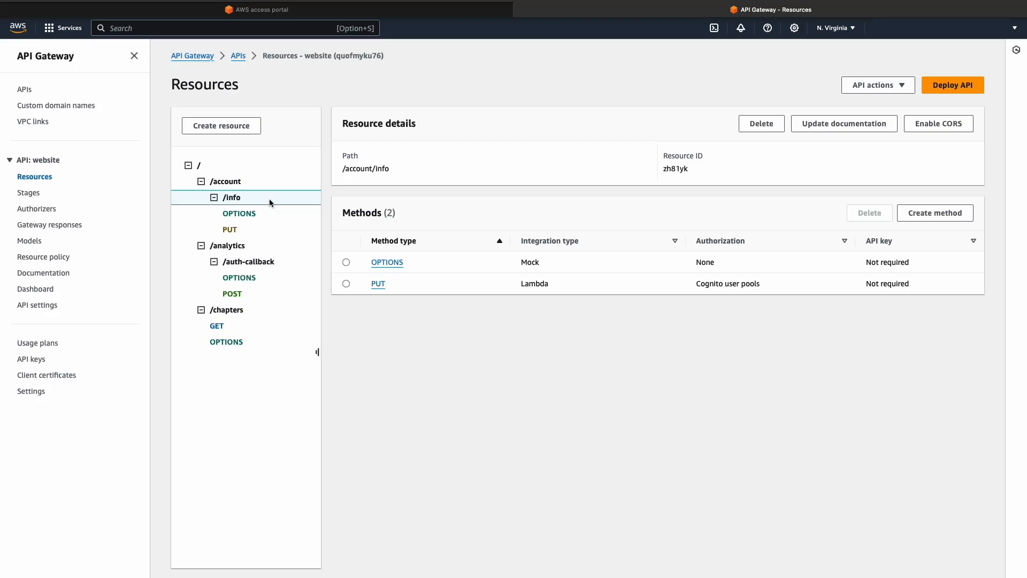
left_click(280, 263)
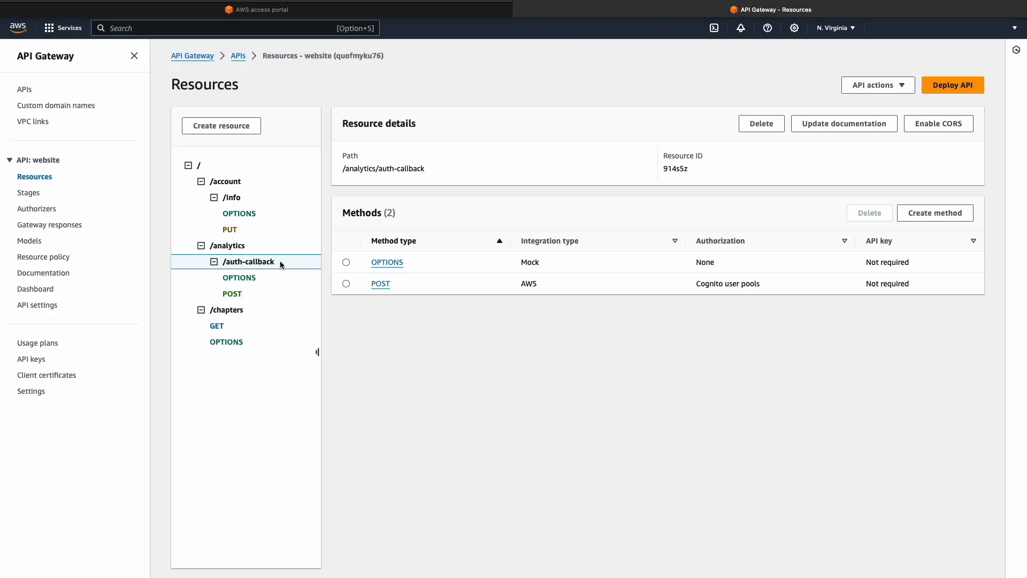
left_click(264, 313)
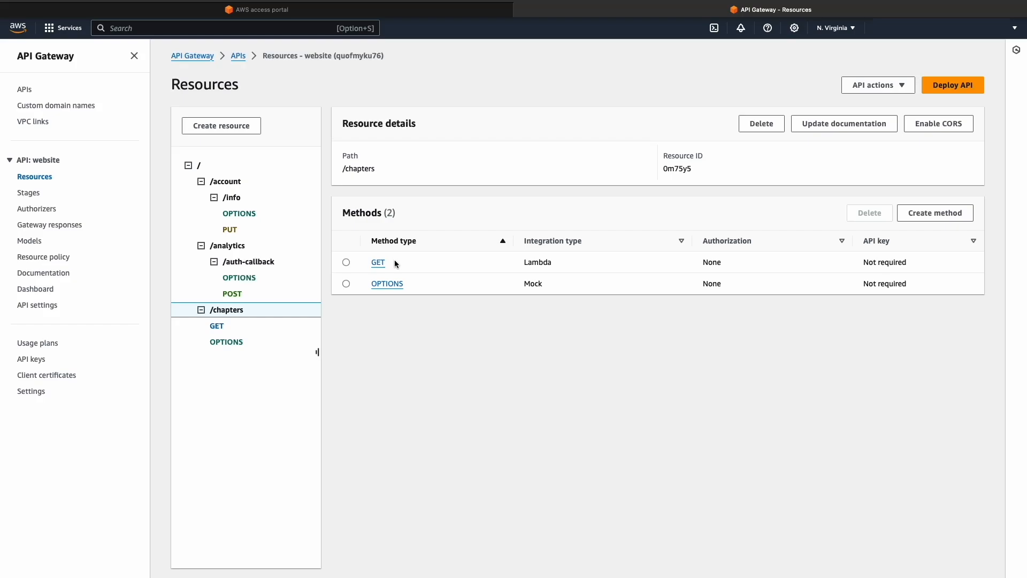
Examine the request, integration, response and test settings of the /chapters GET method, and the method and integration request settings of its OPTIONS method
left_click(379, 262)
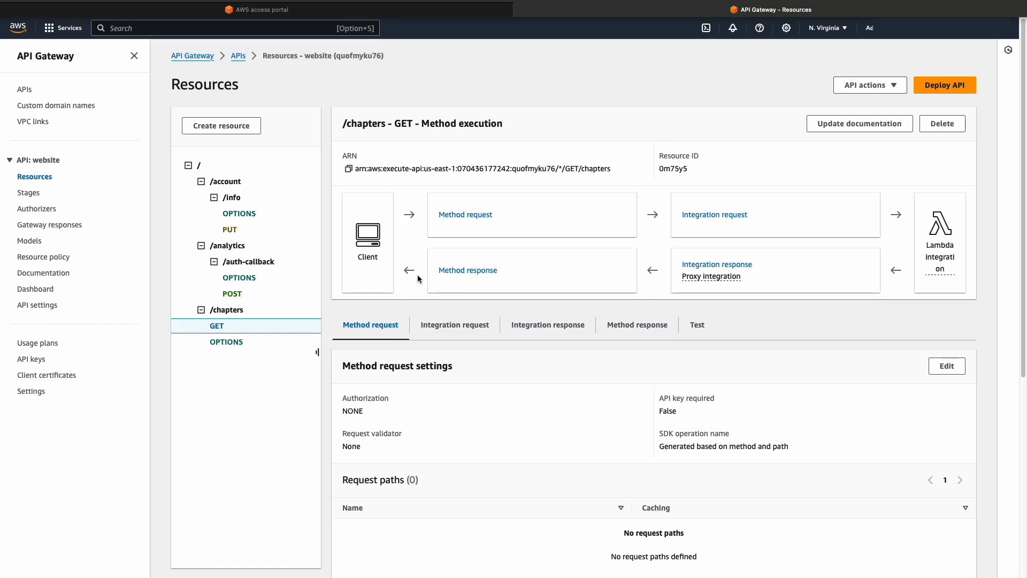
scroll(508, 275, "down", 5)
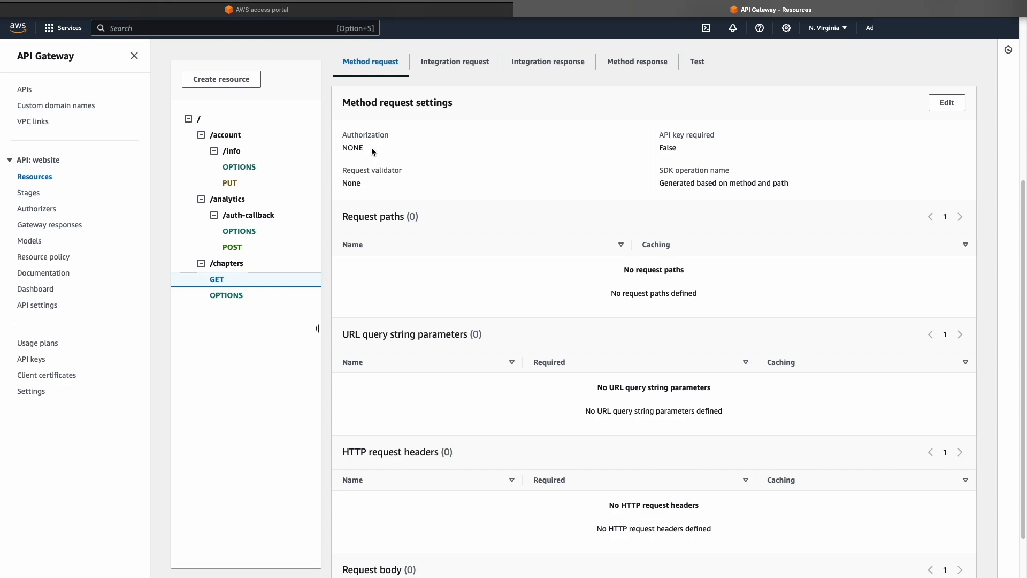
left_click(455, 61)
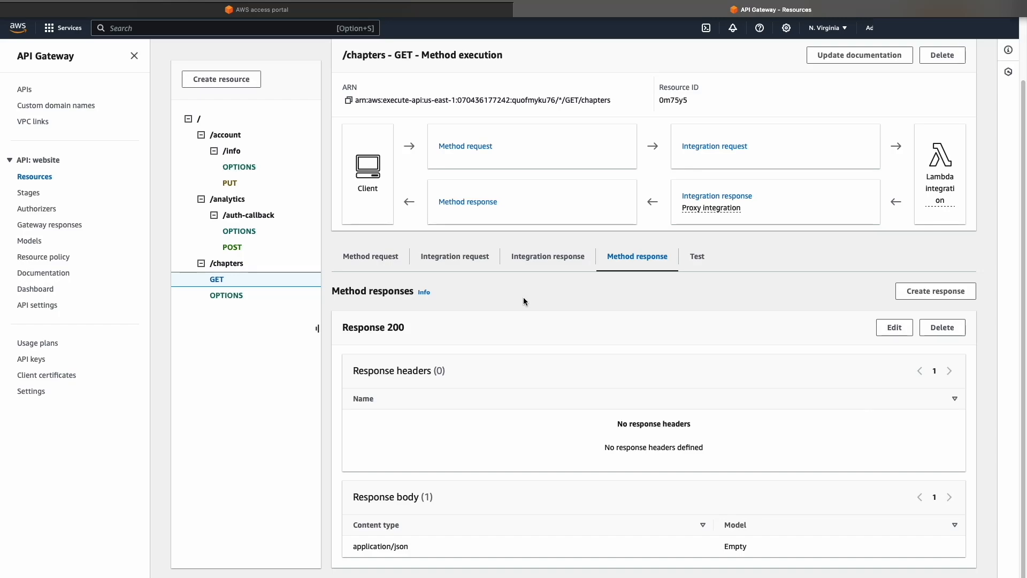
left_click(697, 256)
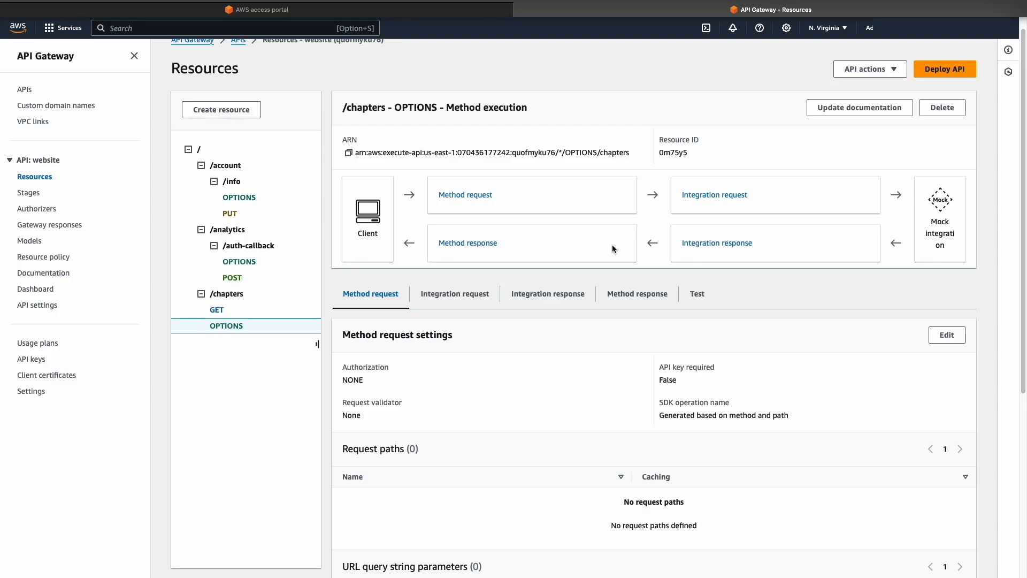
scroll(408, 137, "down", 5)
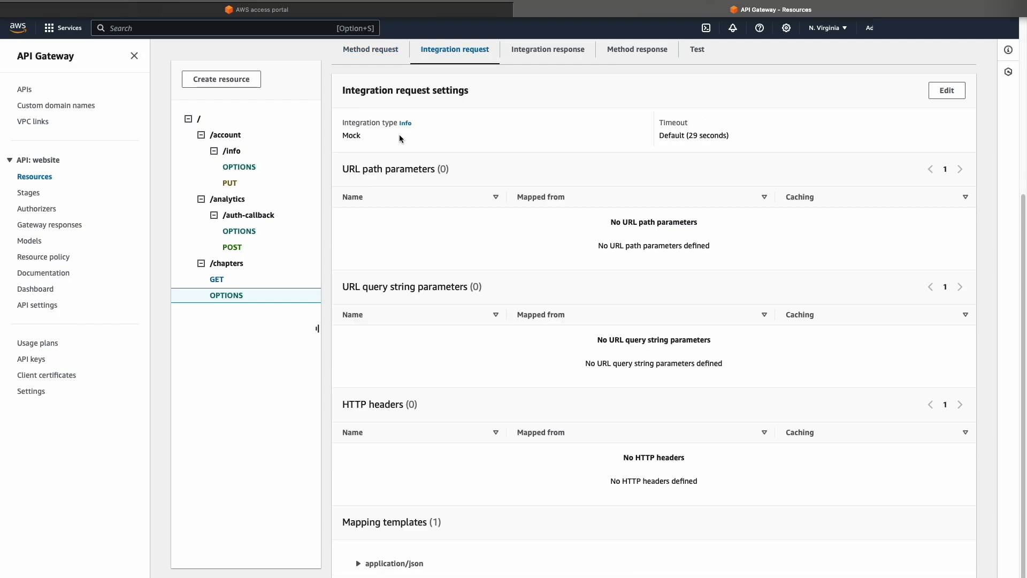
scroll(508, 444, "down", 3)
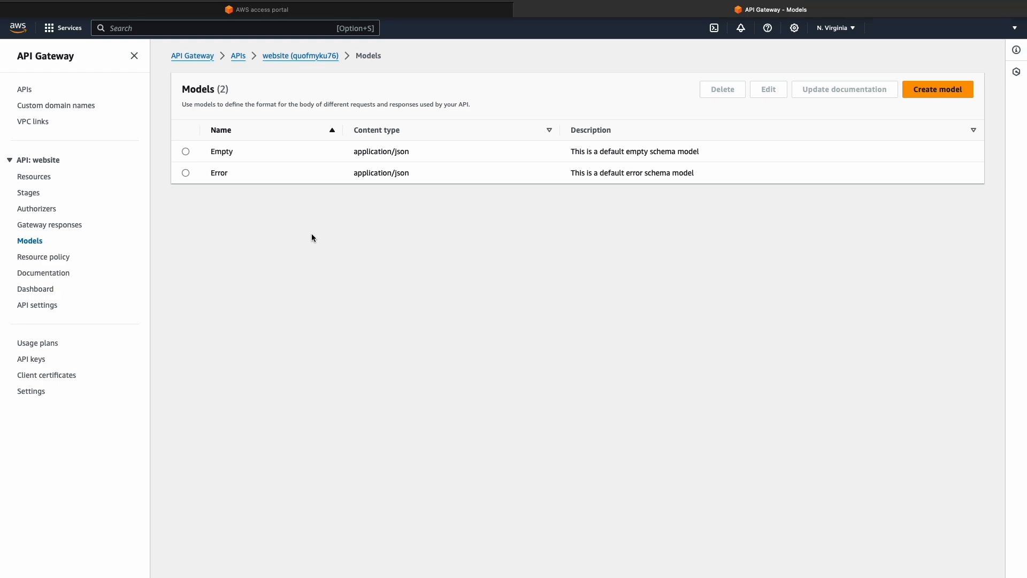
Examine the schemas of the website API's Empty and Error models and the documentation for its /chapters resource
left_click(186, 152)
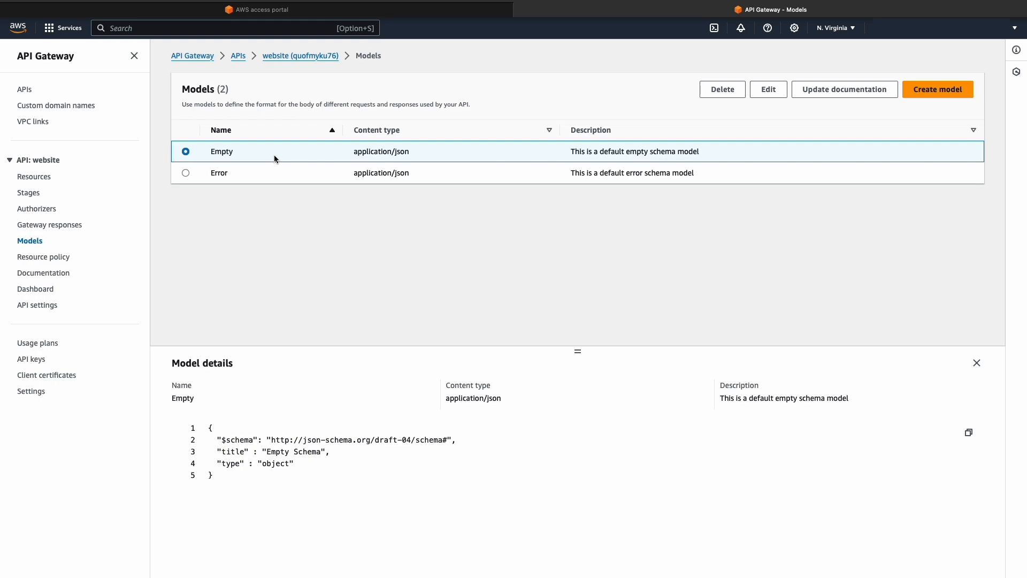
left_click(275, 173)
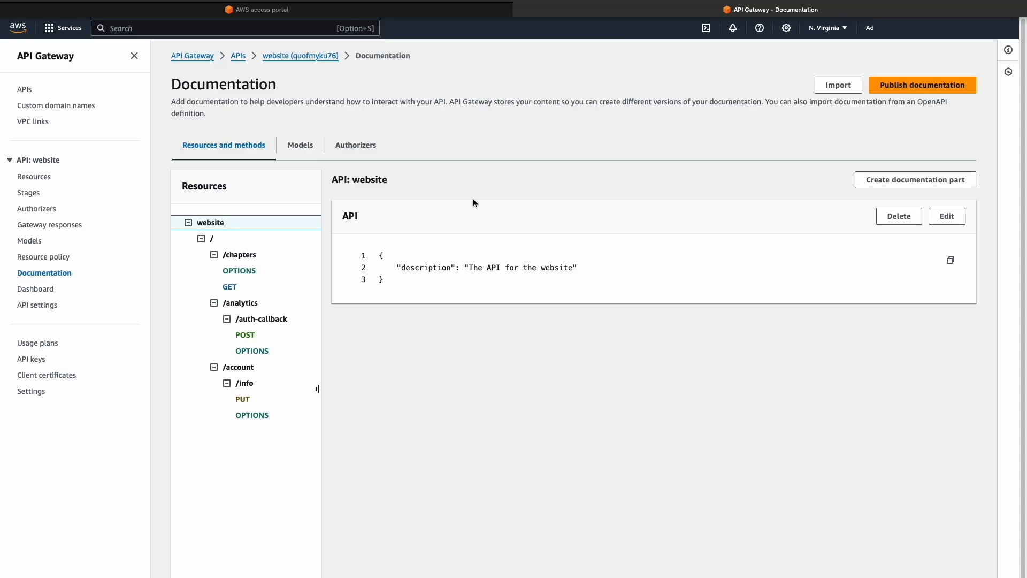
left_click(250, 256)
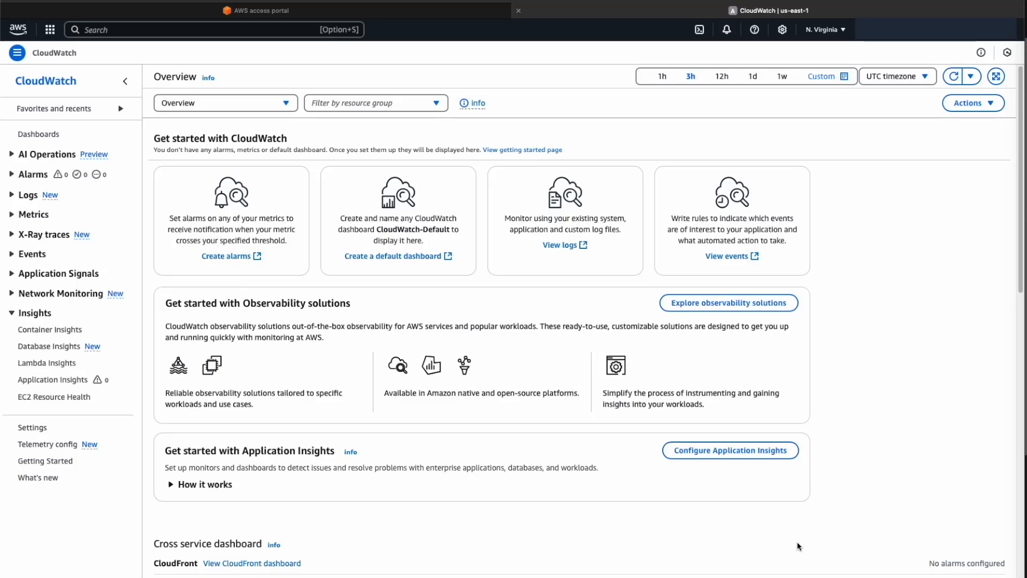
Switch to CloudWatch and view its custom and automatic dashboards
left_click(109, 135)
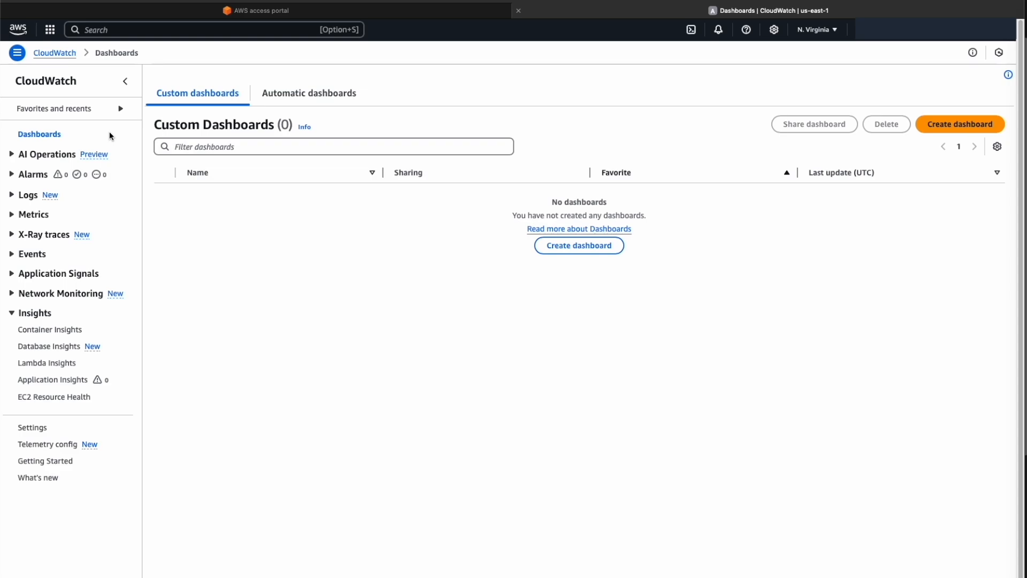
left_click(310, 93)
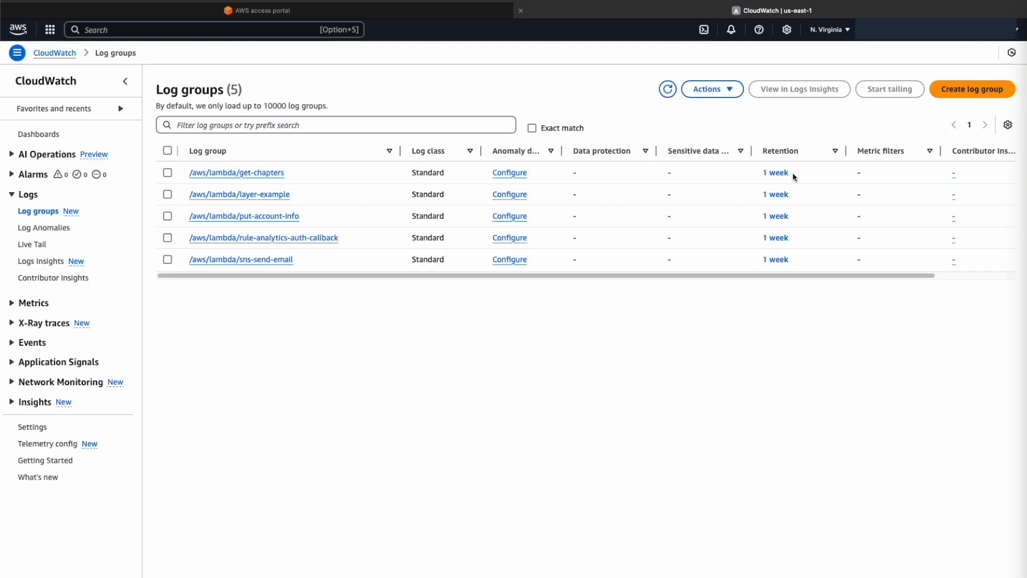
Review the available expiration periods in the retention setting of the /aws/lambda/get-chapters log group
left_click(785, 173)
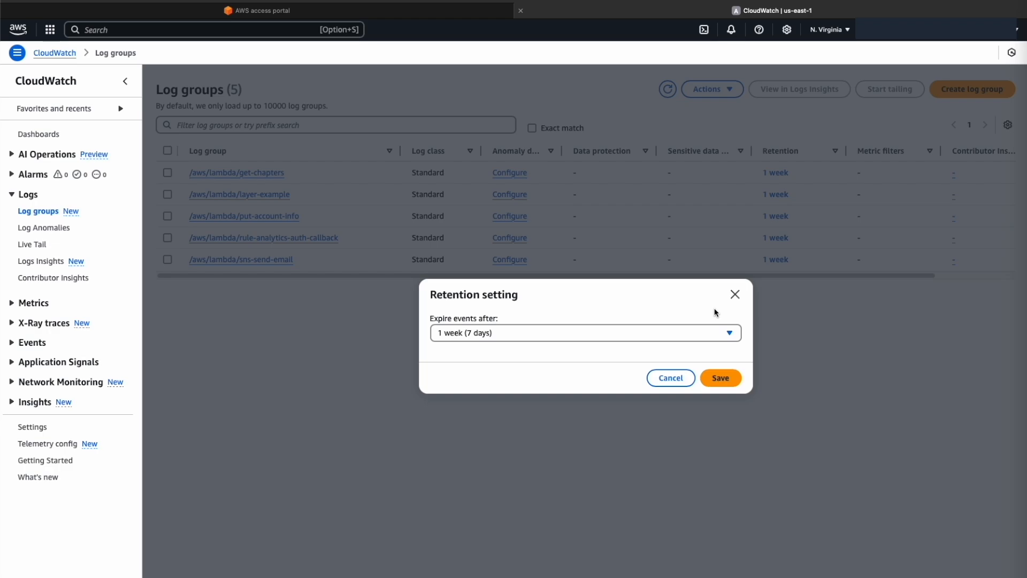
left_click(729, 333)
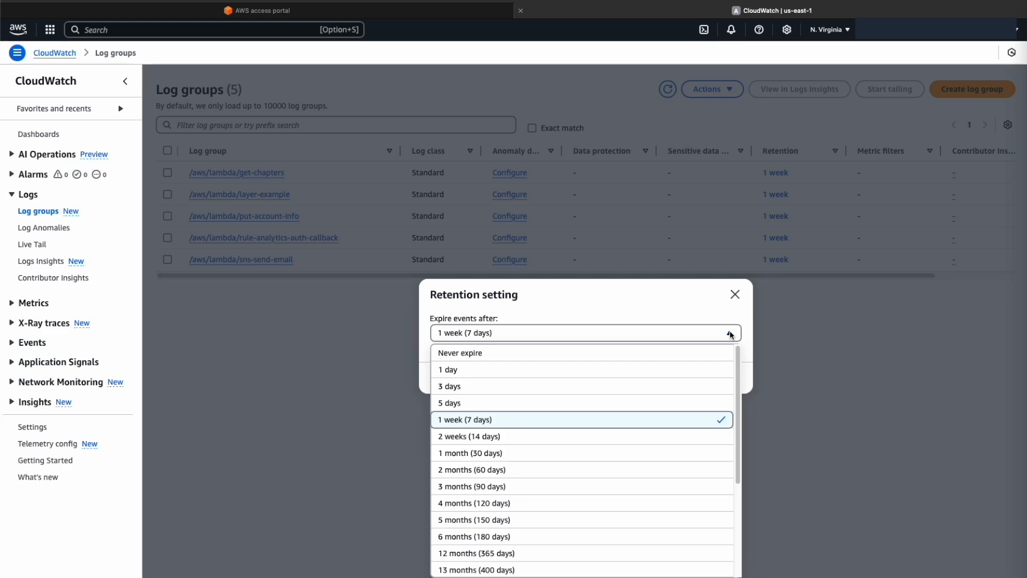
left_click_drag(737, 385, 749, 528)
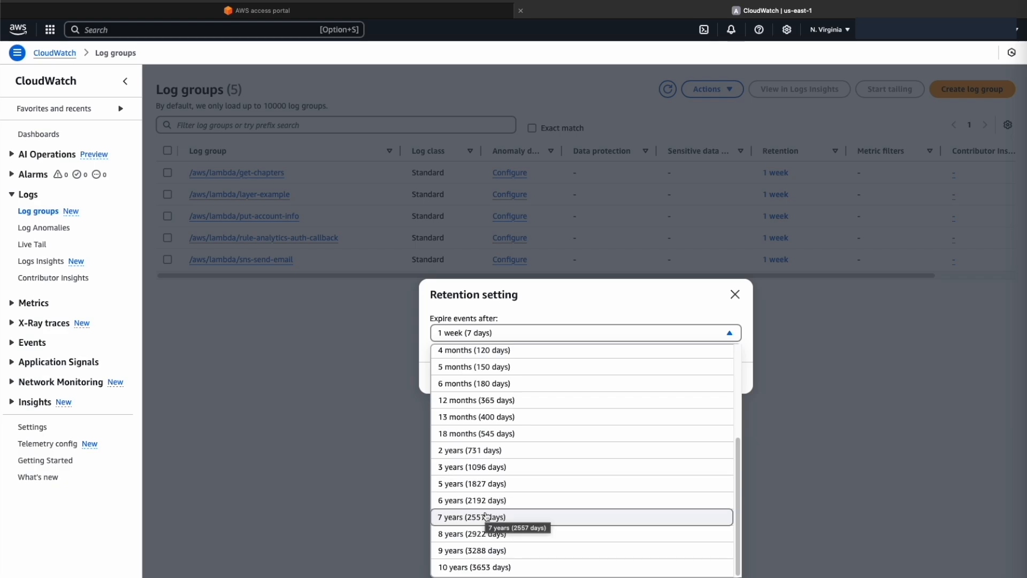
scroll(620, 421, "up", 5)
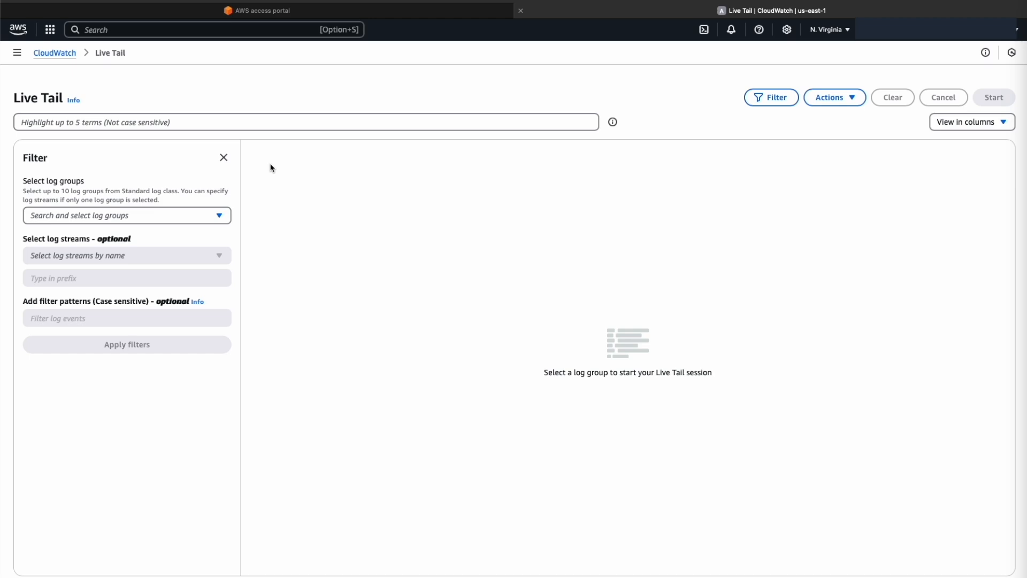
Browse all CloudWatch metrics and view the automatic dashboard for DynamoDB
left_click(45, 216)
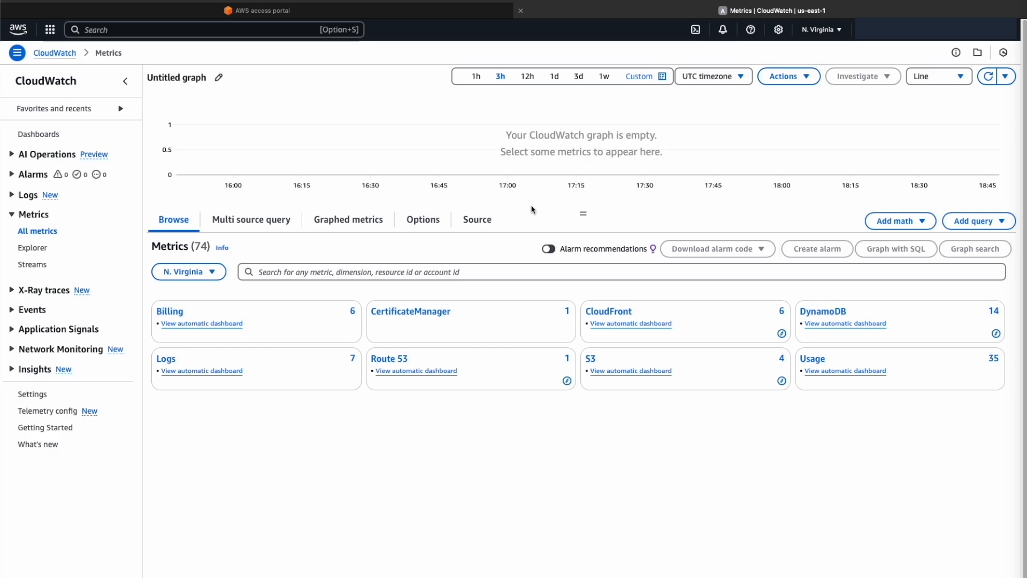
left_click(868, 324)
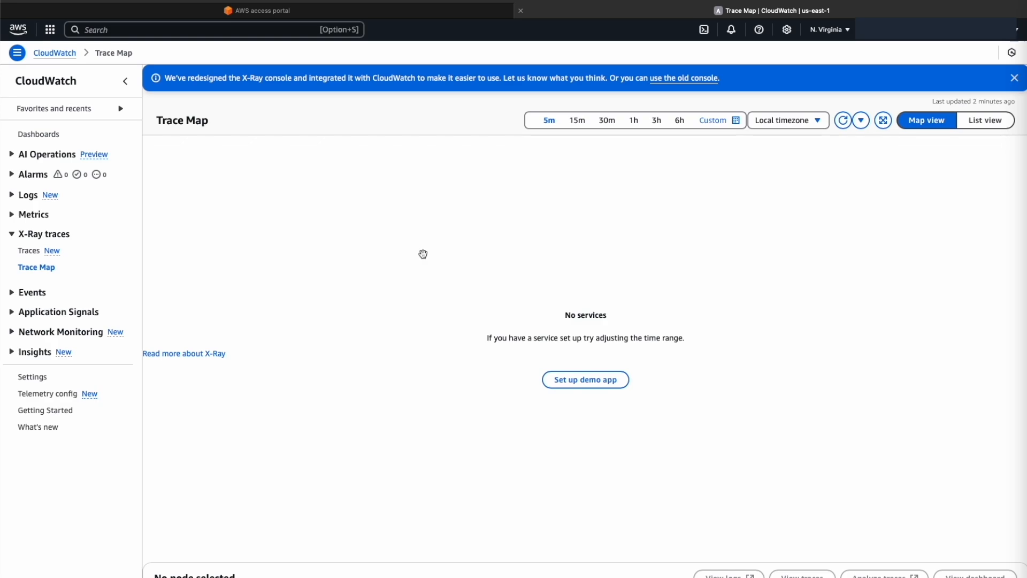
Go from CloudWatch events to Amazon EventBridge and start a recurring schedule named daily-lambda-schedule
left_click(32, 292)
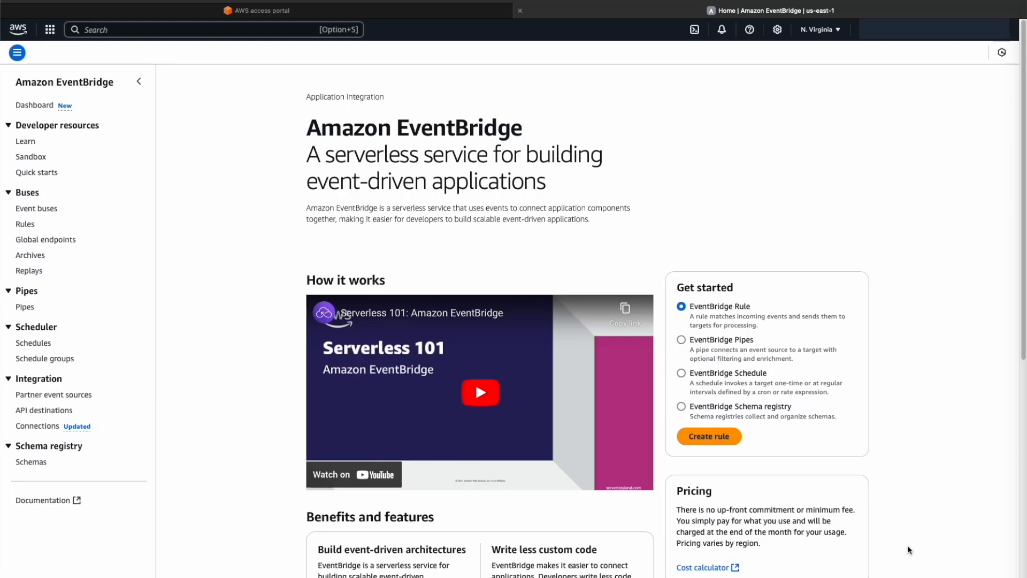
left_click(681, 373)
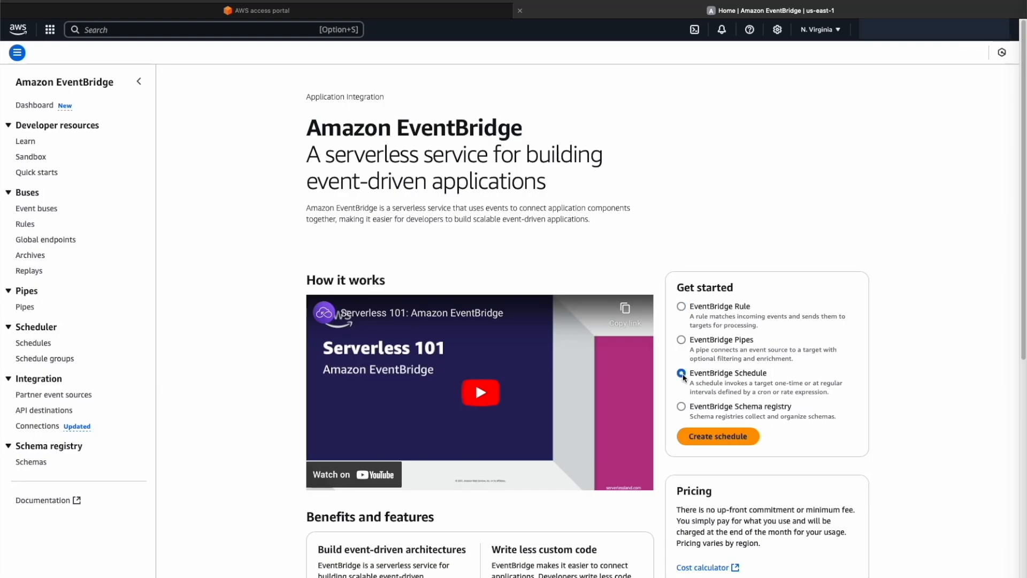
left_click(718, 436)
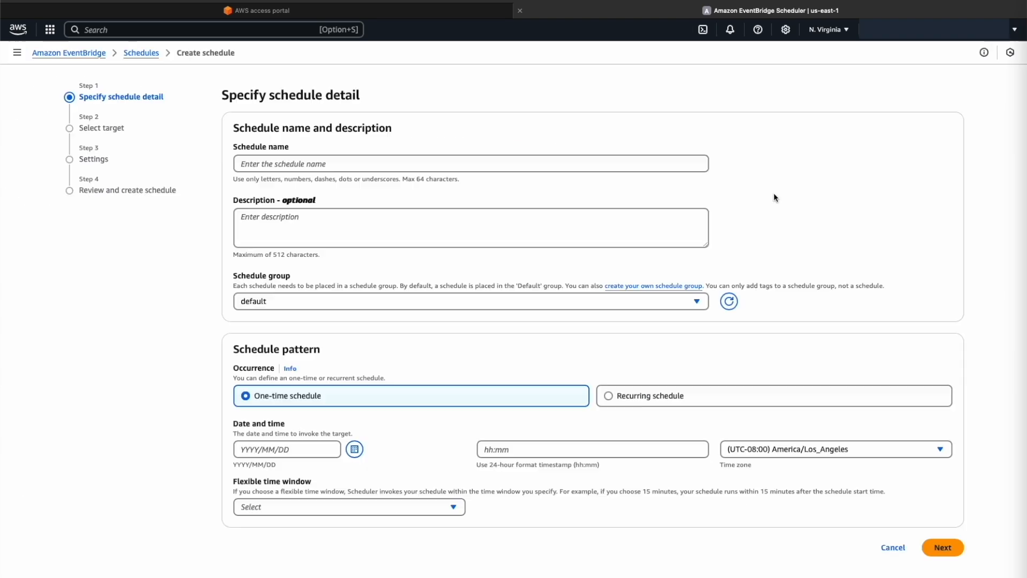
left_click(631, 395)
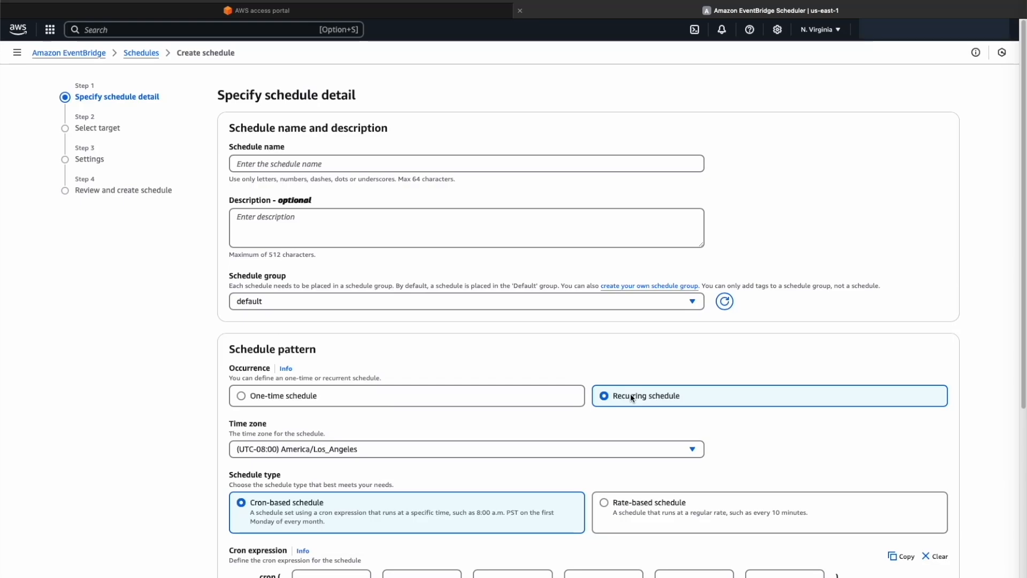
left_click(331, 163)
type("daily-lambda-schedule")
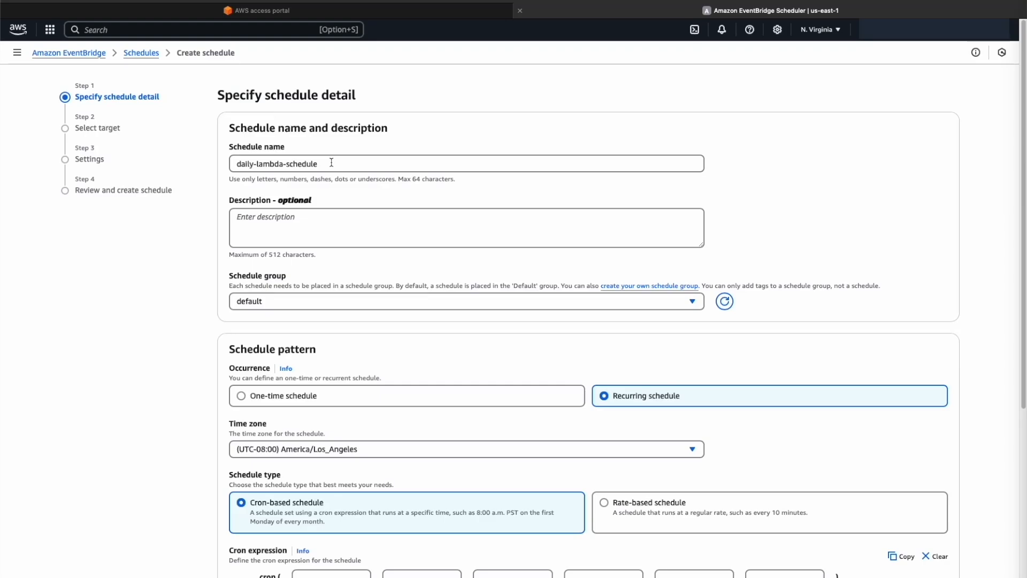
Define the schedule's cron expression as 0 0 * * ? * and set its flexible time window to 1 hour
scroll(841, 401, "down", 4)
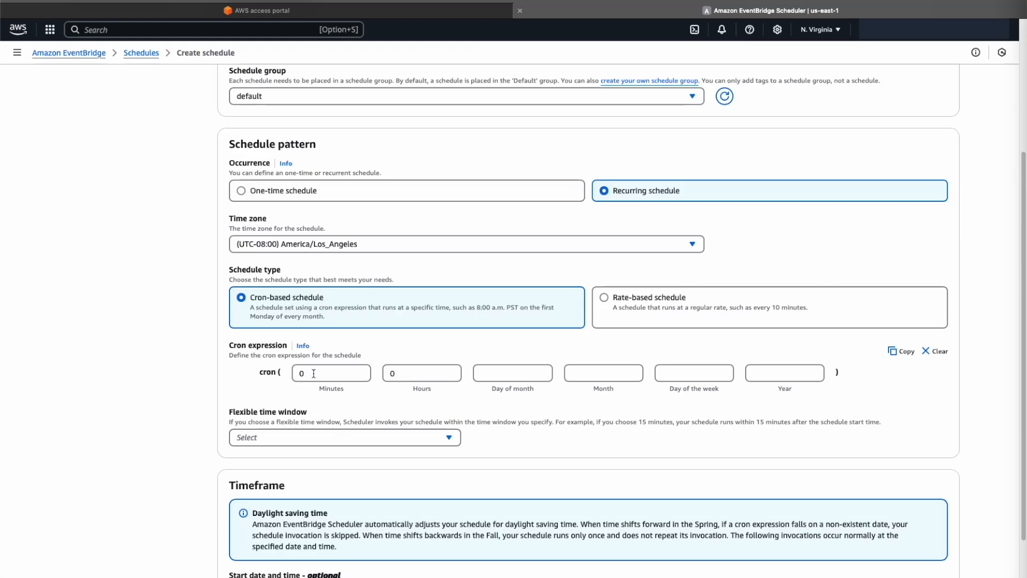
left_click(513, 374)
type("*")
key("Tab")
type("*")
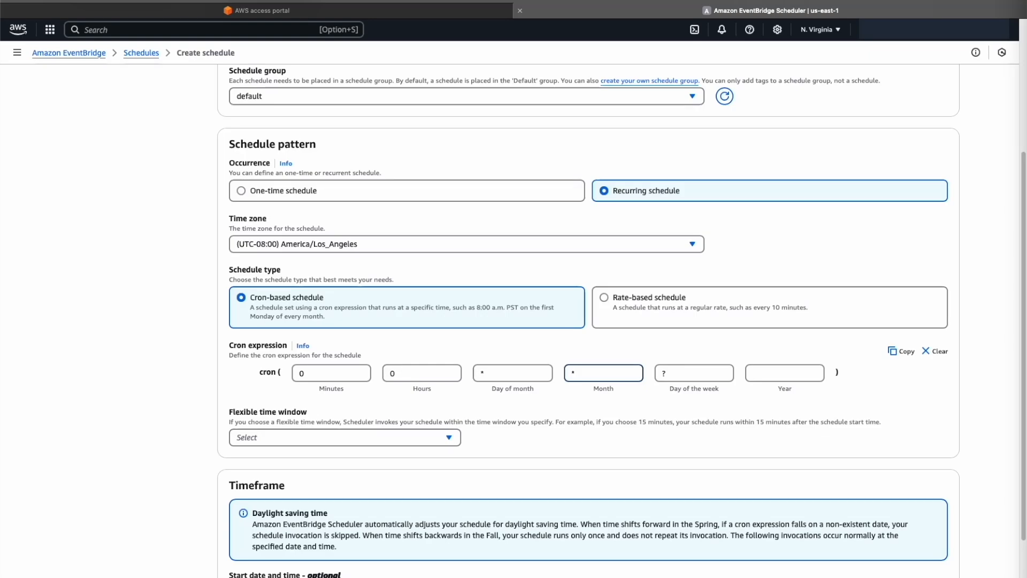
key("Tab")
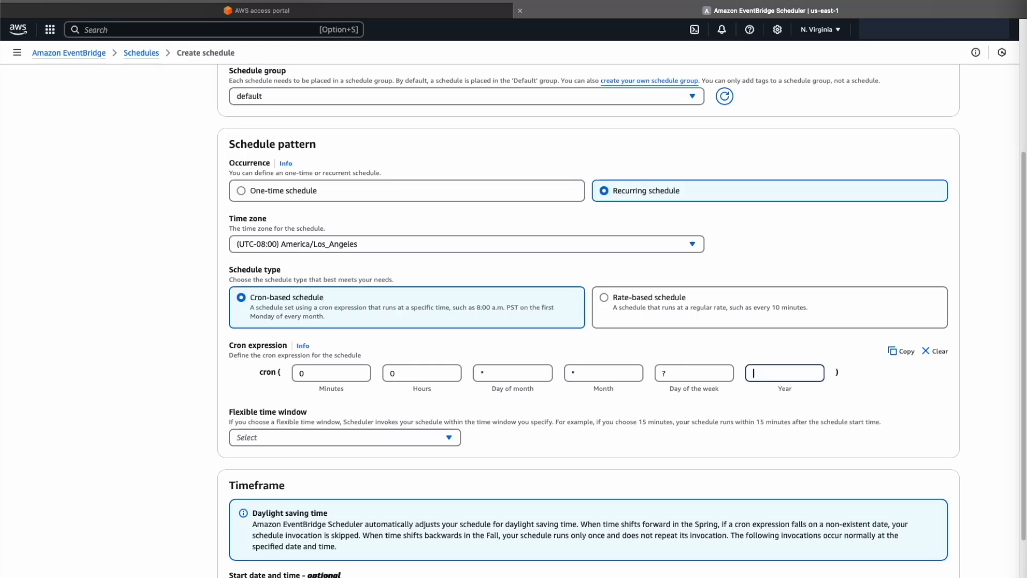
type("*")
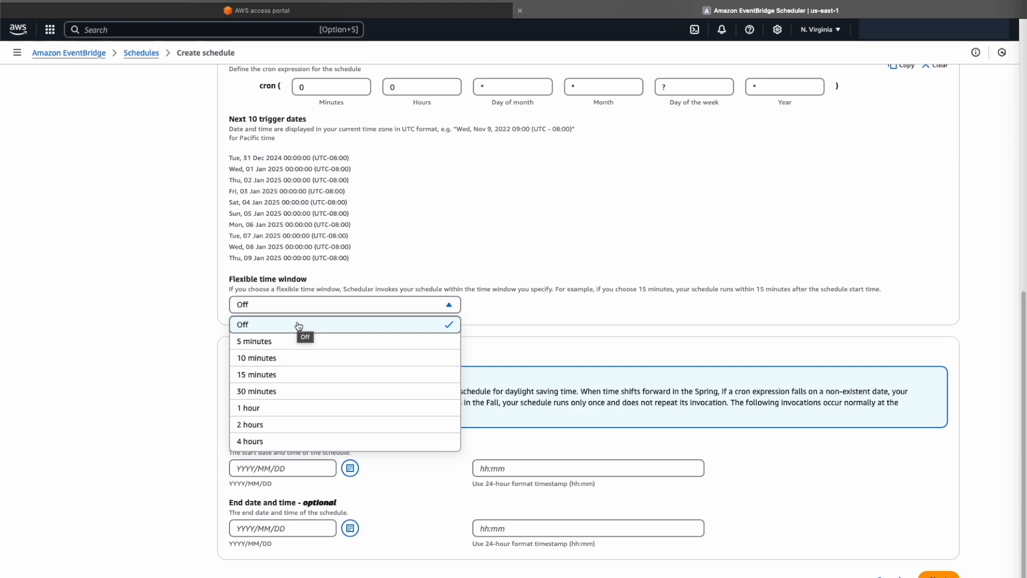
left_click(298, 407)
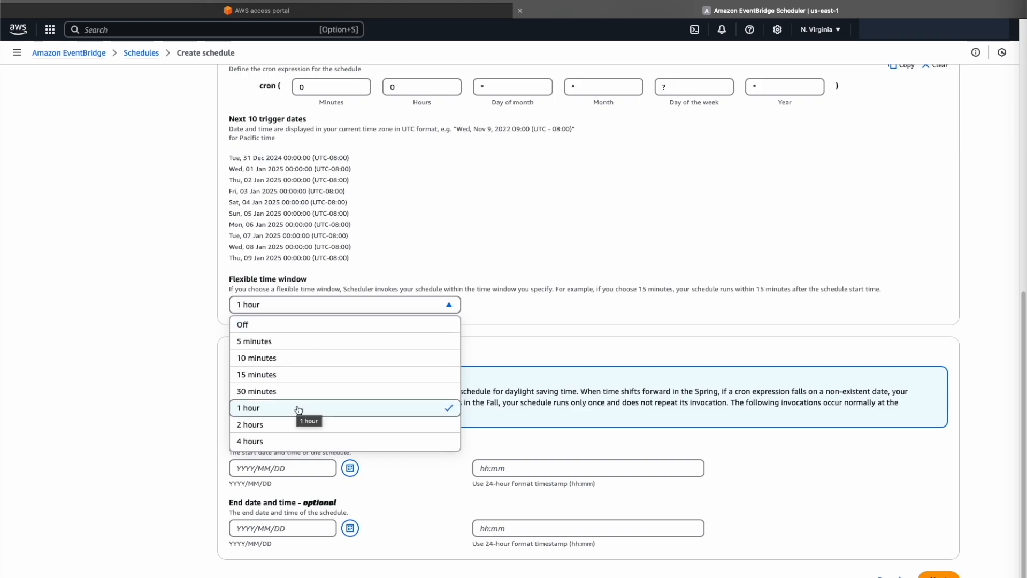
left_click(422, 480)
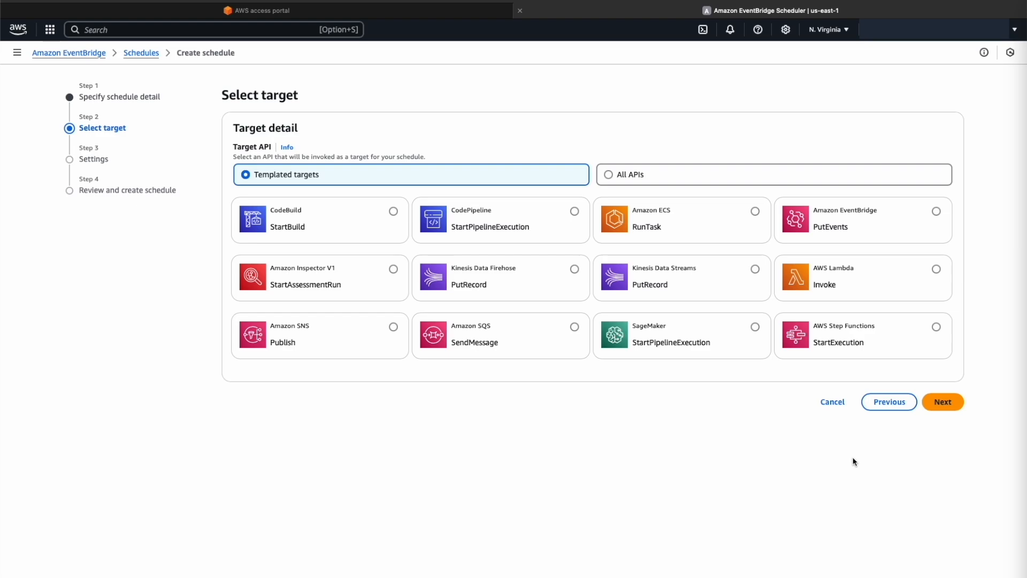
Choose AWS Lambda Invoke as the schedule's target, with sns-send-email as the Lambda function
left_click(935, 269)
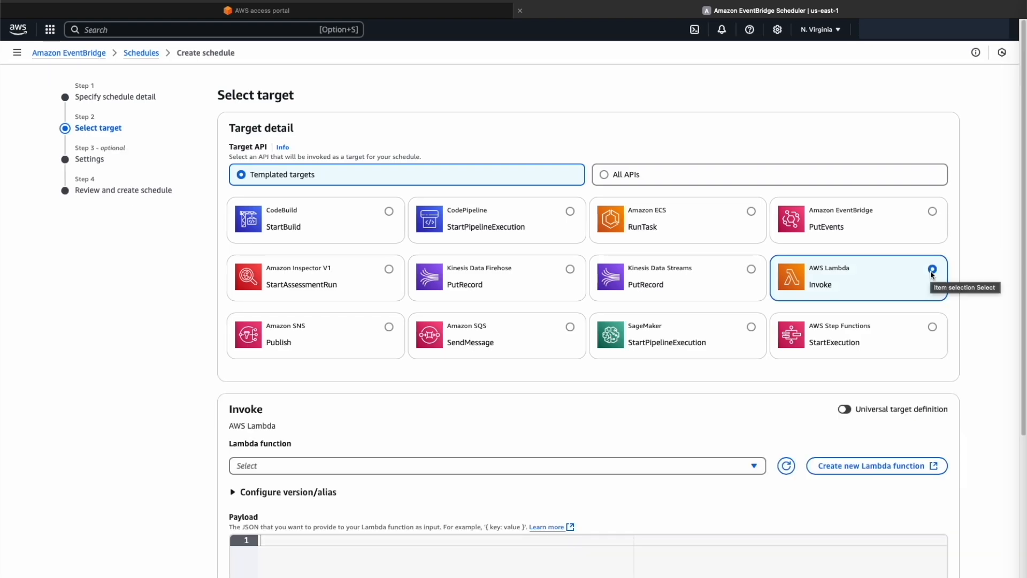
scroll(754, 321, "down", 5)
left_click(754, 190)
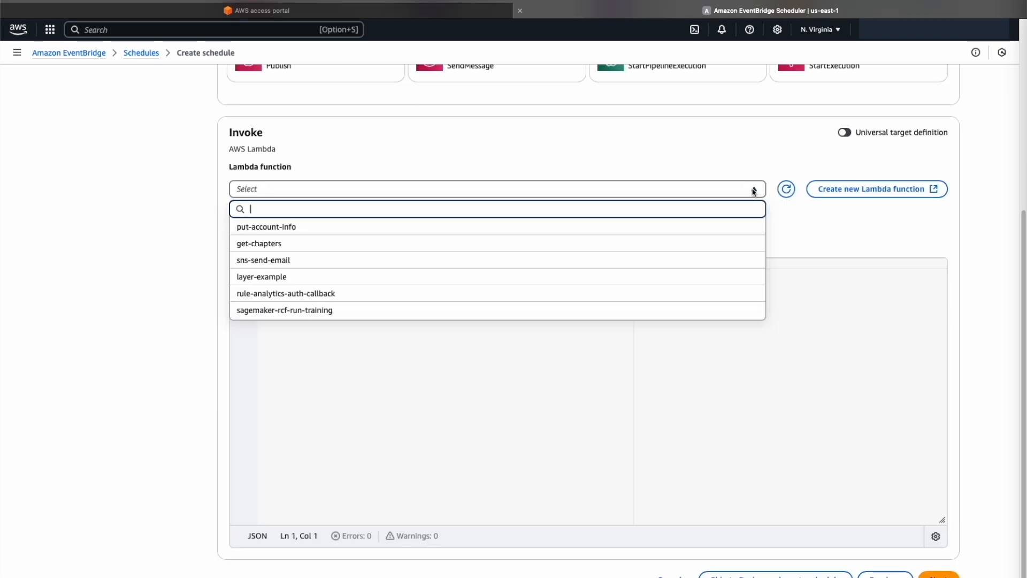
left_click(356, 261)
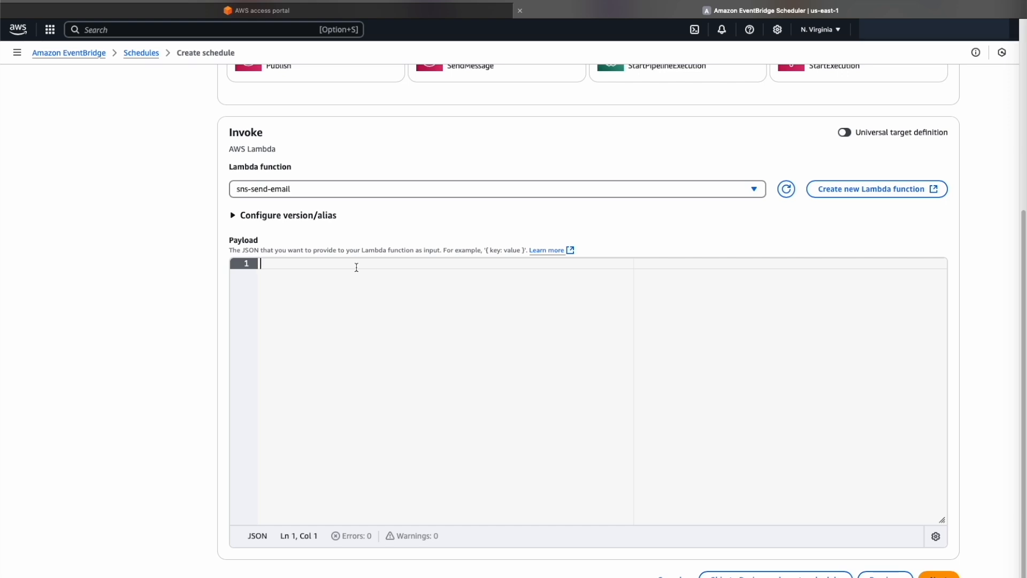
Paste the Lambda target's payload and continue past the default completion, retry and dead-letter queue settings to review the schedule
type("{     \"application\": \"mas\" }")
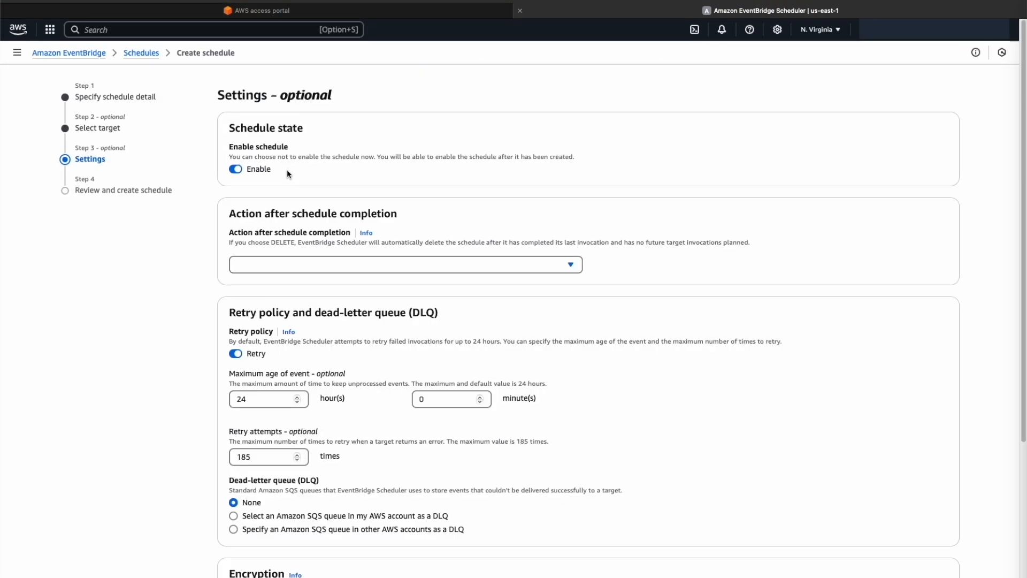
left_click(570, 265)
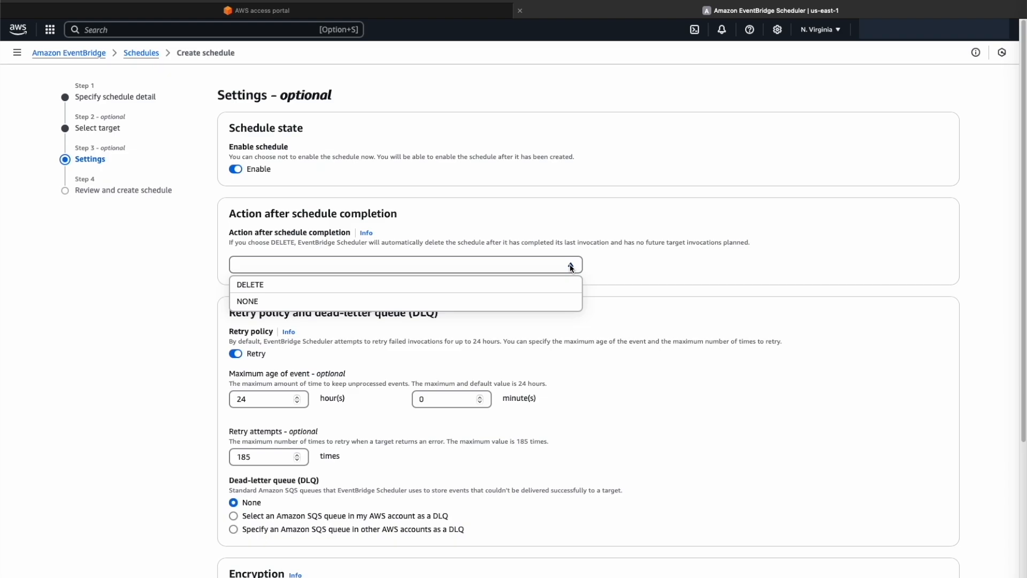
left_click(570, 267)
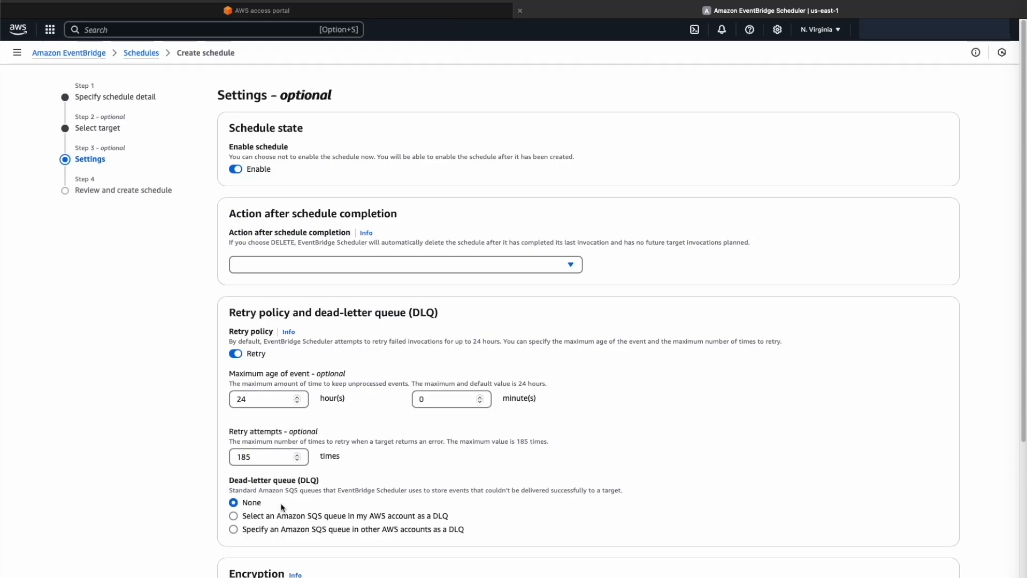
scroll(283, 507, "down", 5)
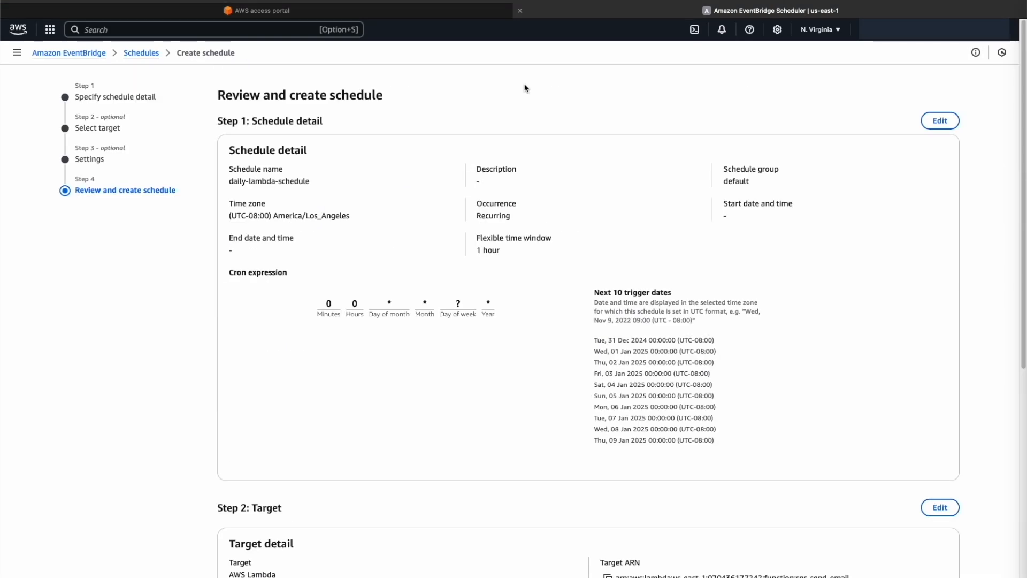
scroll(524, 88, "down", 8)
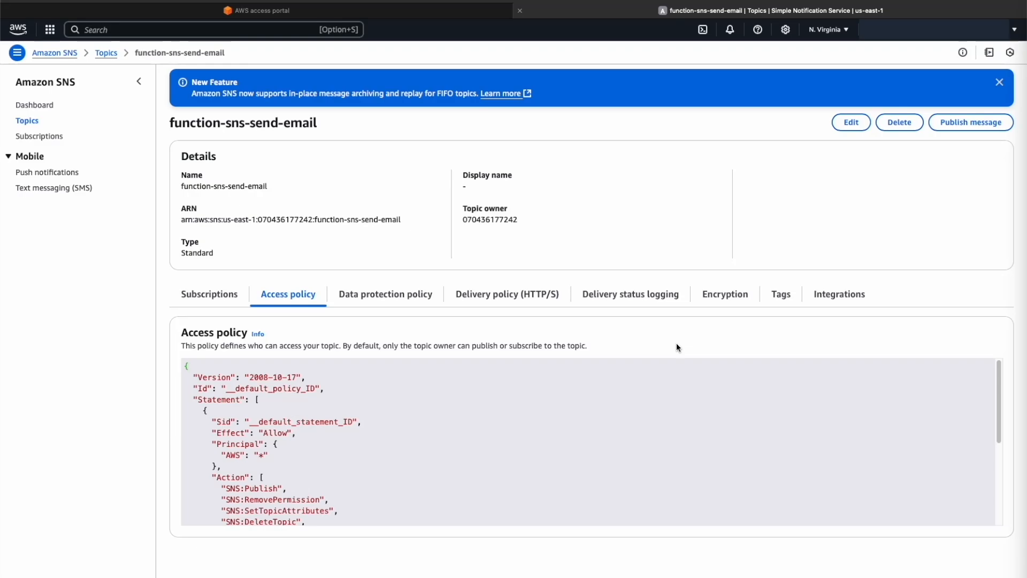
Examine the function-sns-send-email topic's policies, logging, encryption, tags and integrations, plus the SNS push notification platforms and text messaging overview
left_click(390, 295)
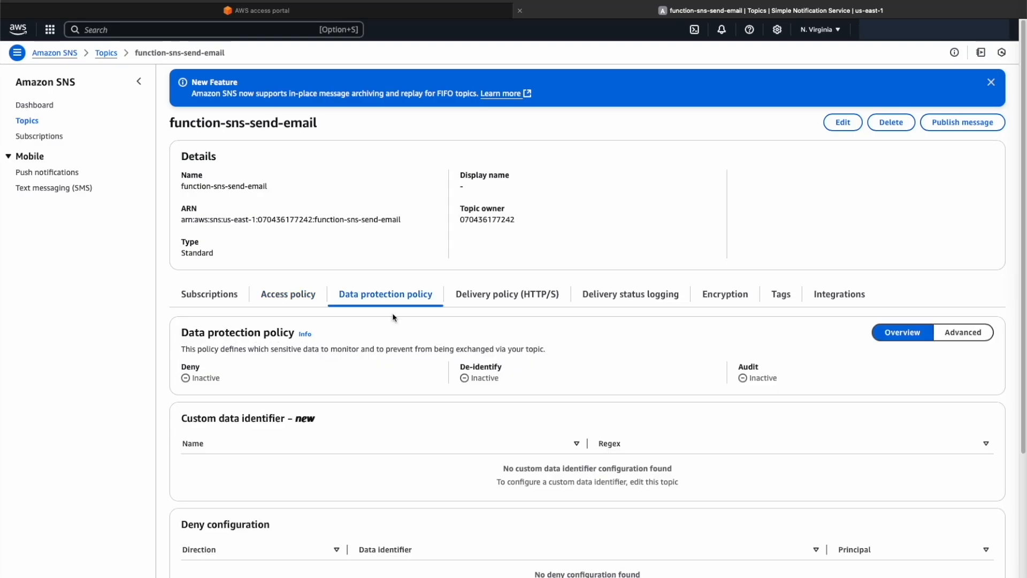
left_click(538, 296)
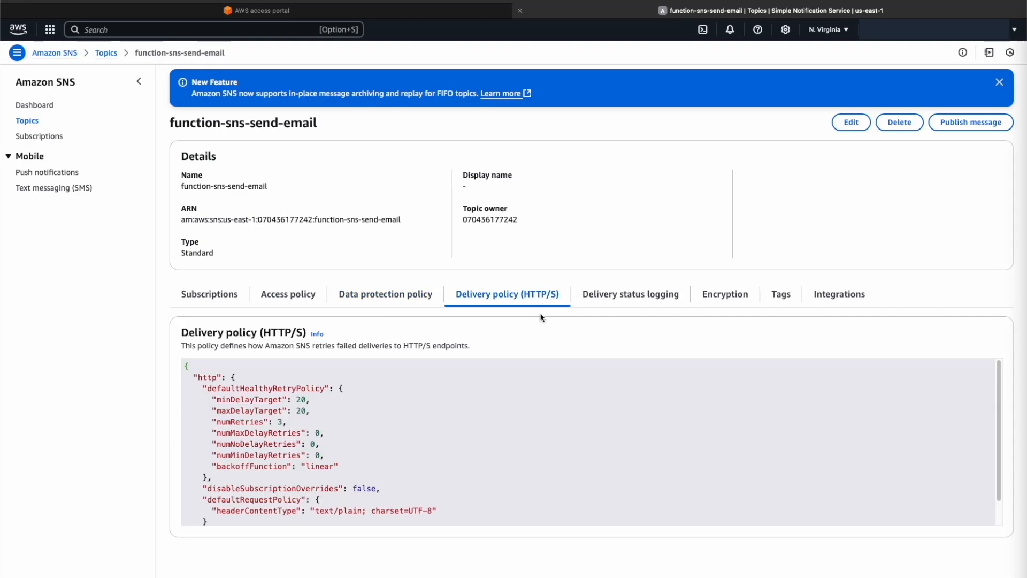
left_click(609, 312)
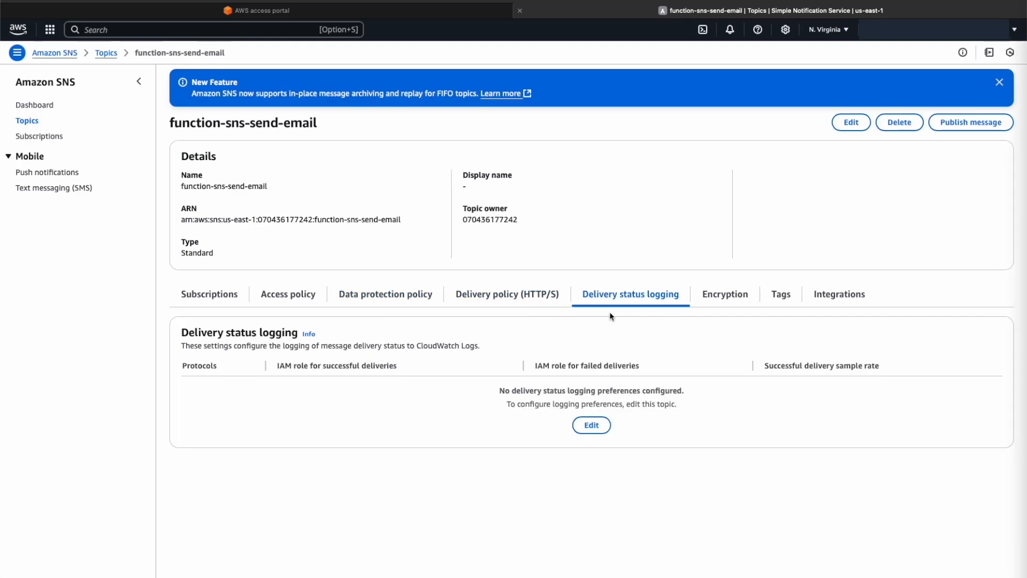
left_click(720, 308)
left_click(775, 310)
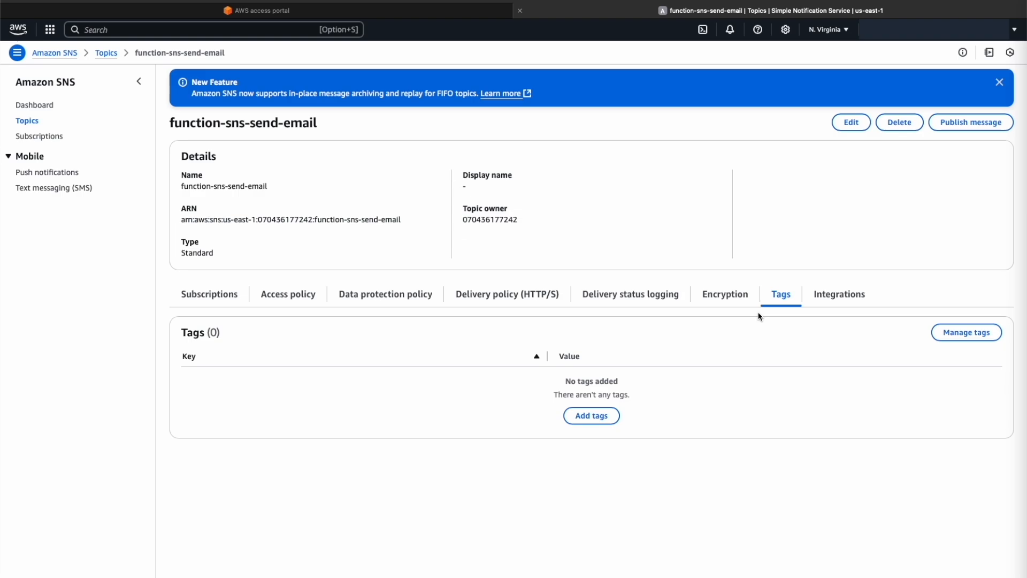
left_click(811, 313)
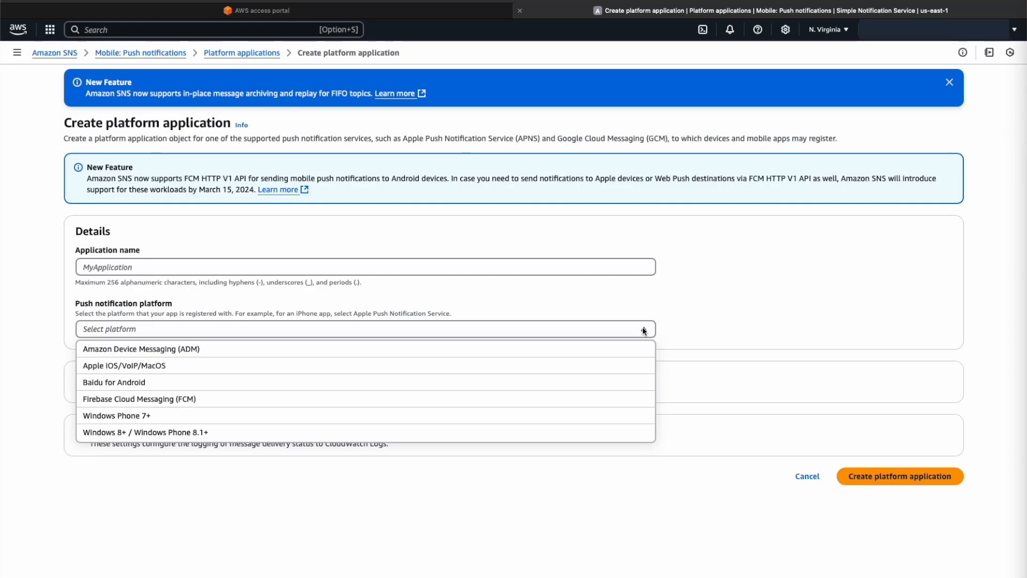
left_click(644, 330)
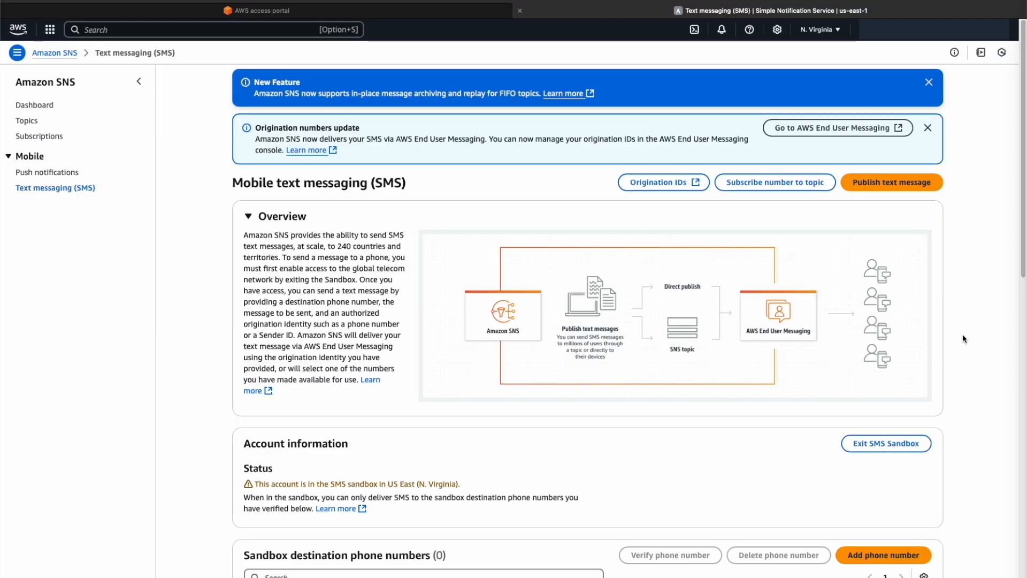
scroll(913, 355, "down", 6)
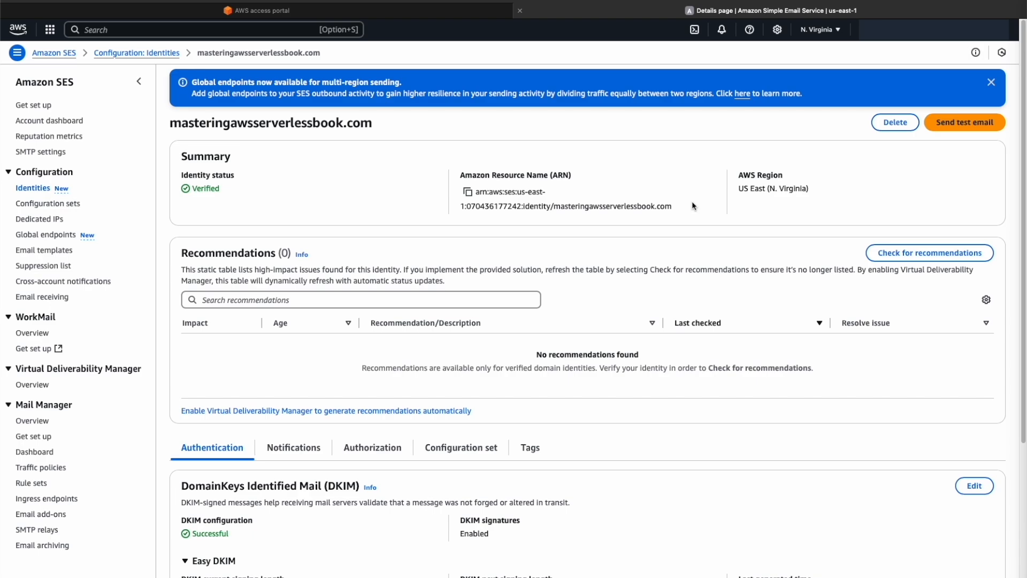
View the authentication settings of the masteringawsserverlessbook.com identity in Amazon SES and expand its DKIM DNS records
scroll(397, 229, "down", 5)
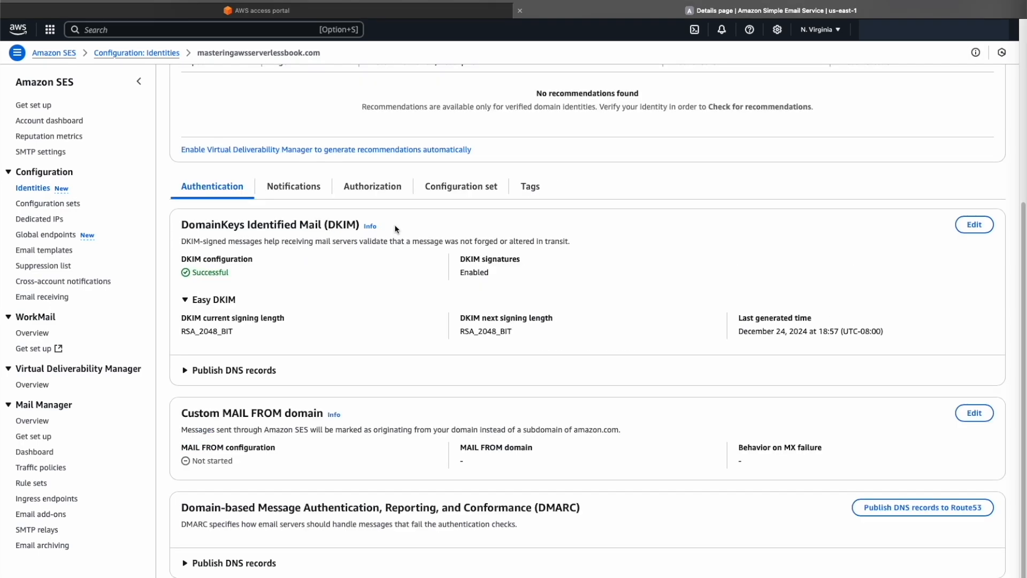
left_click(233, 370)
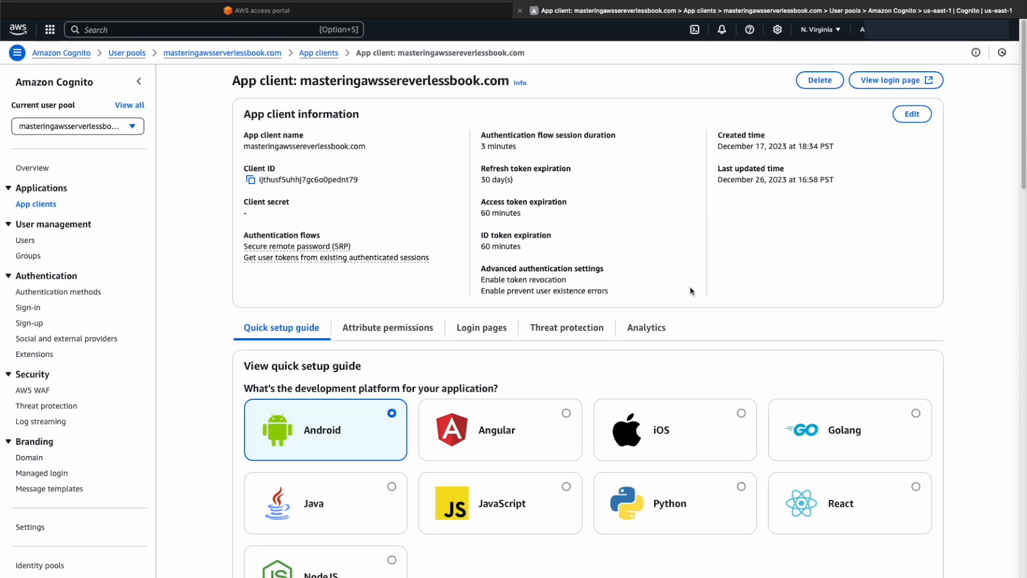
Examine the Cognito app client's attribute permissions, login pages, threat protection and analytics
left_click(407, 328)
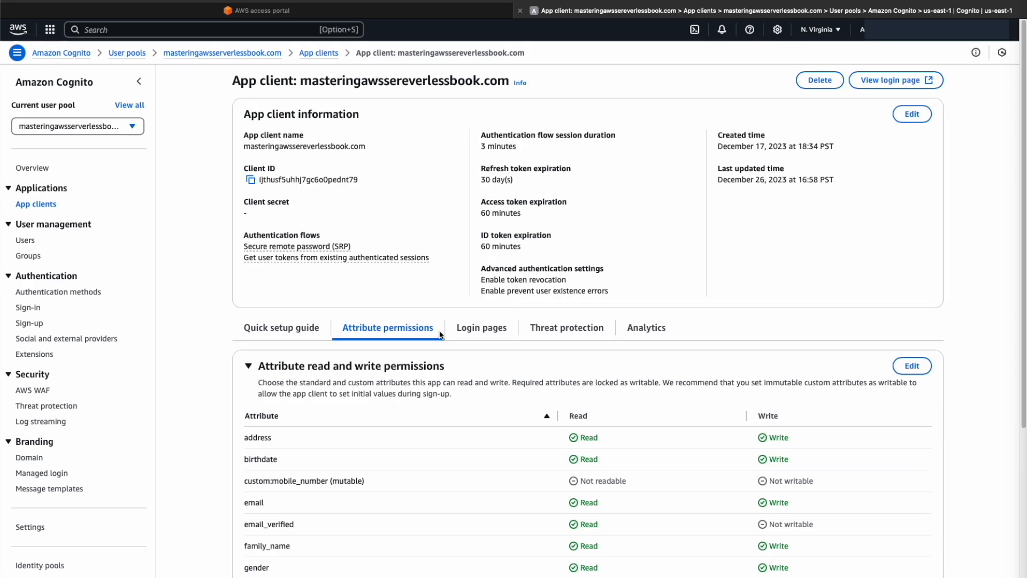
left_click(509, 329)
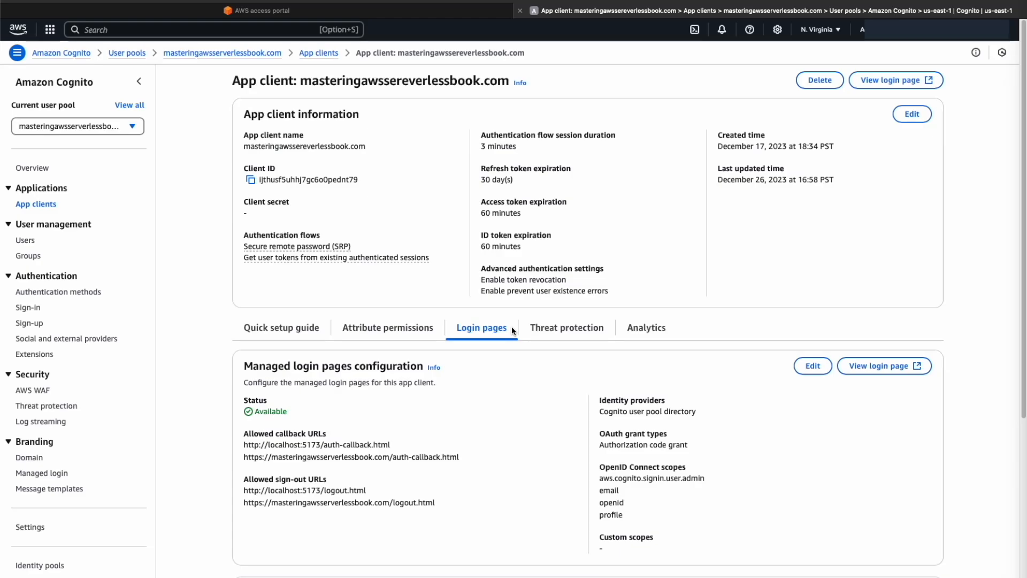
left_click(613, 331)
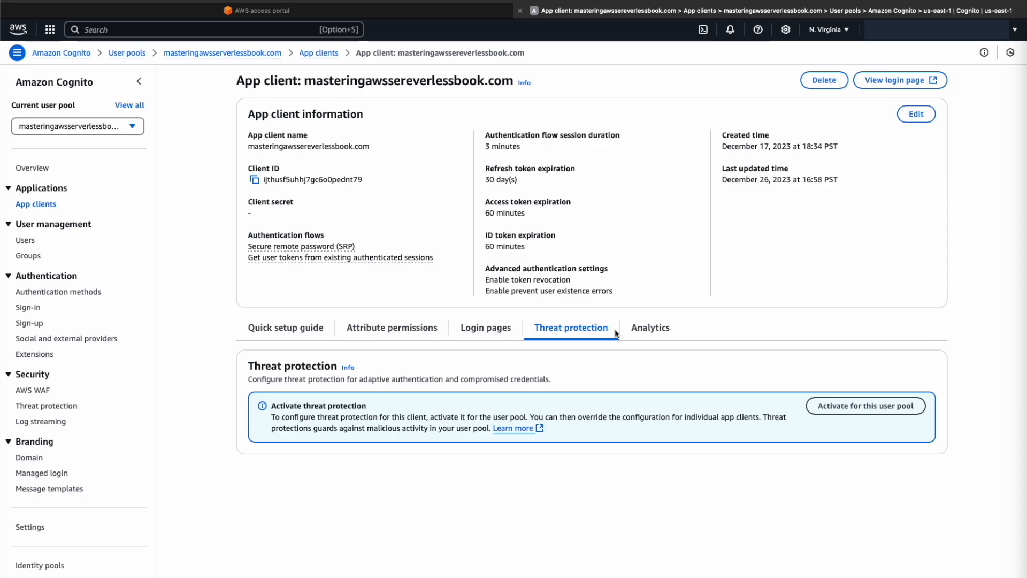
left_click(649, 328)
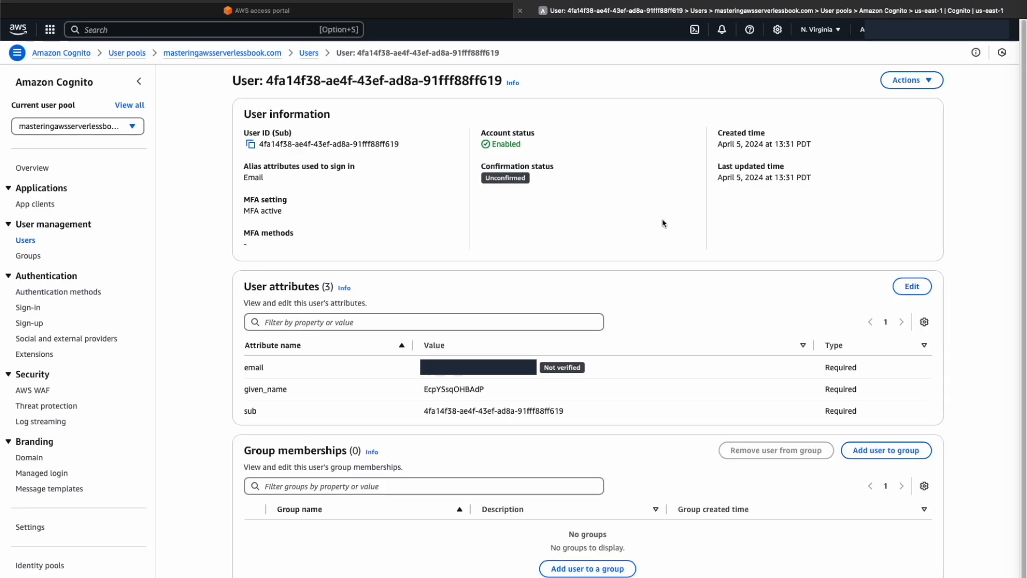
Sign the unconfirmed Cognito user out of all device sessions
left_click(909, 80)
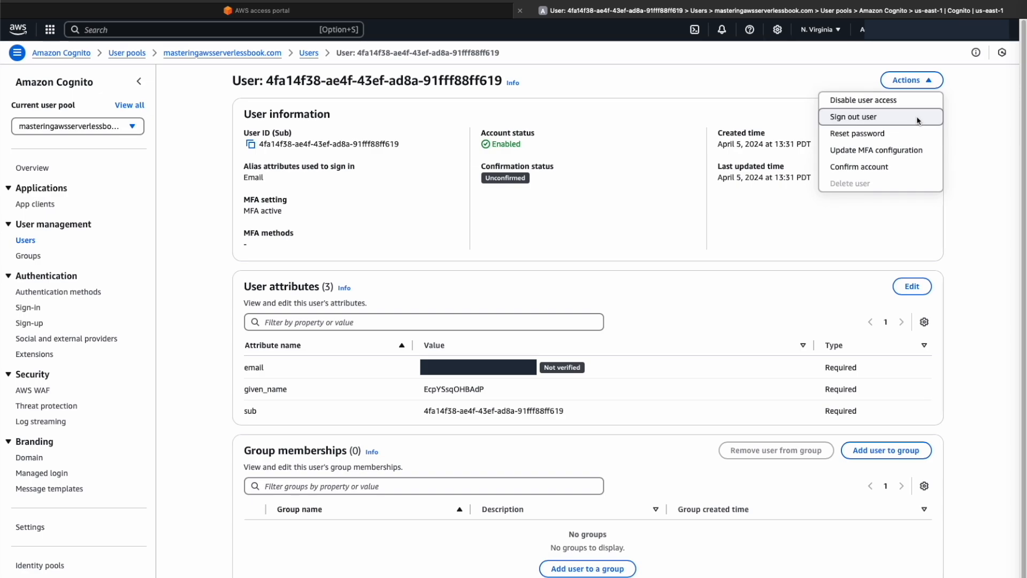
left_click(917, 118)
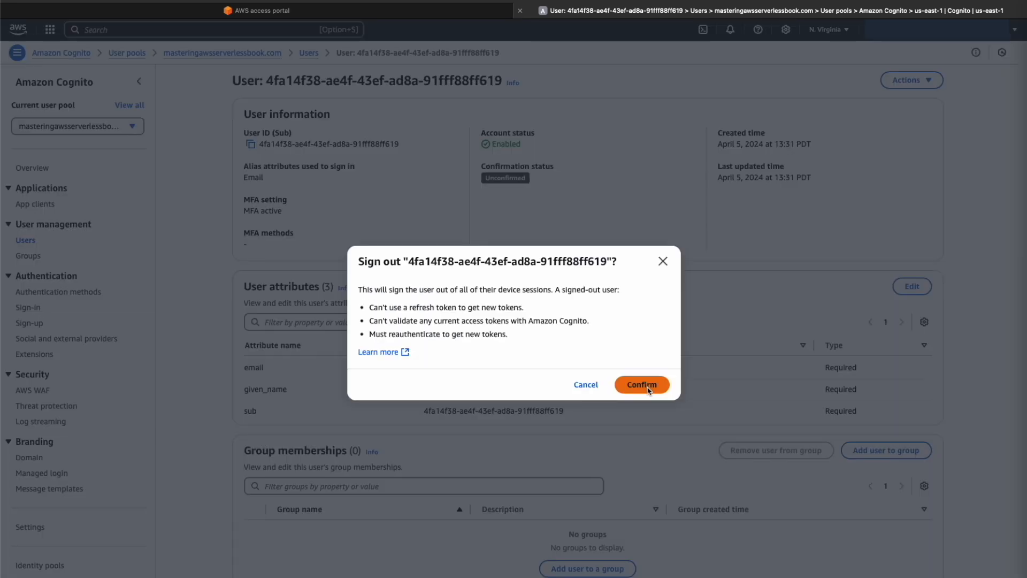
left_click(647, 387)
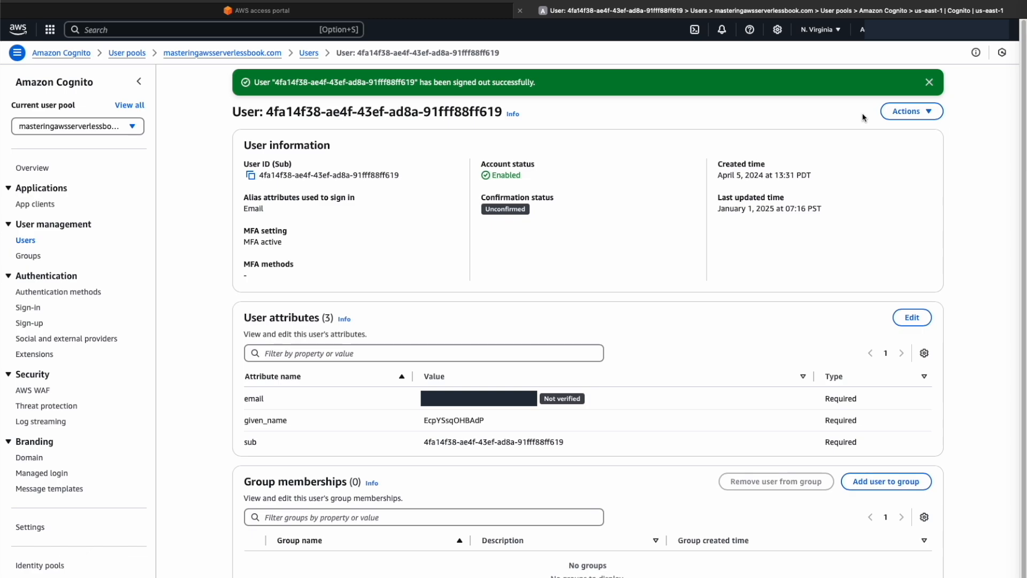
Disable the unconfirmed Cognito user's access to the user pool
left_click(904, 110)
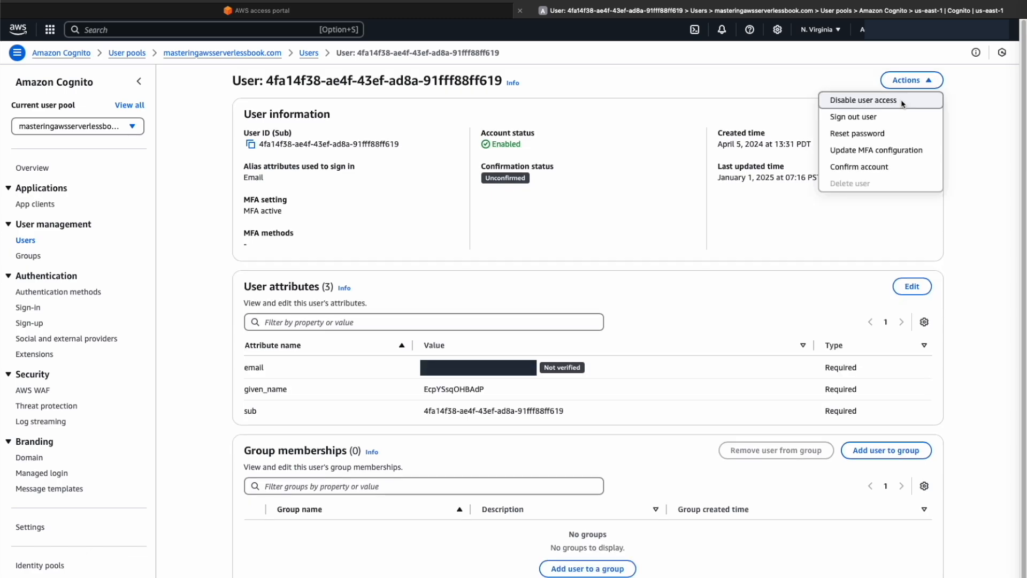
left_click(902, 103)
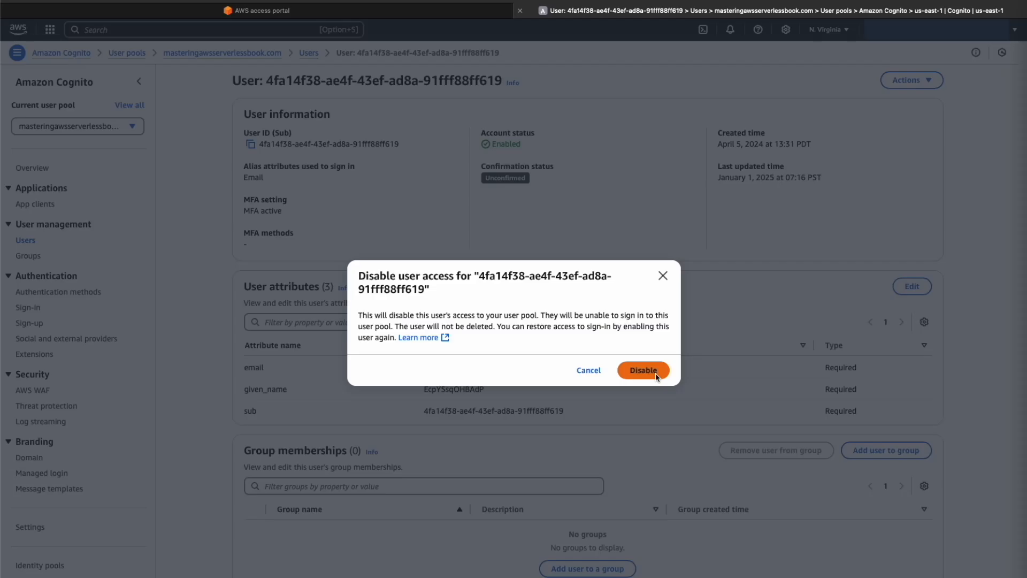
left_click(655, 373)
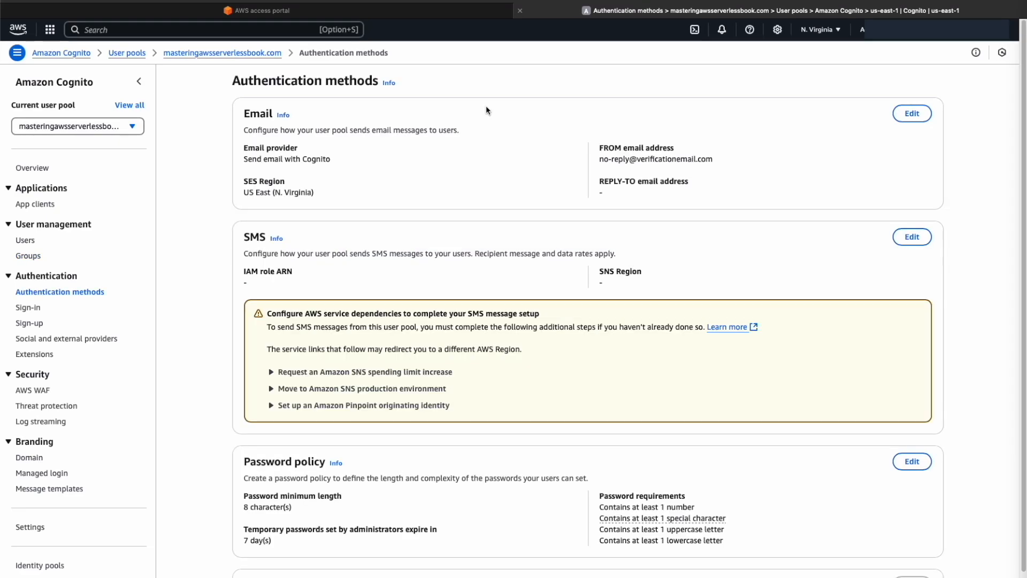
Review the user pool's authentication methods and open the form for adding a federated identity provider
scroll(318, 523, "down", 2)
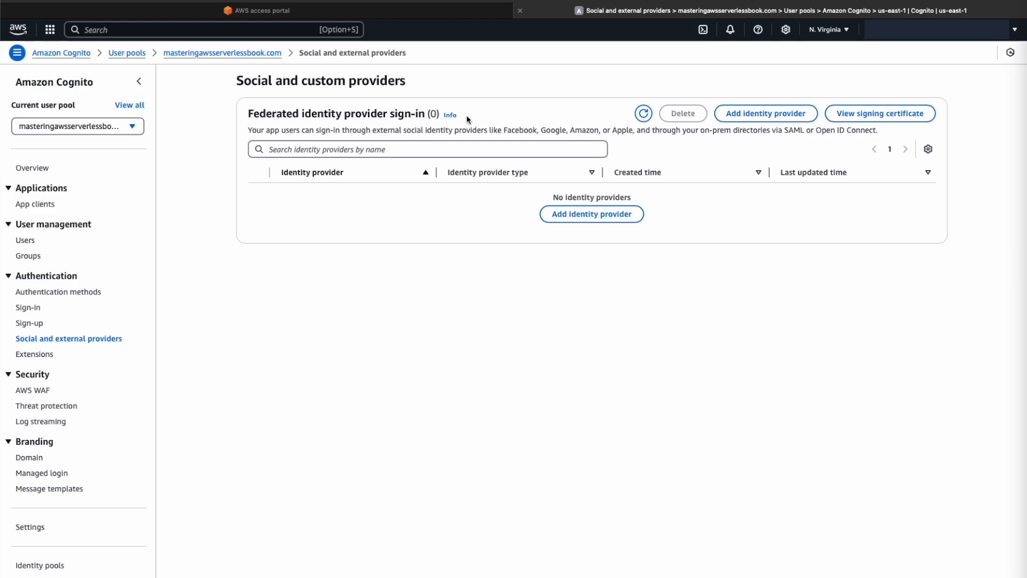
left_click(591, 213)
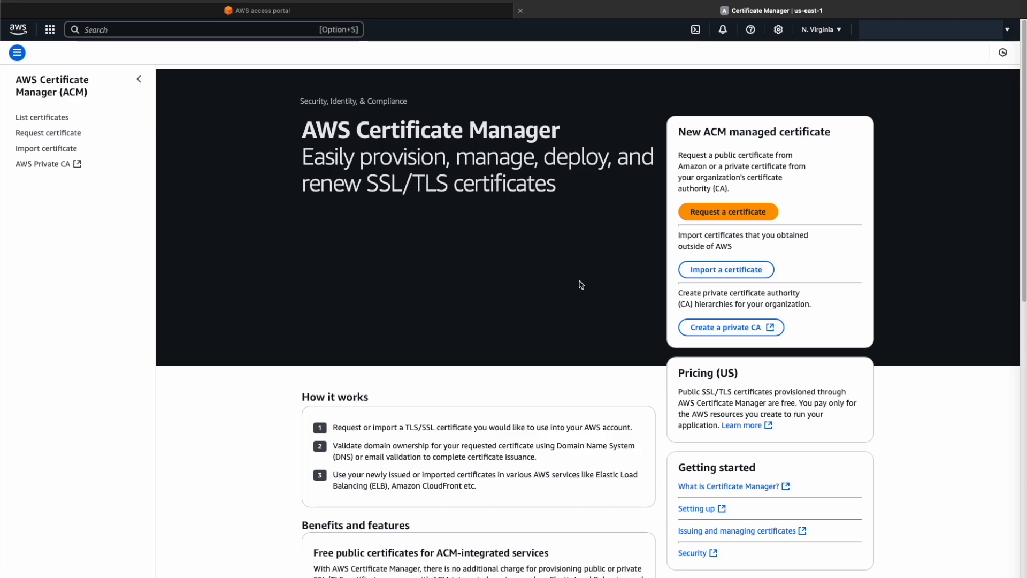
List the ACM certificates and inspect the root, www, auth and api A records in Route 53's masteringawsserverlessbook.com hosted zone
left_click(69, 118)
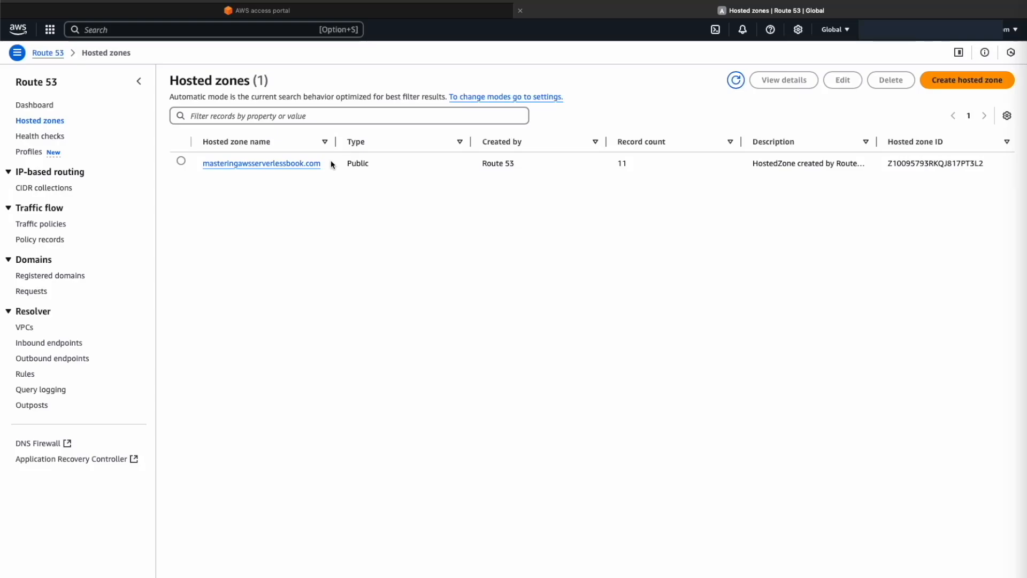
left_click(318, 163)
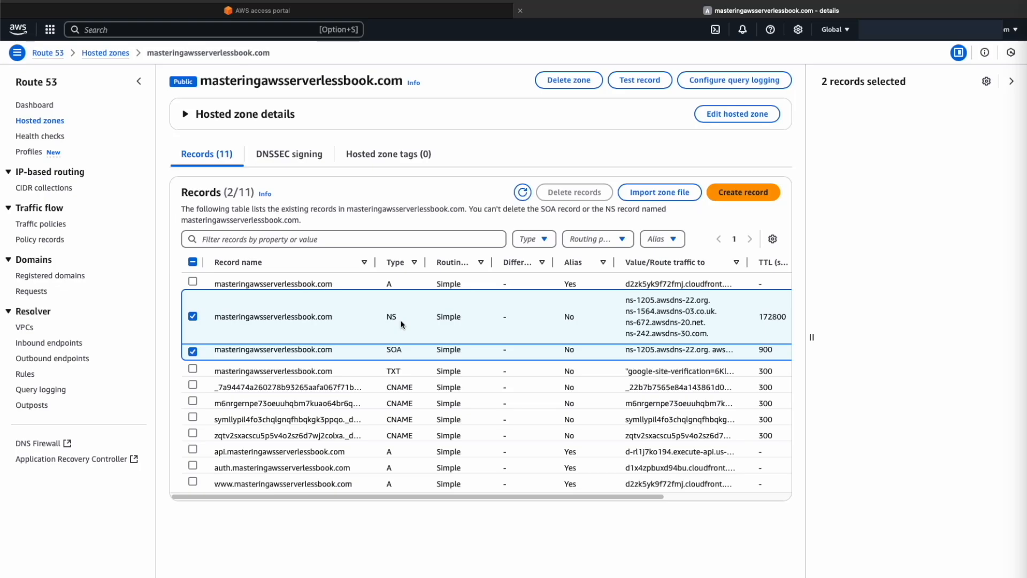
left_click(338, 274)
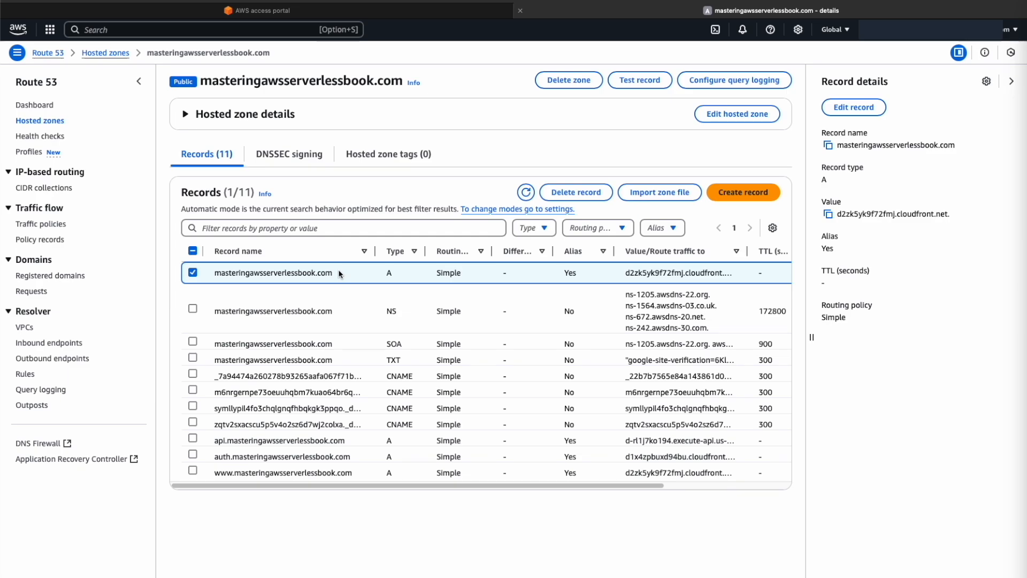
left_click(361, 471)
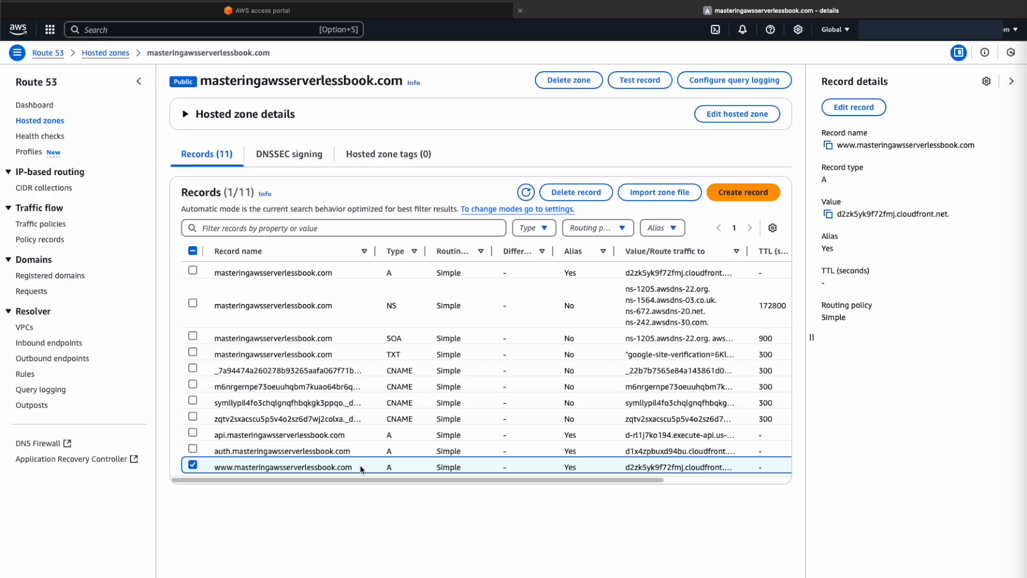
left_click(359, 451)
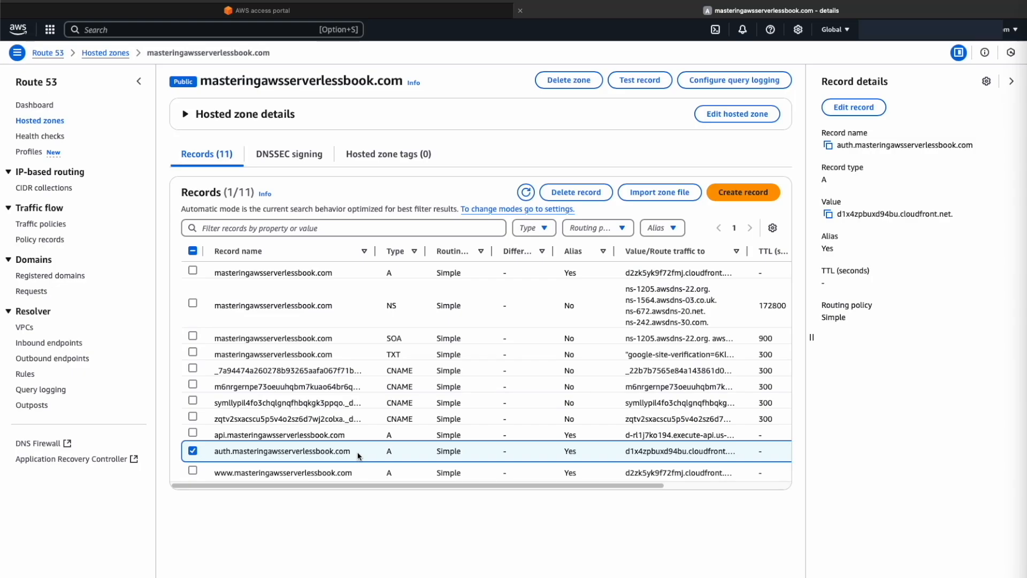
left_click(356, 435)
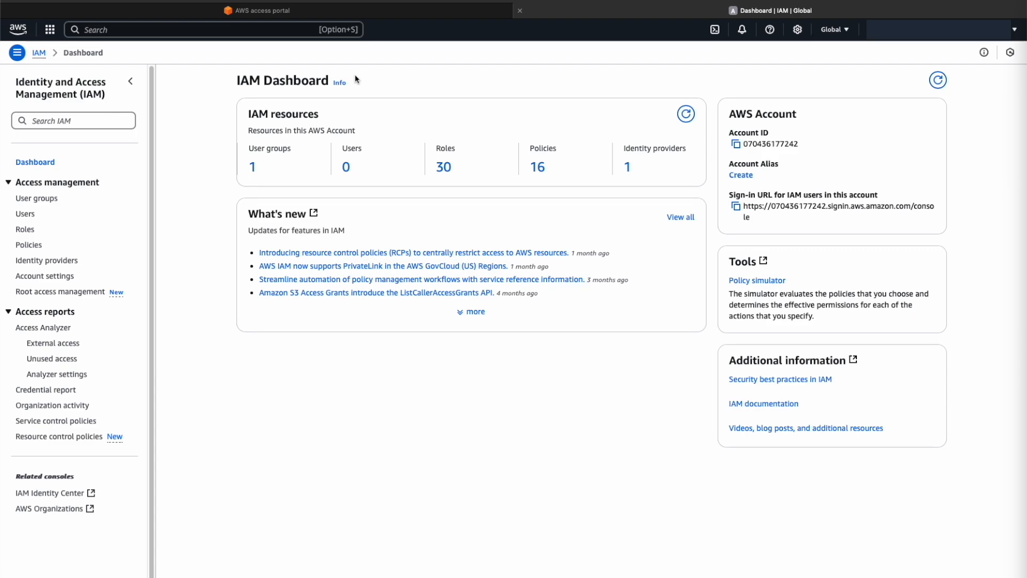
Open the iac-cli-tools user group in IAM and examine its permissions policies and Access Advisor
left_click(252, 165)
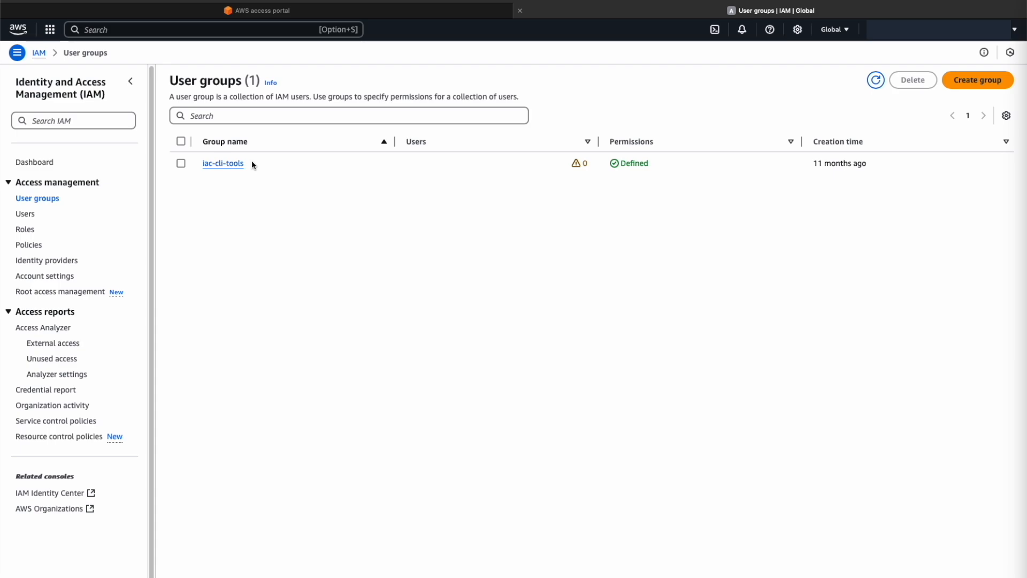
left_click(241, 163)
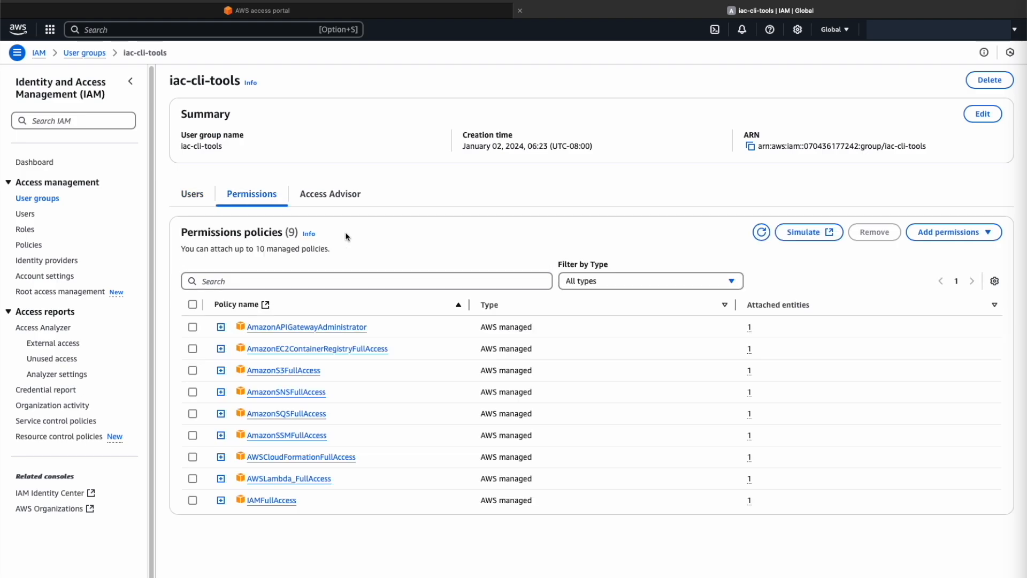
left_click(373, 197)
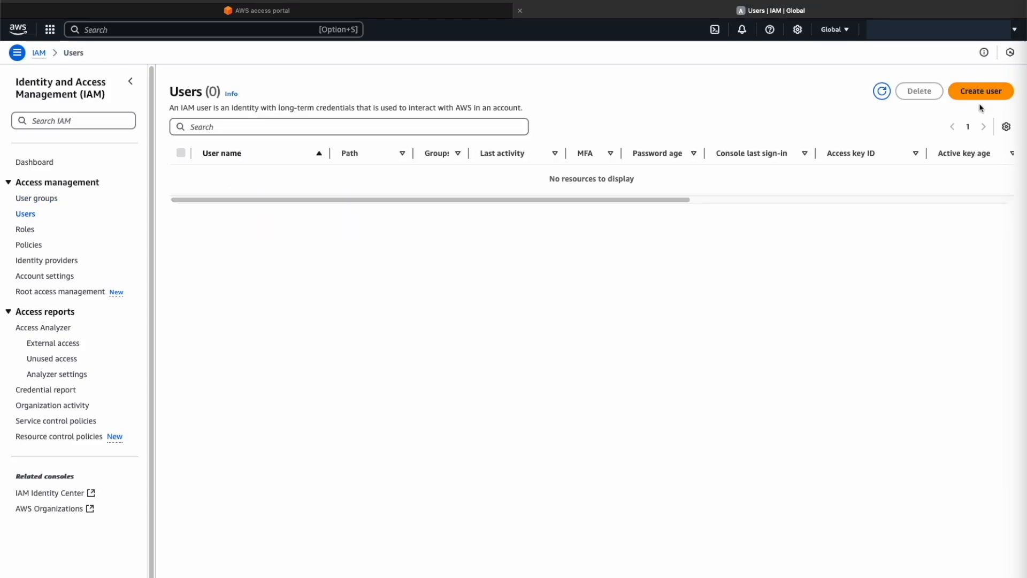
Create an IAM user named temp-user without console access and add it to the iac-cli-tools group
left_click(980, 94)
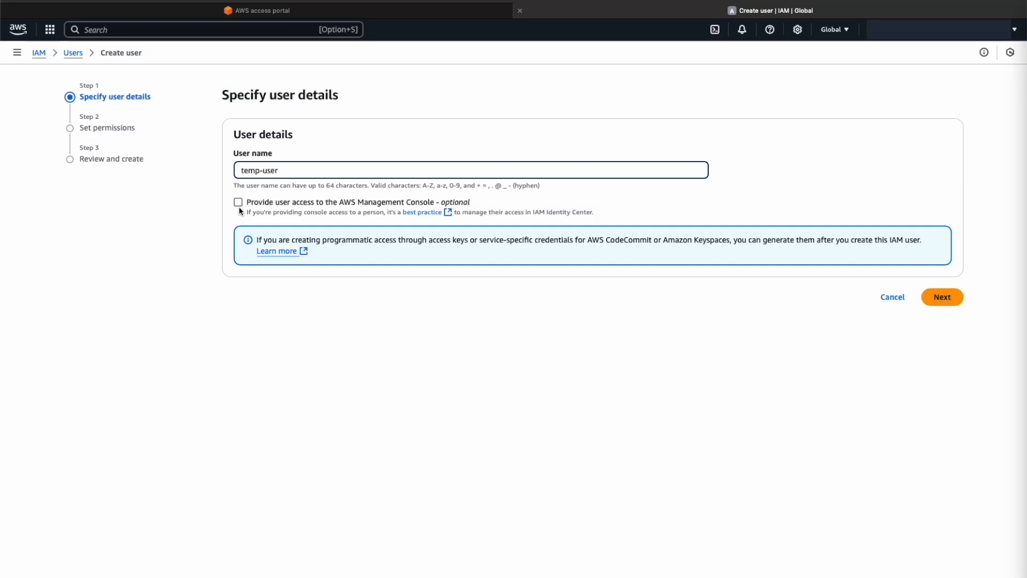
key("Return")
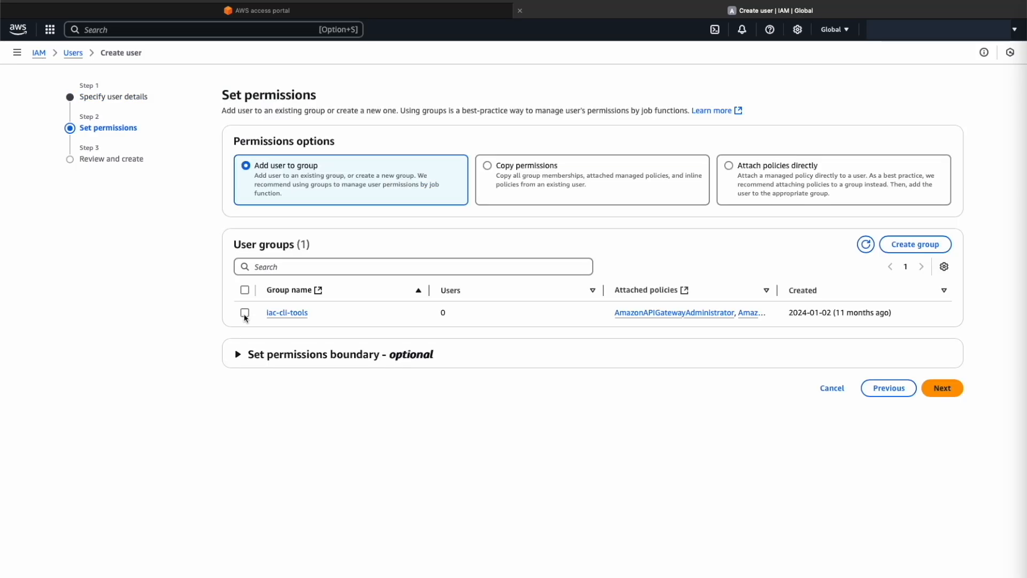
left_click(245, 313)
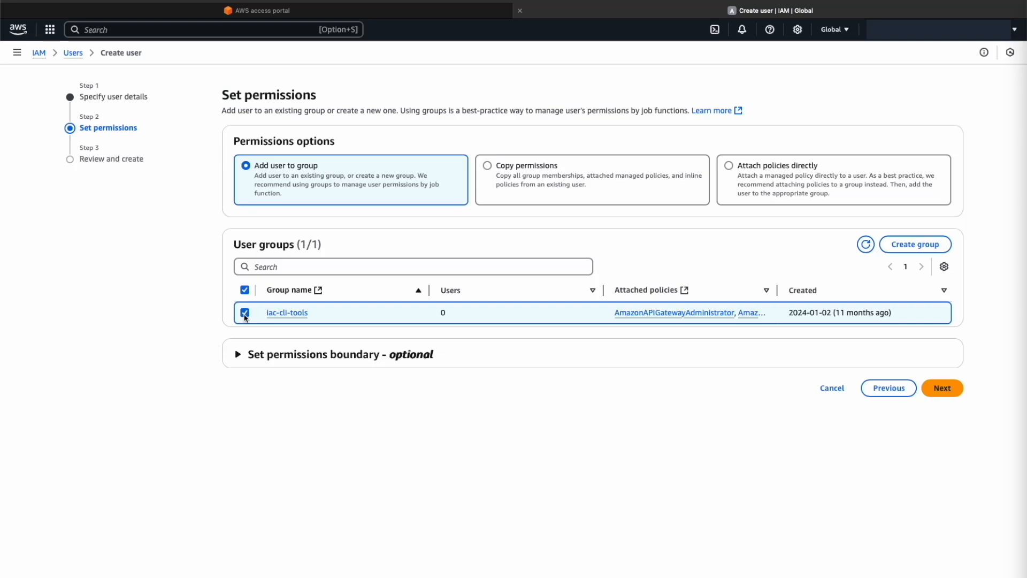
left_click(942, 388)
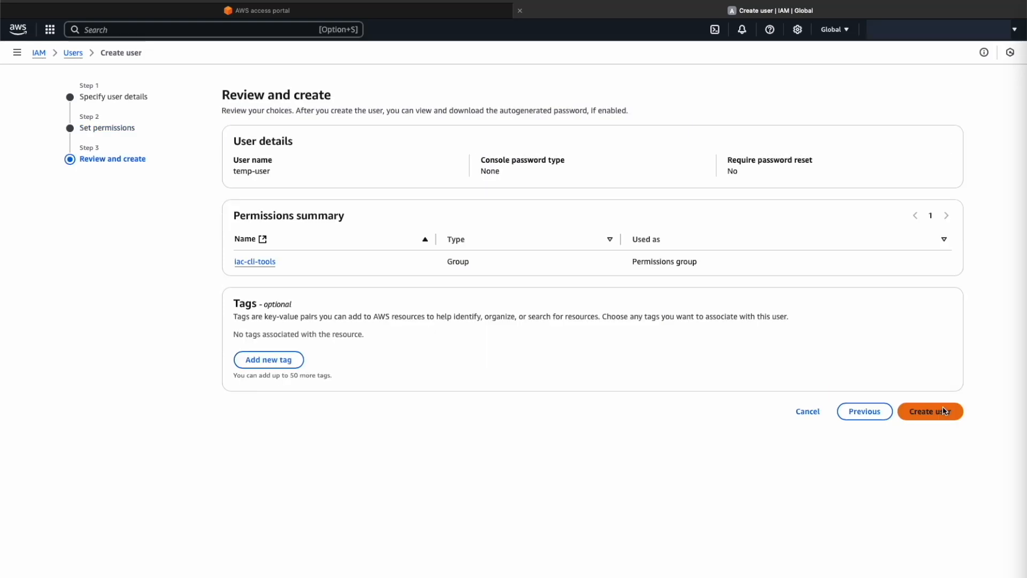
left_click(944, 411)
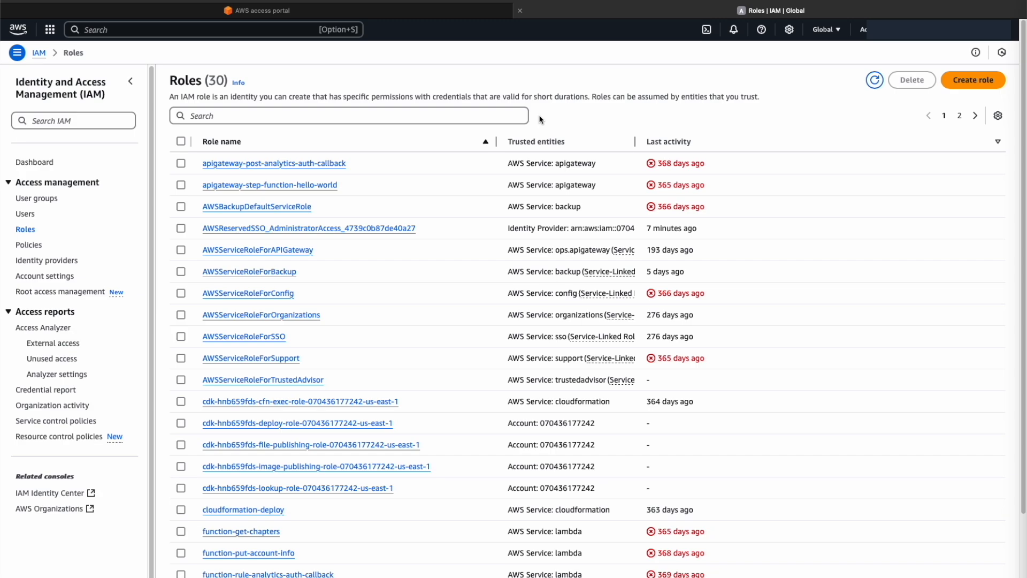
Search the IAM roles for "function" and open the permissions policy attached to the function-get-chapters role
left_click(508, 116)
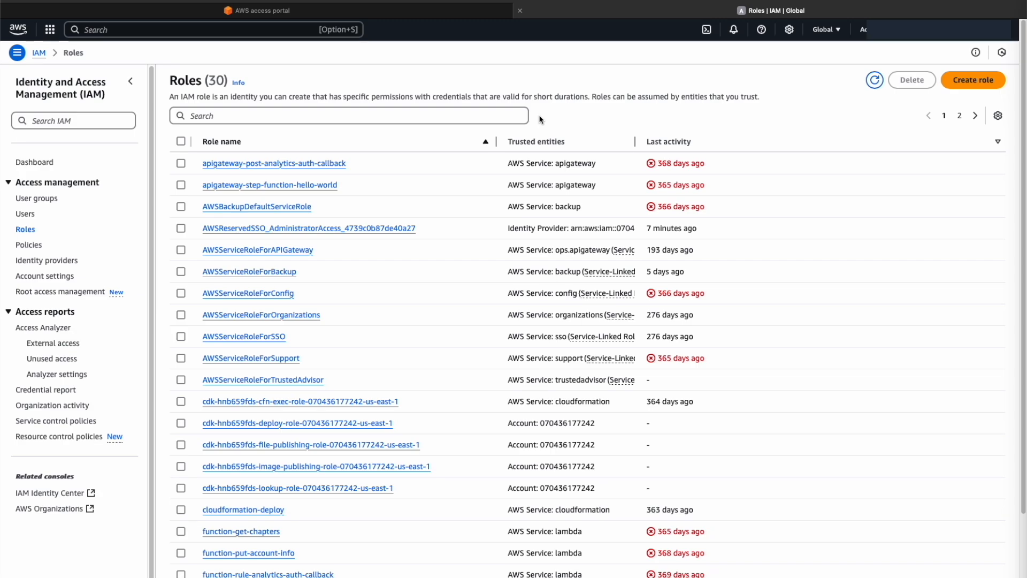
type("function")
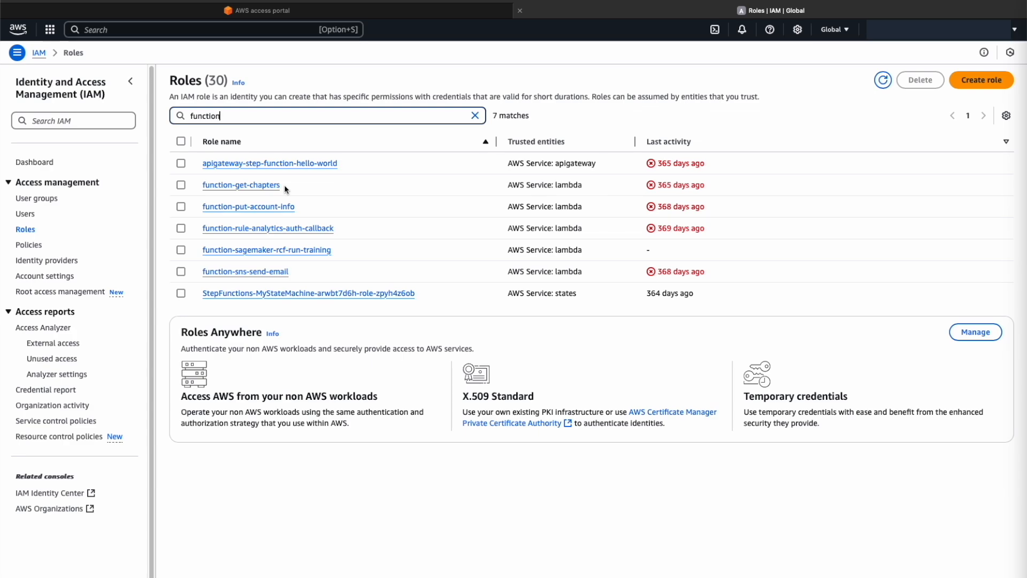
left_click(246, 187)
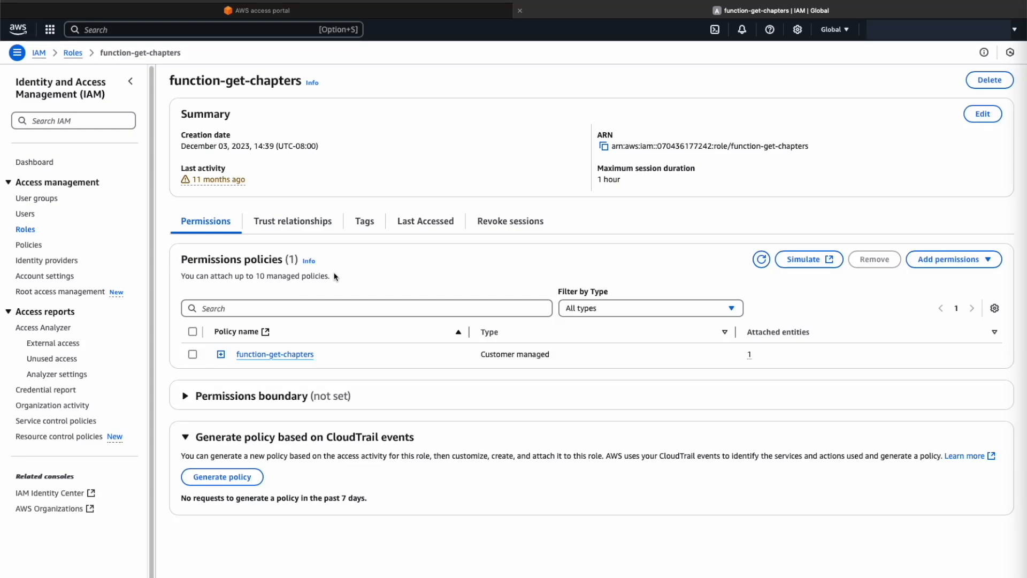
left_click(313, 354)
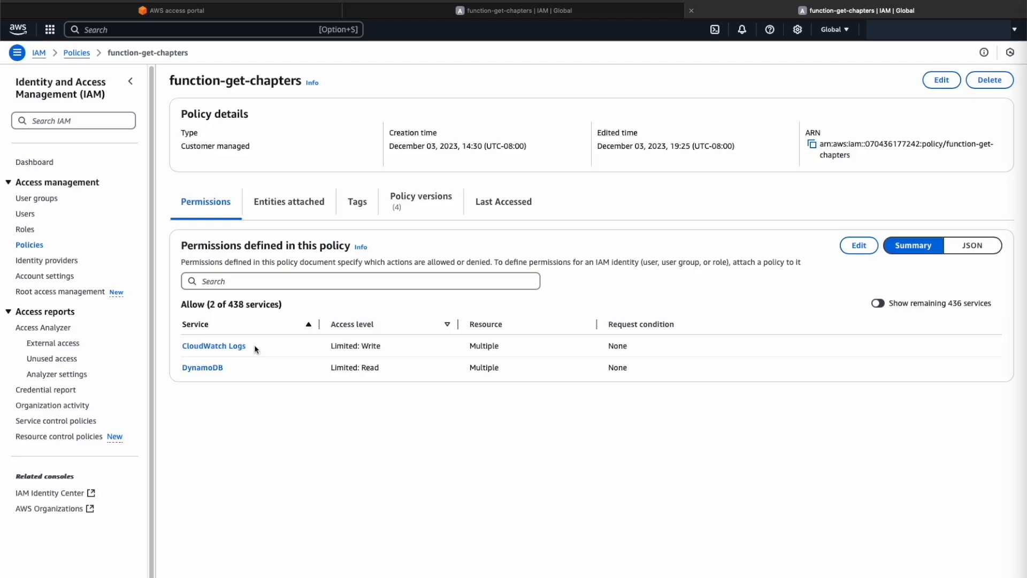
Show the function-get-chapters policy as JSON and examine its allowed actions and the chapters table and get-chapters log group resources
left_click(971, 250)
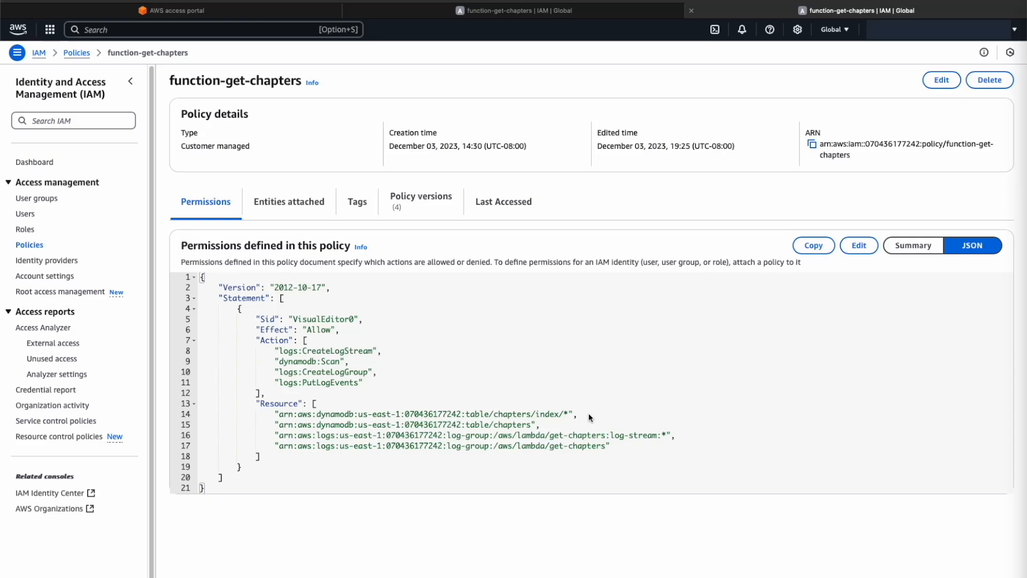
left_click(624, 450)
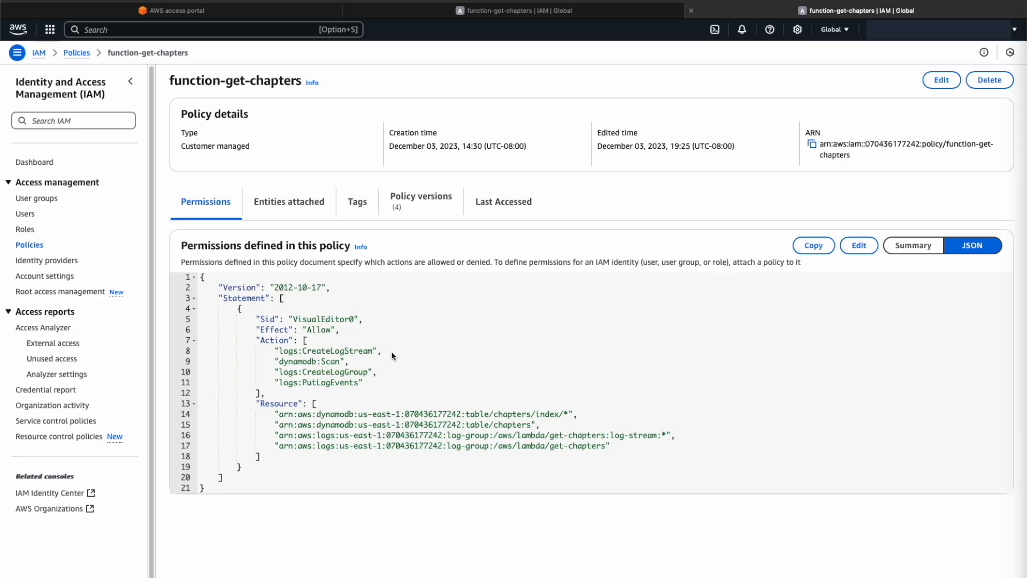
left_click_drag(498, 416, 531, 421)
left_click_drag(305, 350, 372, 351)
double_click(305, 383)
left_click_drag(605, 435, 493, 435)
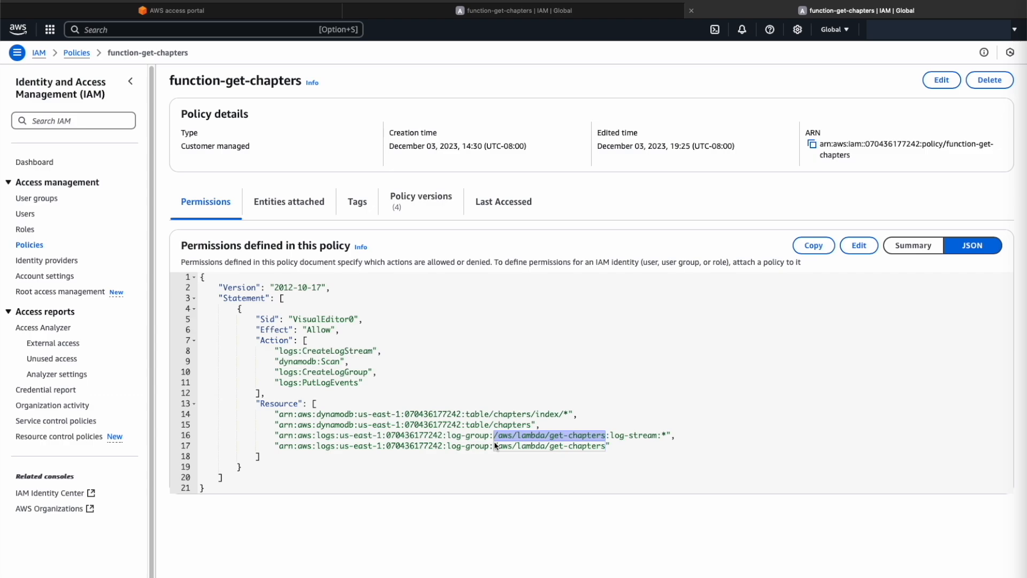
left_click(649, 463)
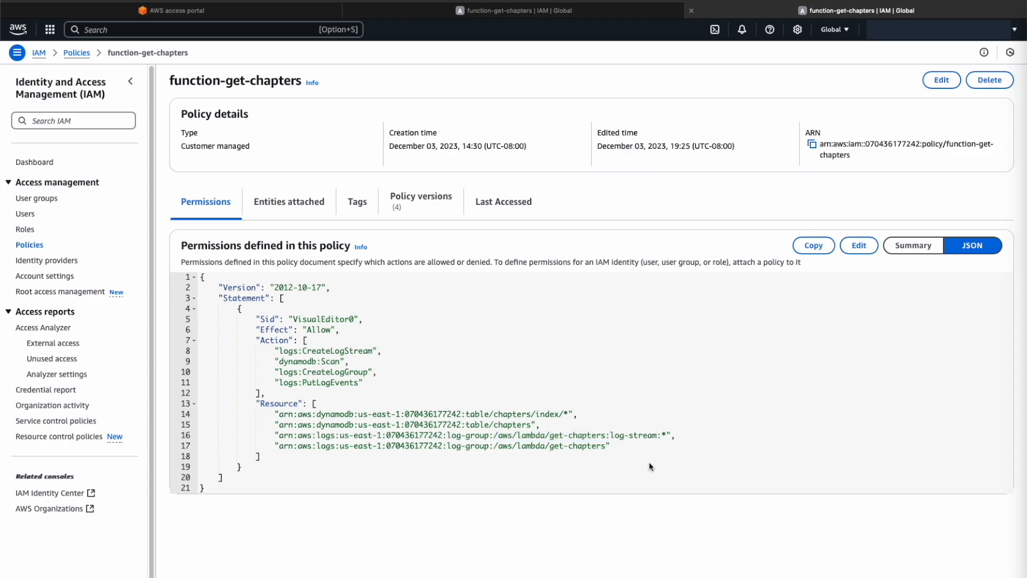